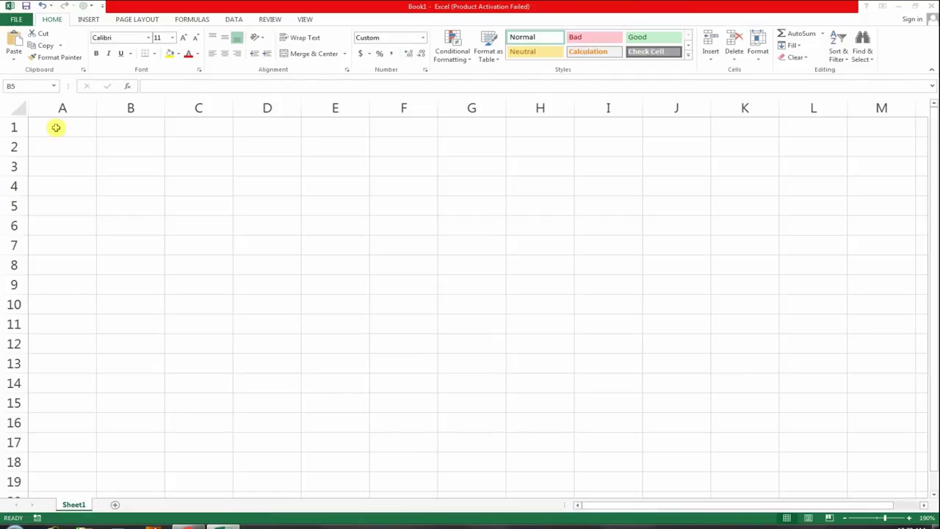
Type the headings S NO, NAME, CNIC and CONTACT into A5:D5, redoing a false 'sn' start
click(83, 188)
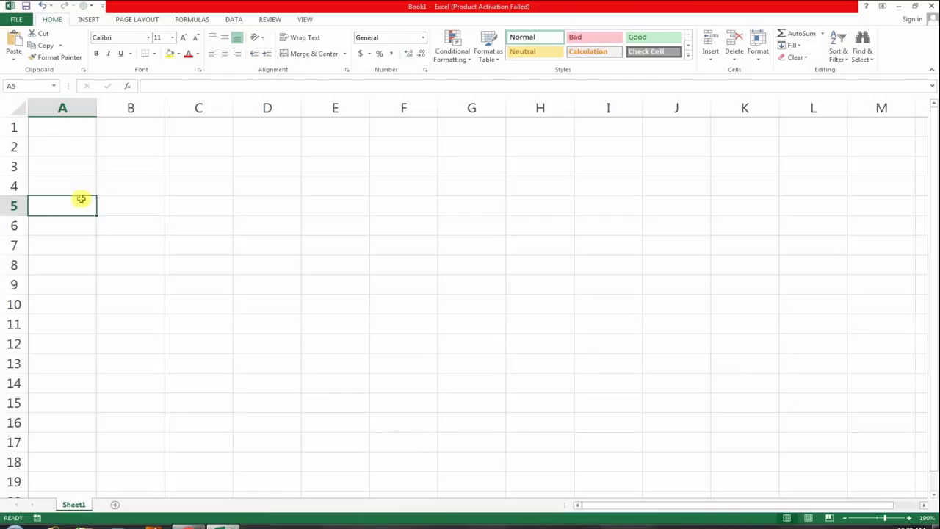
text(sn)
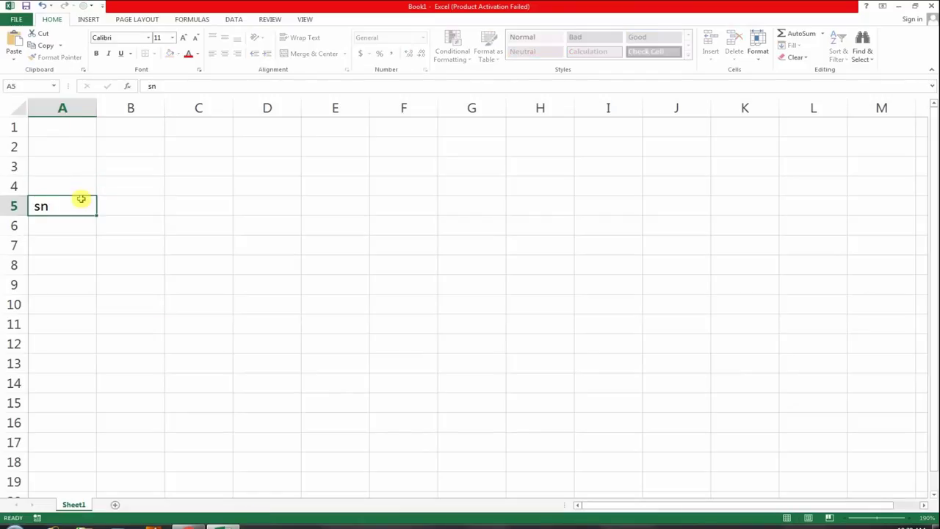
key(Tab)
click(81, 198)
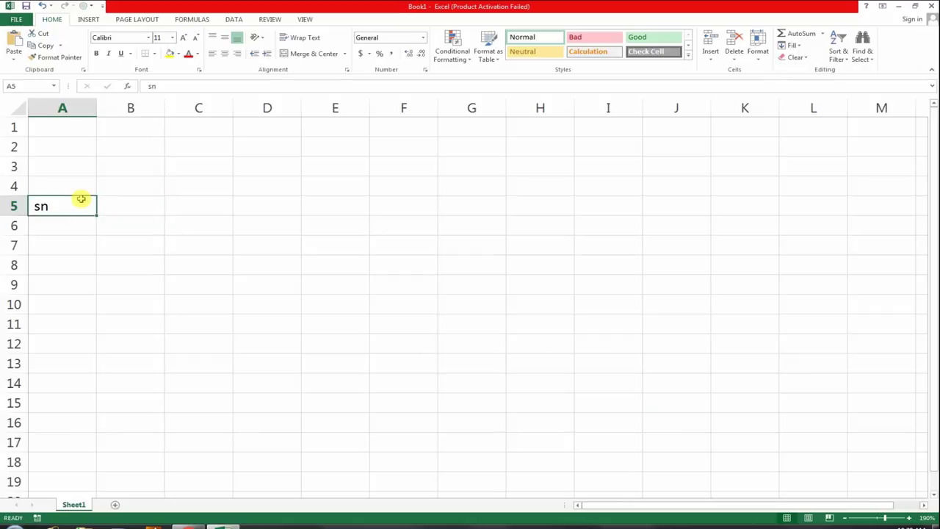
text(S N)
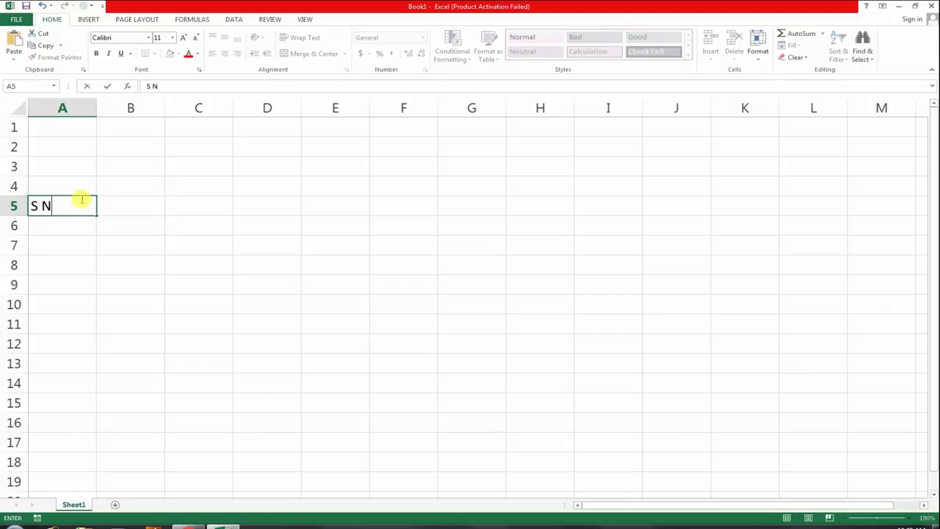
text(O)
key(Tab)
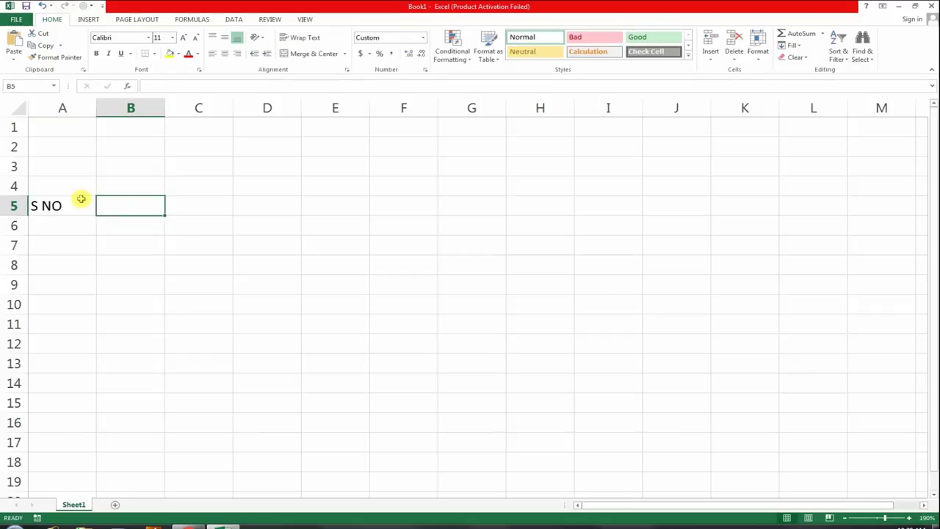
text(NA)
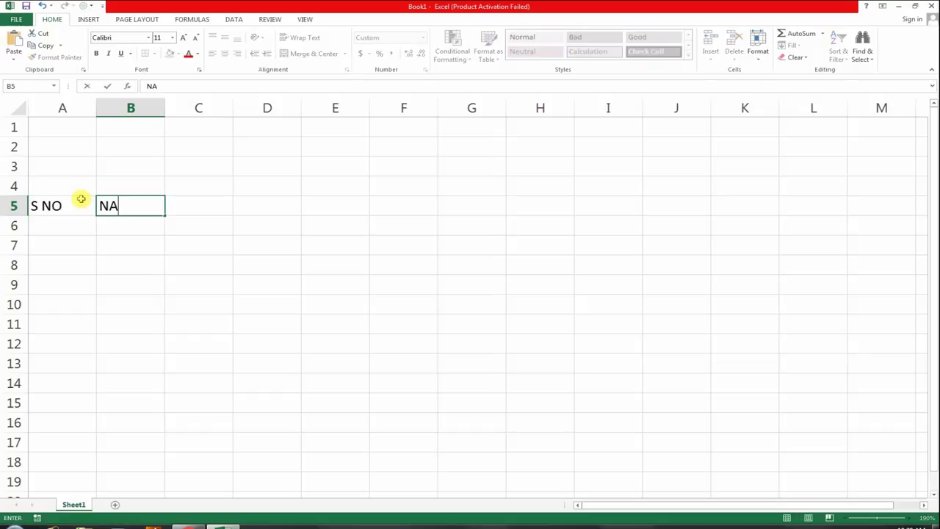
text(ME)
key(Tab)
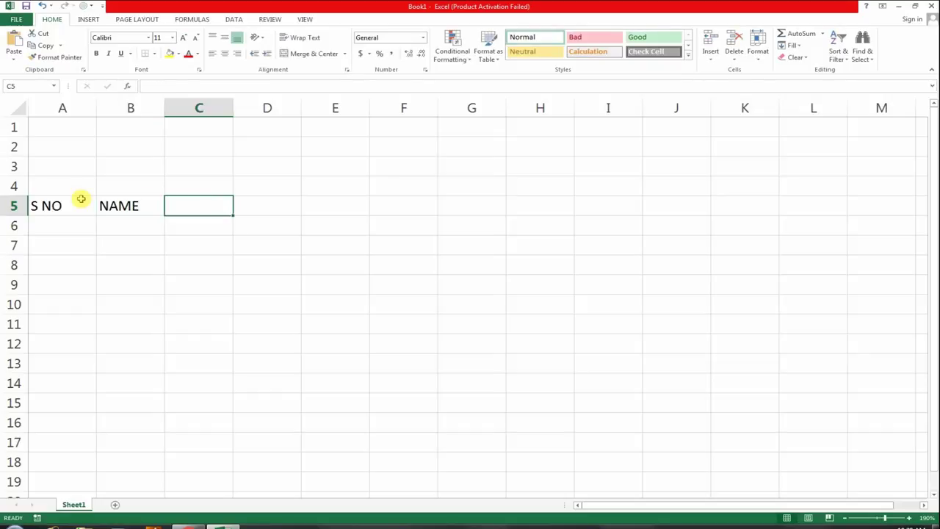
text(C)
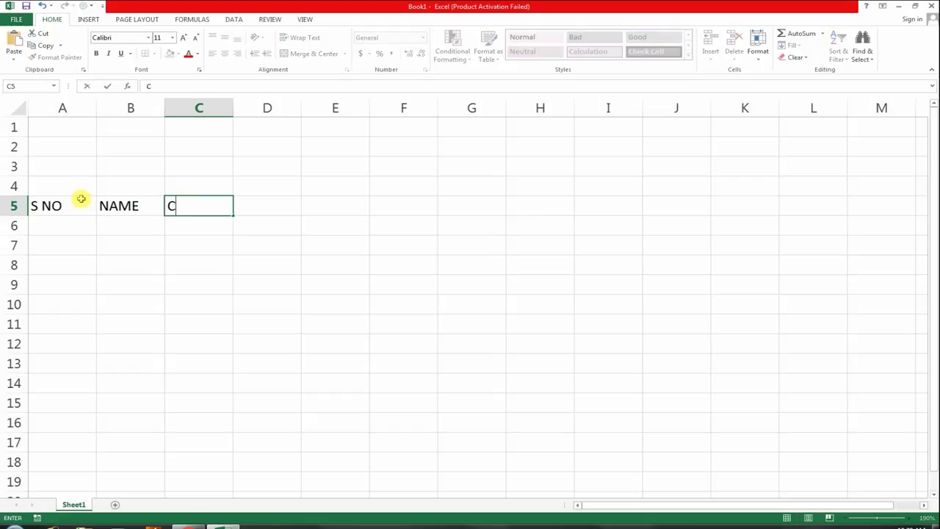
text(NIC)
key(Tab)
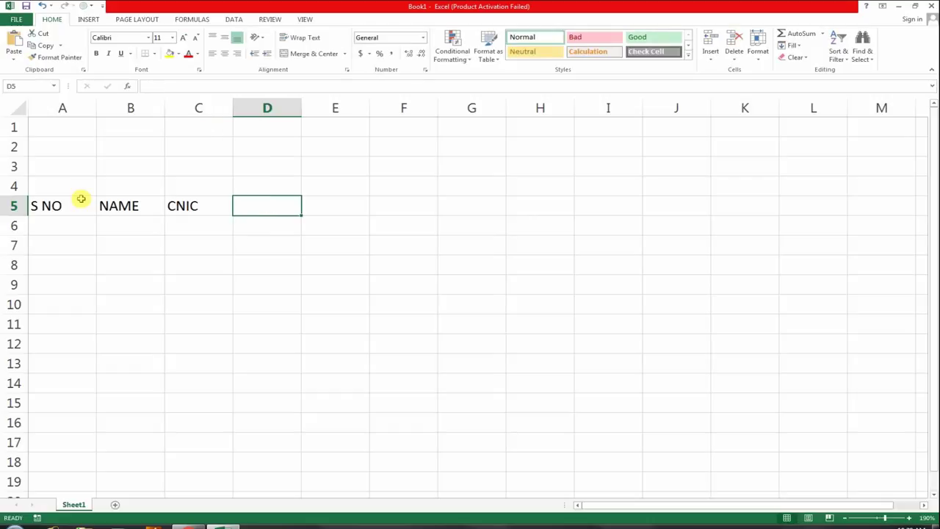
text(CONTAC)
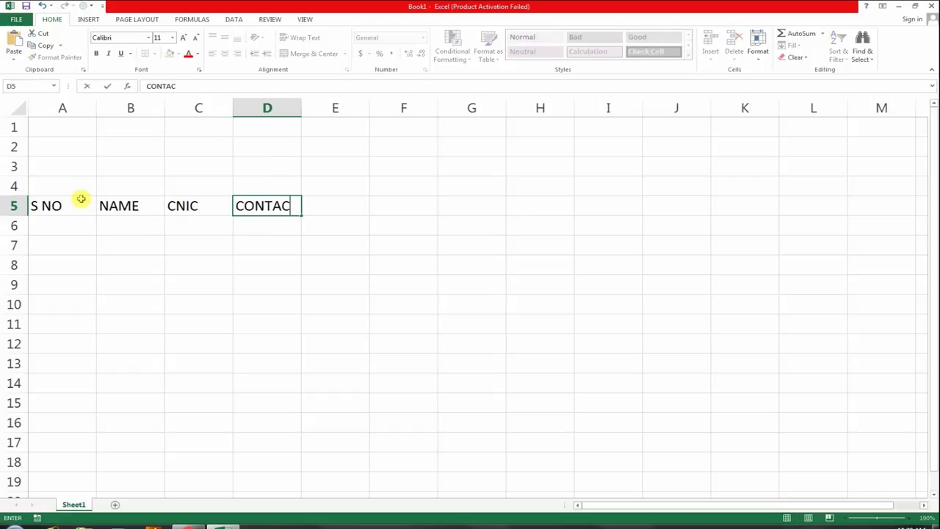
text(T)
key(Tab)
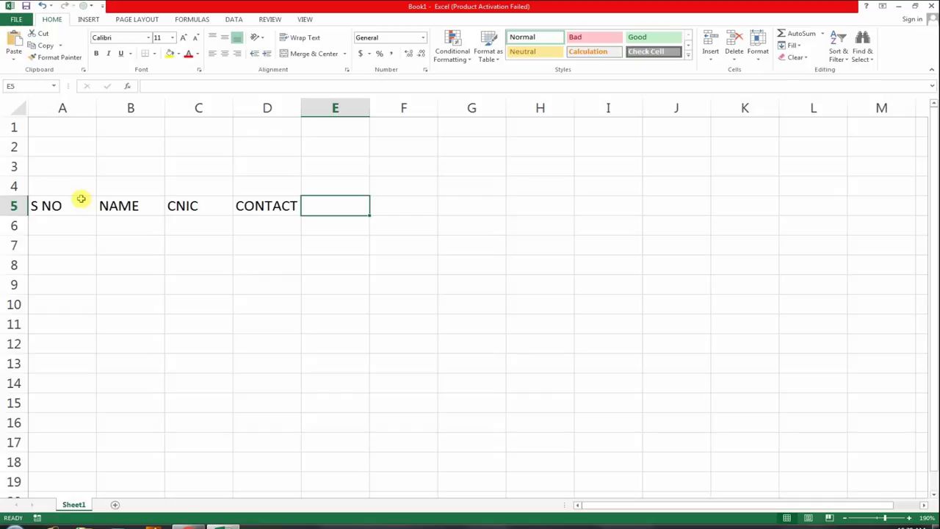
Add CAR, ISSUE DATE and RETURN DATE in E5:G5 and AutoFit columns F and G
text(CAR)
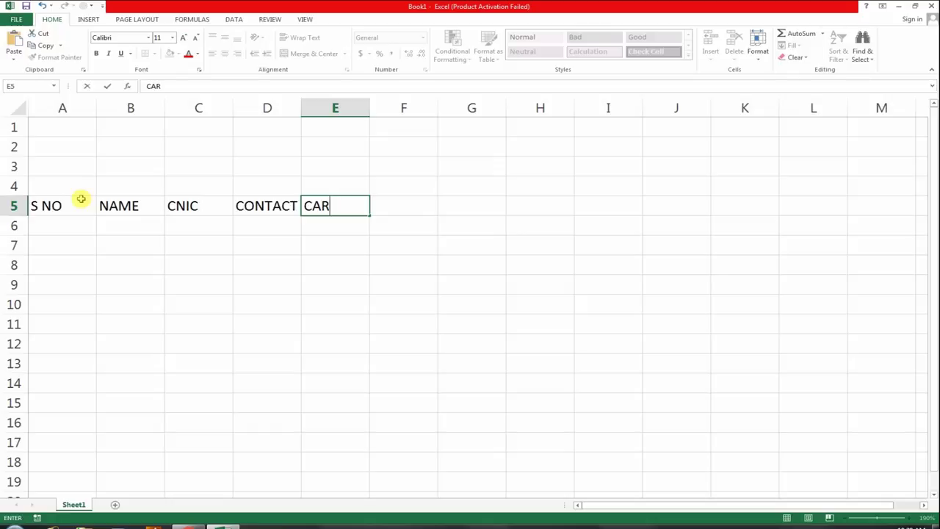
key(Tab)
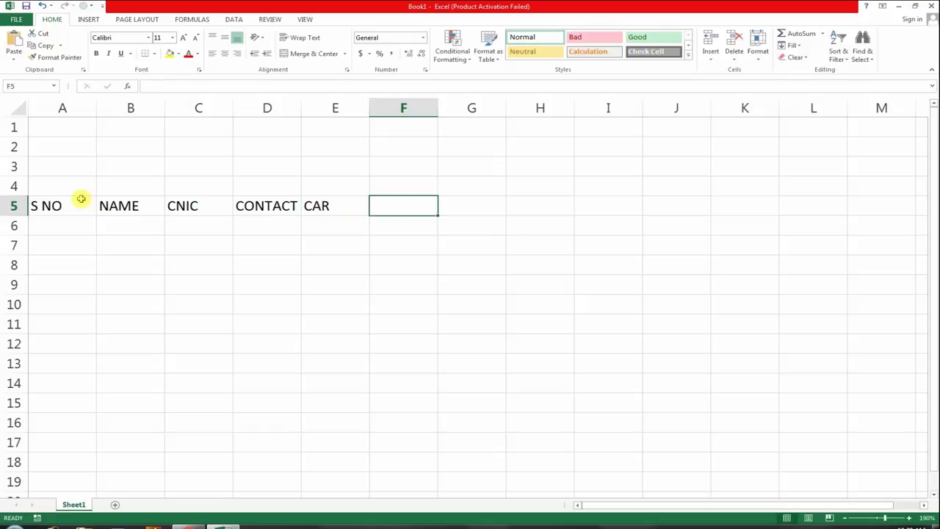
text(ISSUE DATE)
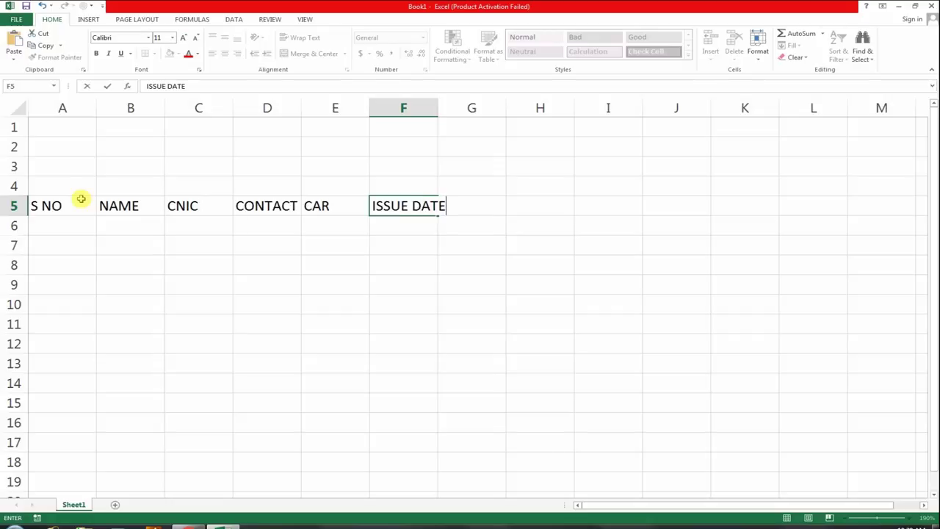
key(Tab)
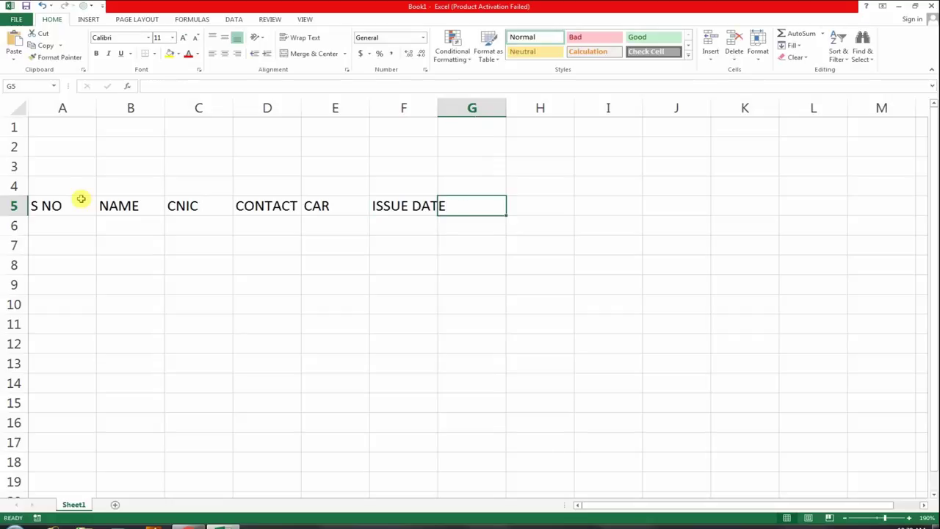
text(RE)
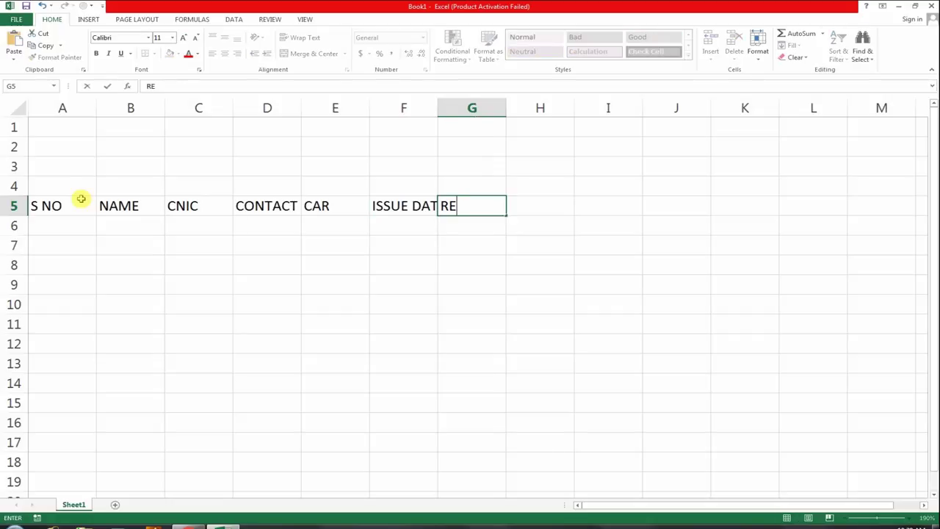
text(TURN D)
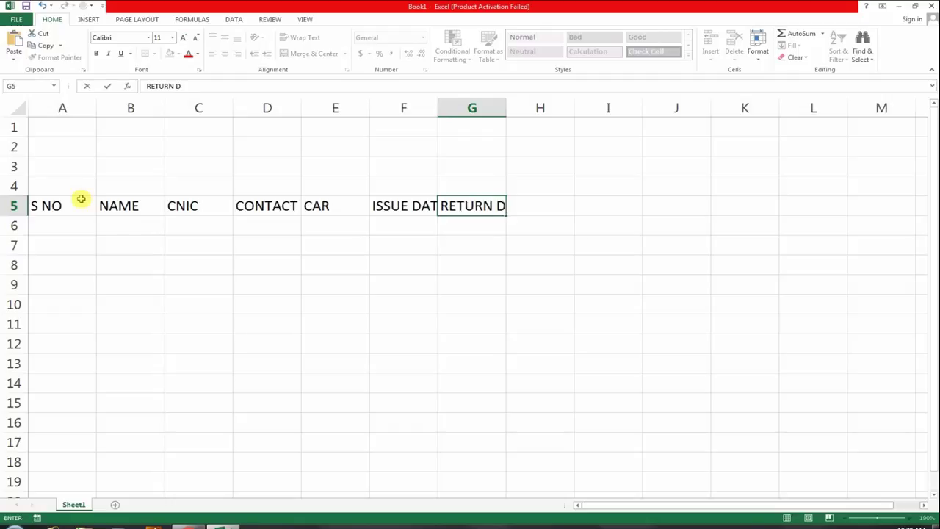
text(ATE)
key(Tab)
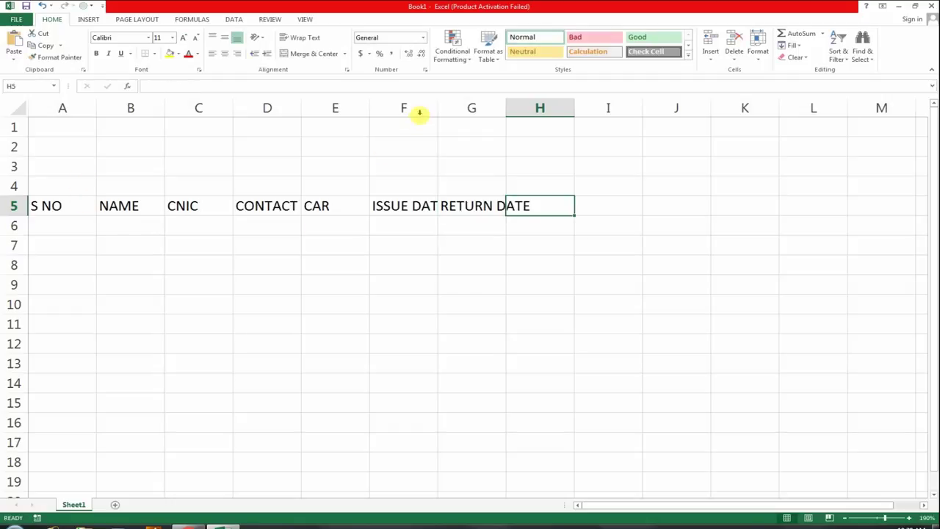
double_click(438, 107)
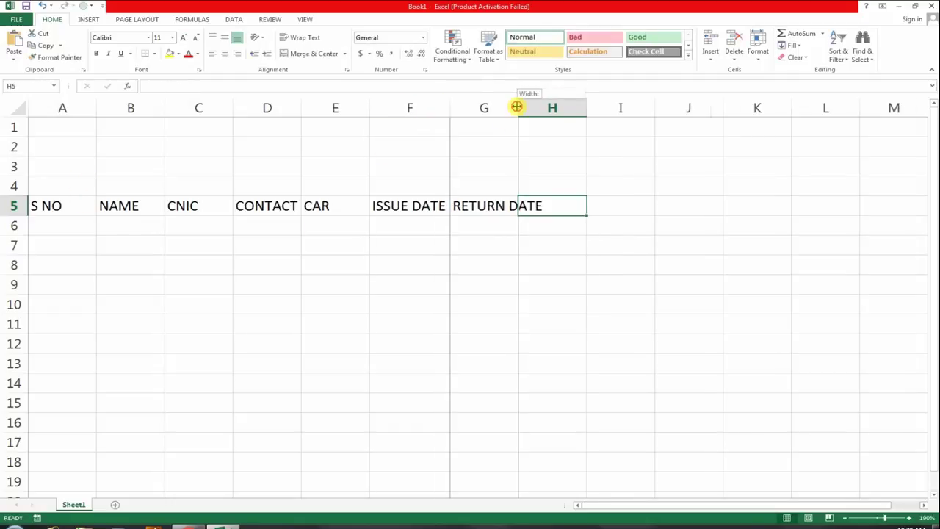
double_click(517, 108)
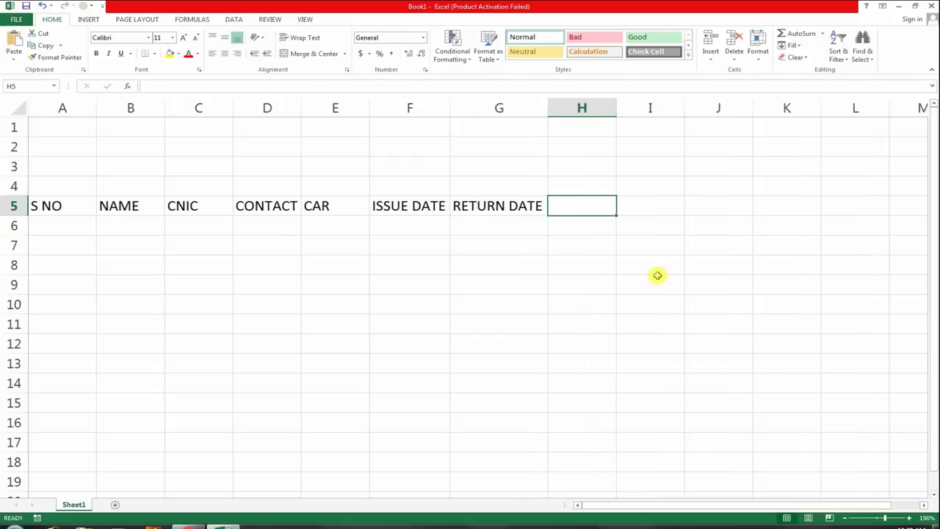
Add the TOTAL DAYS heading in H5 and AutoFit column H to fit it
text(TTOA)
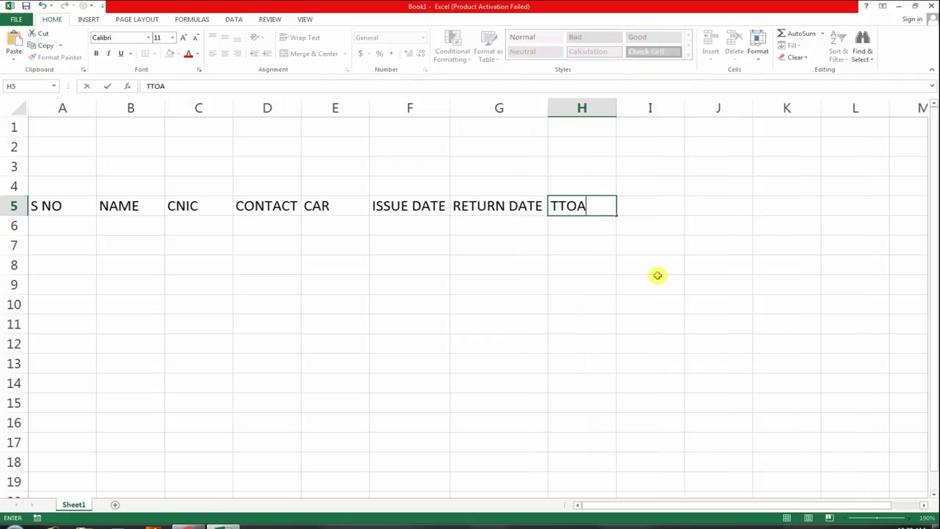
text(L)
key(BackSpace)
key(BackSpace)
key(BackSpace)
key(BackSpace)
text(OTAL D)
text(AYS)
key(Tab)
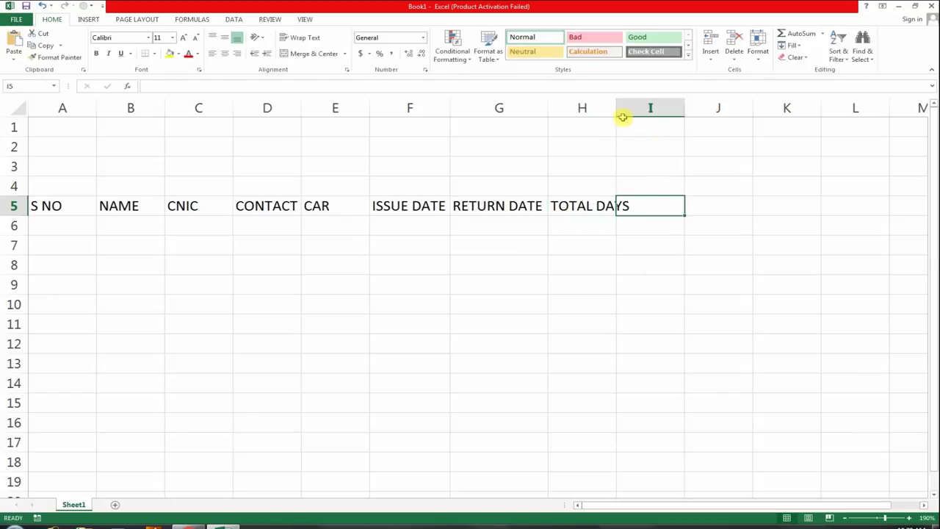
double_click(616, 107)
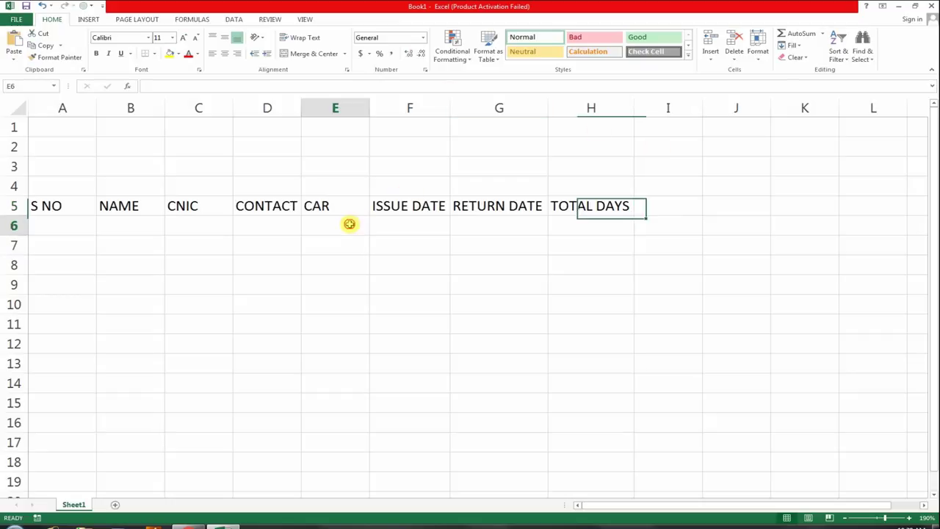
drag(348, 223, 350, 375)
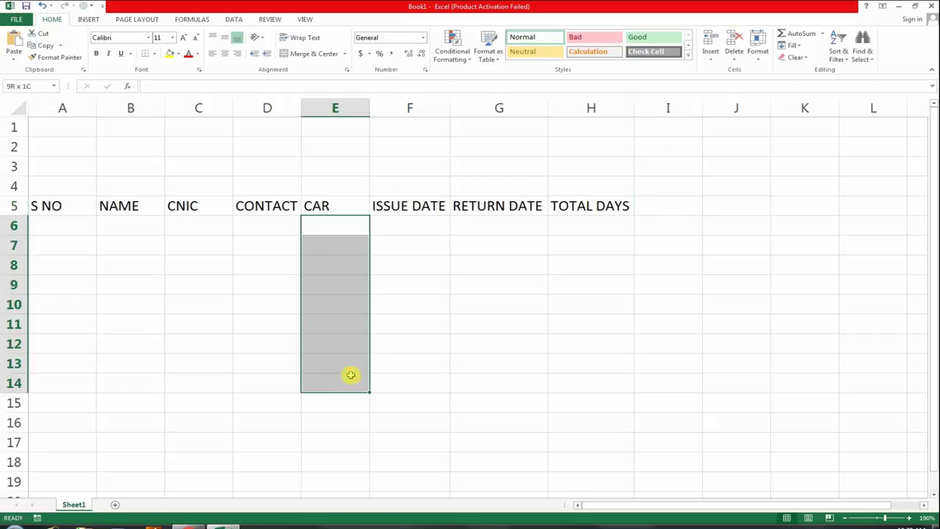
click(148, 38)
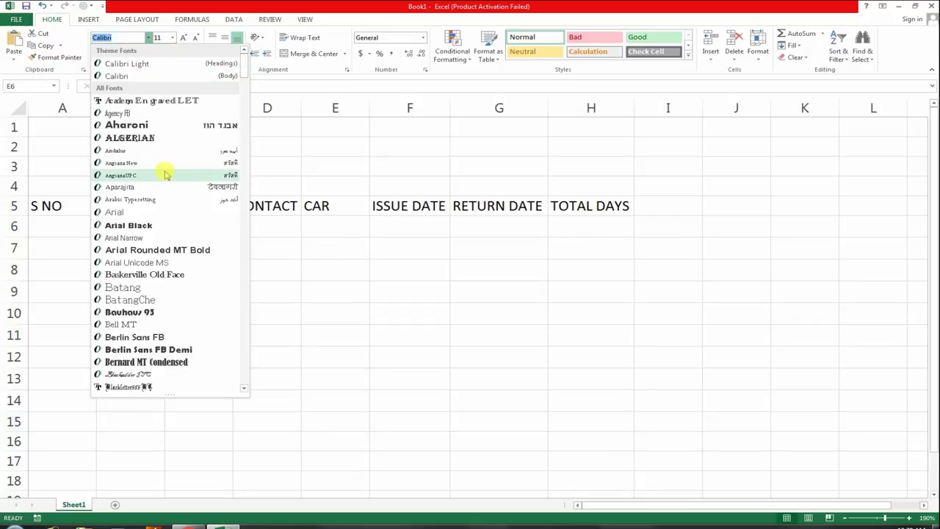
click(351, 234)
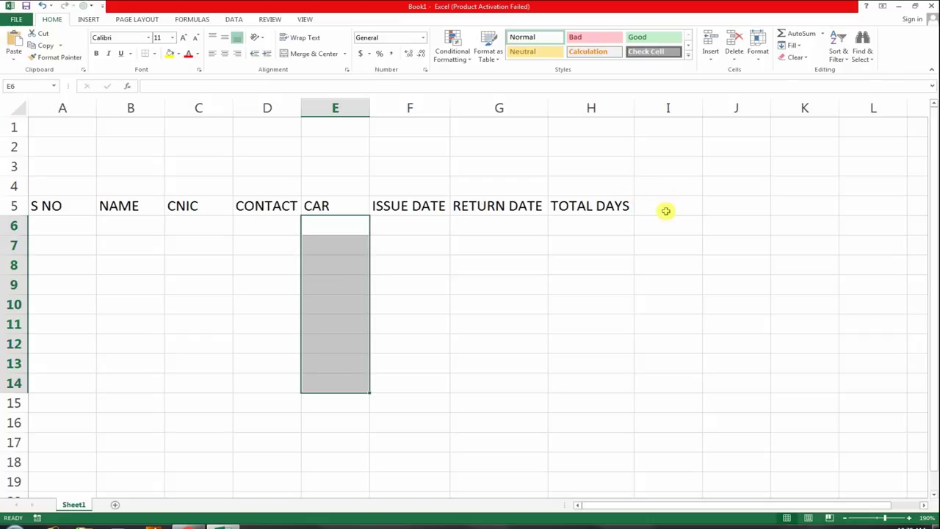
click(660, 207)
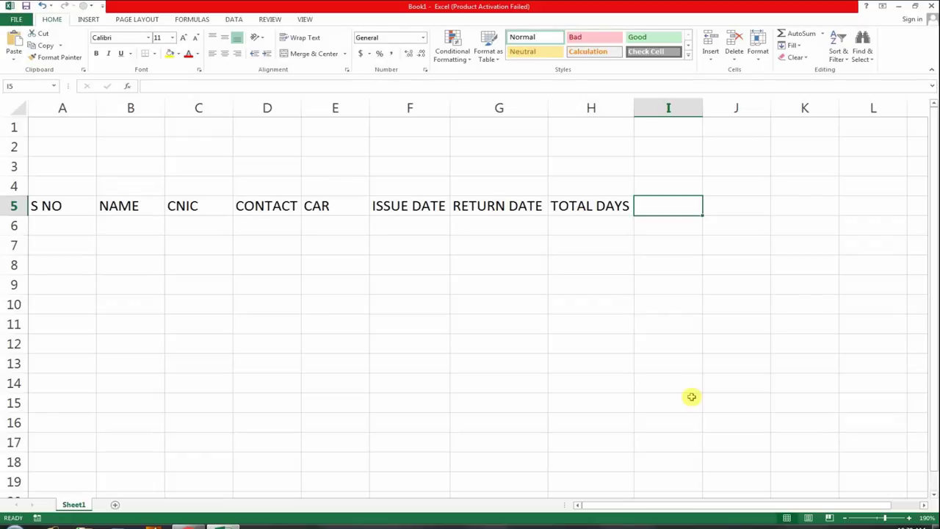
Add RENT PER DAY in I5 and TOTAL AMOUNT in J5, AutoFitting columns I and J
text(RENT)
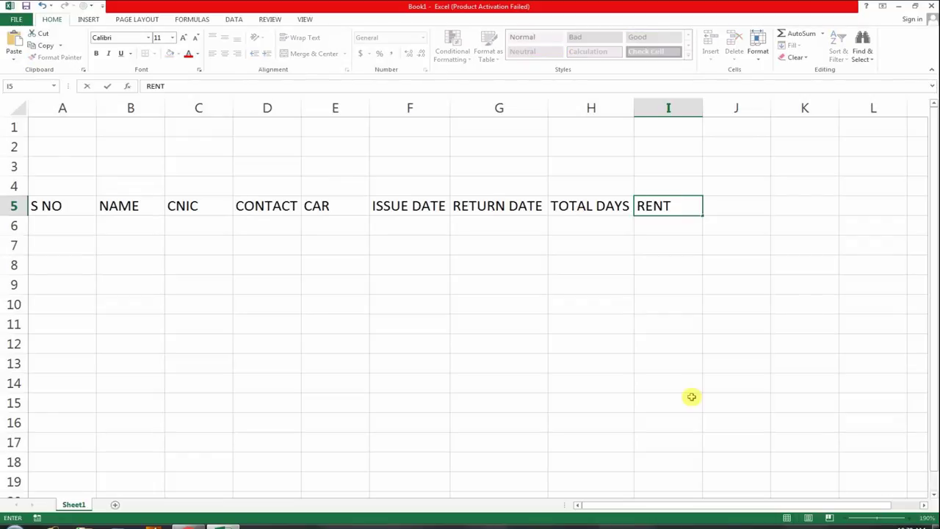
text( PER DA)
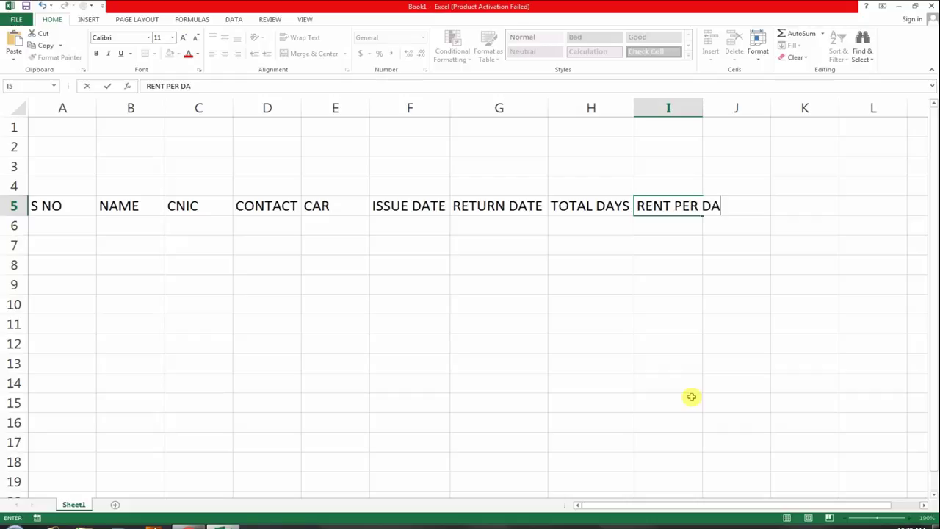
text(Y)
key(Tab)
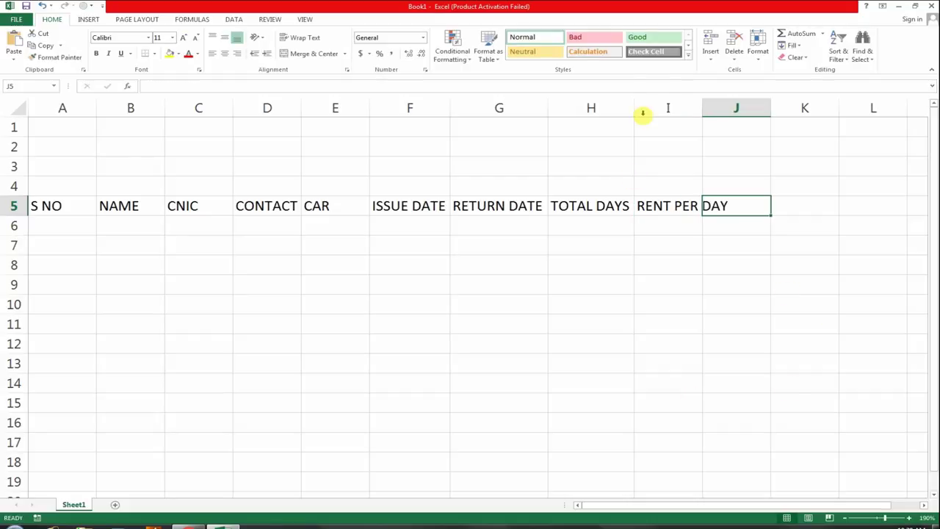
double_click(701, 105)
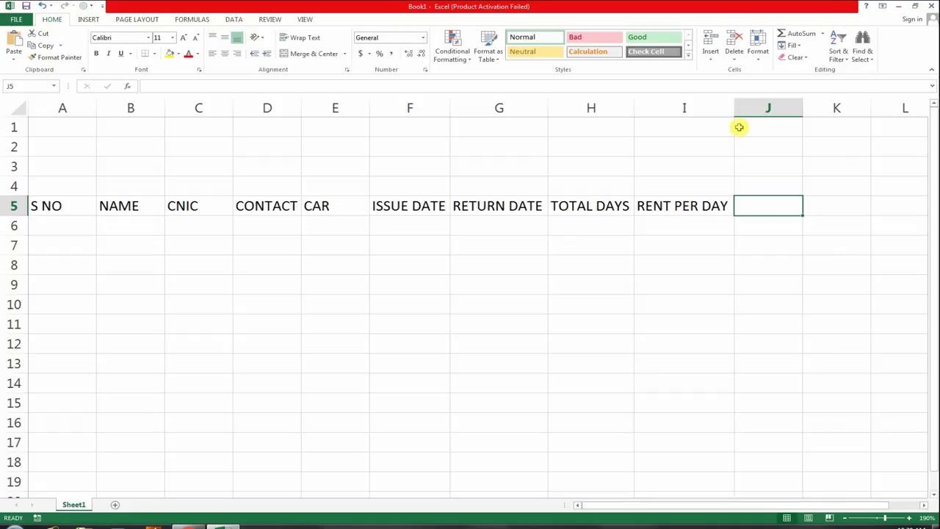
text(TOTA)
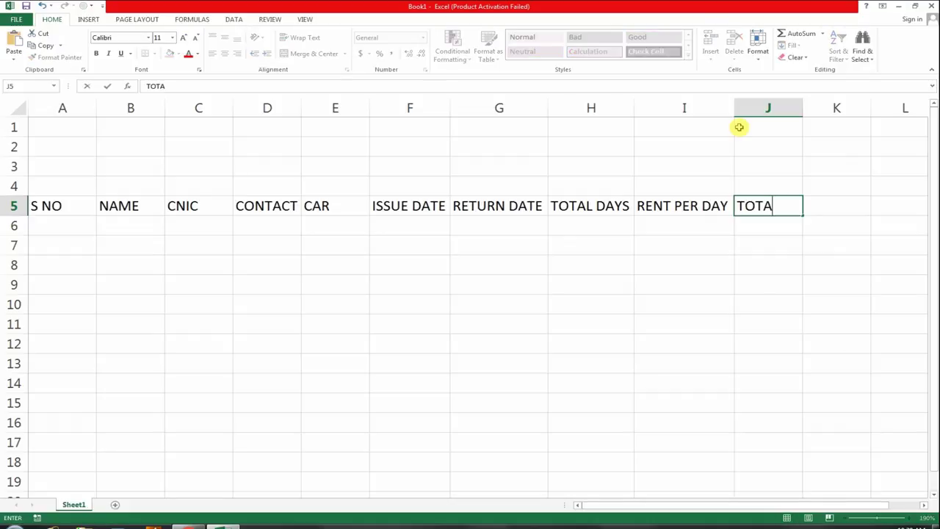
text(L )
text(A)
text(MOUNT)
key(Tab)
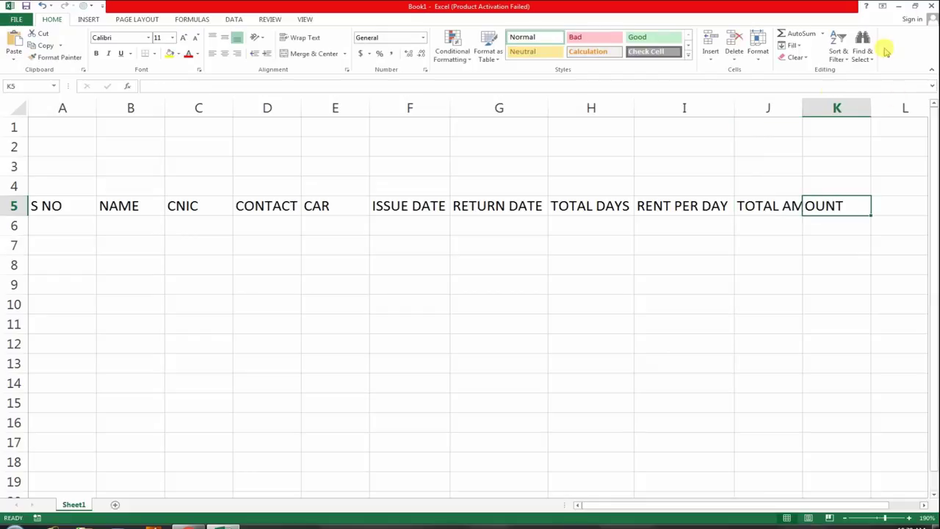
double_click(802, 108)
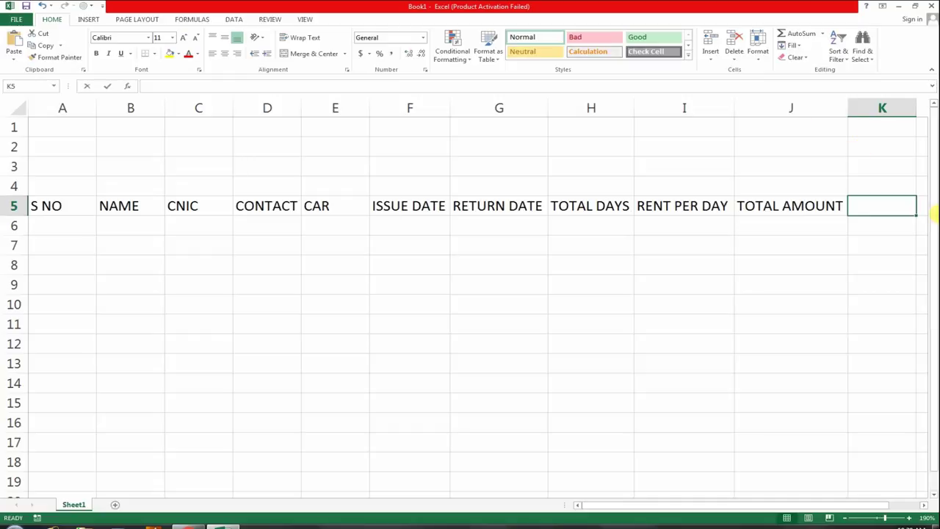
Add ADVANCE PAYMENT in K5 and BALANCE in L5, then AutoFit column K
text(ADVANCE)
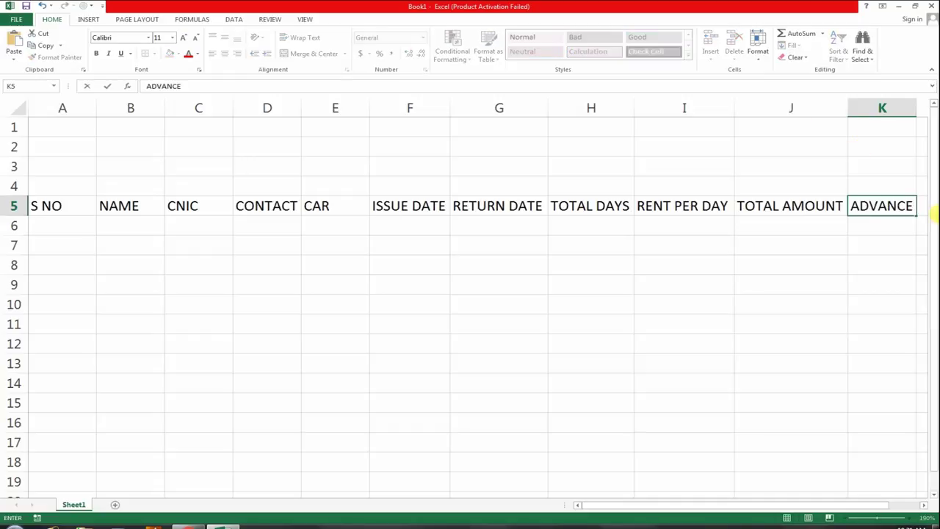
text( PAYMENT)
key(Tab)
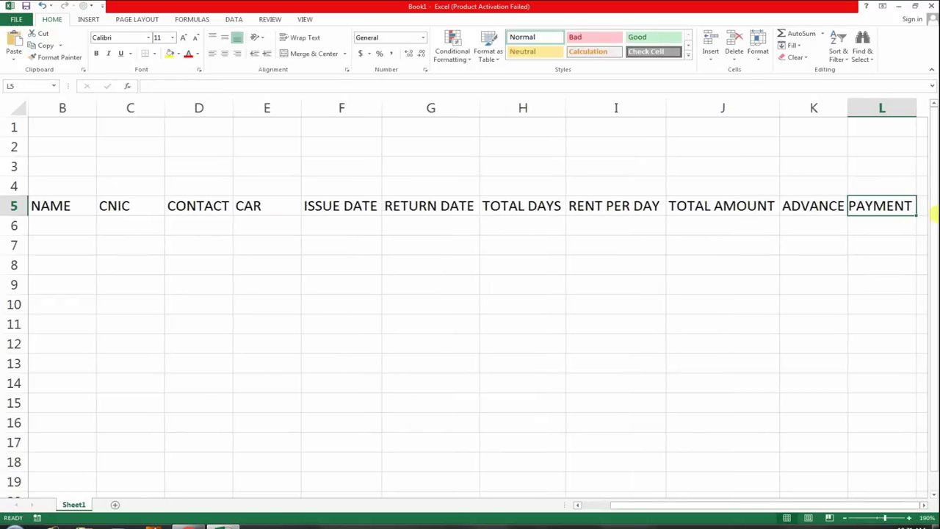
text(BAKLA)
key(BackSpace)
key(BackSpace)
key(BackSpace)
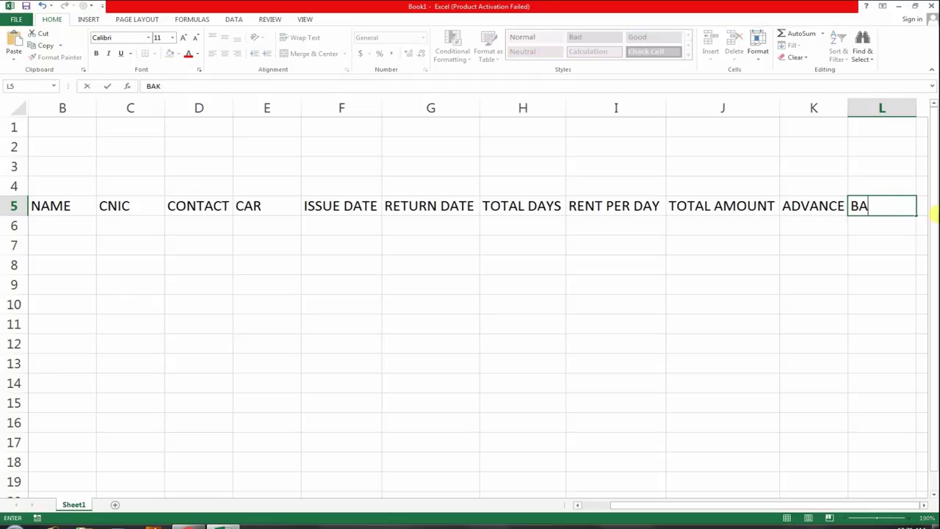
text(LANCE)
key(Return)
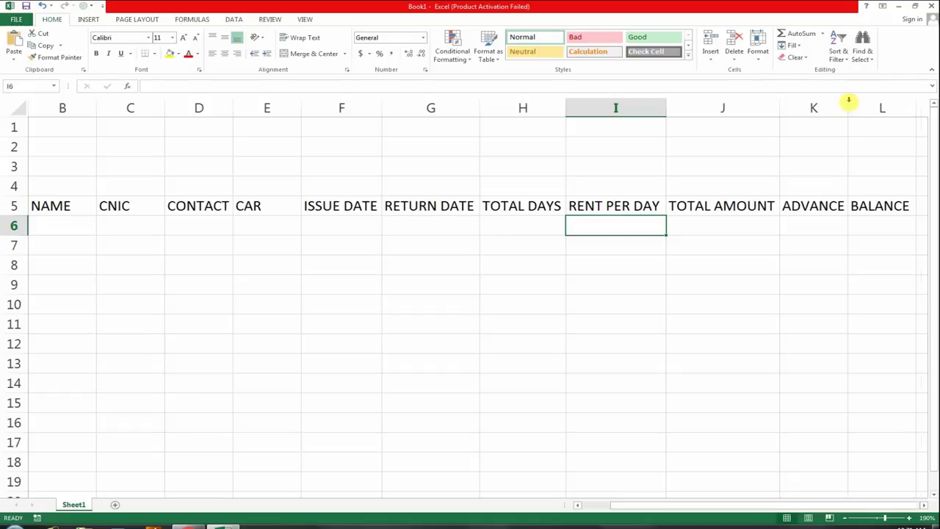
double_click(847, 101)
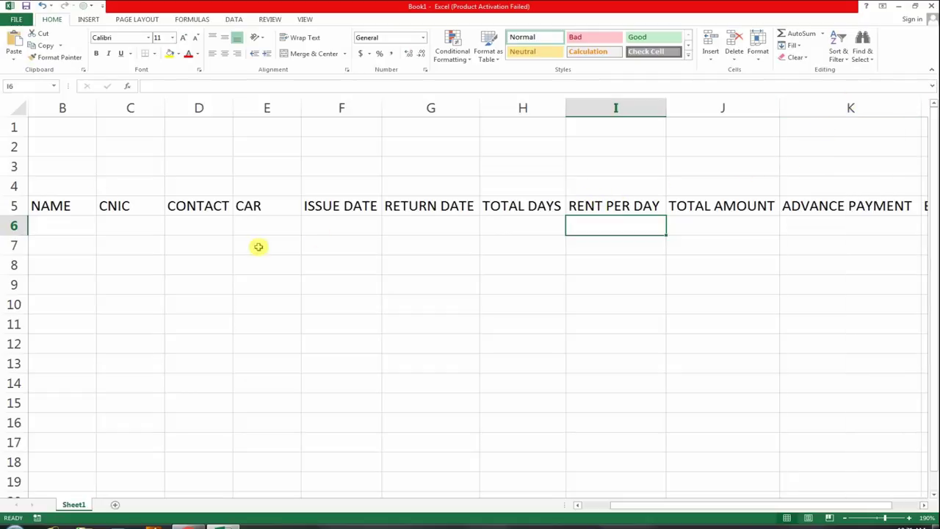
Heighten row 5 and apply Center and Middle Align to headings B5:L5 and then A5
mouse_move(21, 215)
mouse_down()
mouse_move(20, 226)
mouse_move(831, 204)
mouse_up()
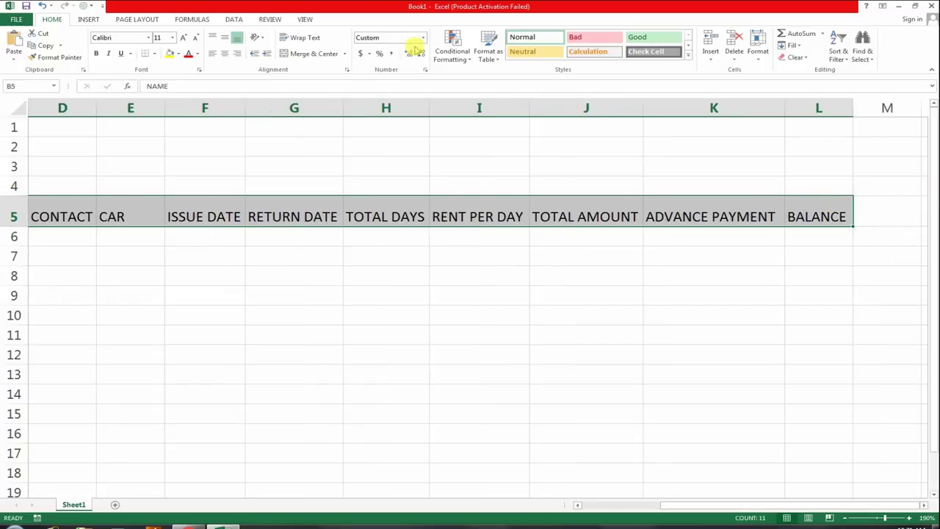
click(225, 54)
click(225, 39)
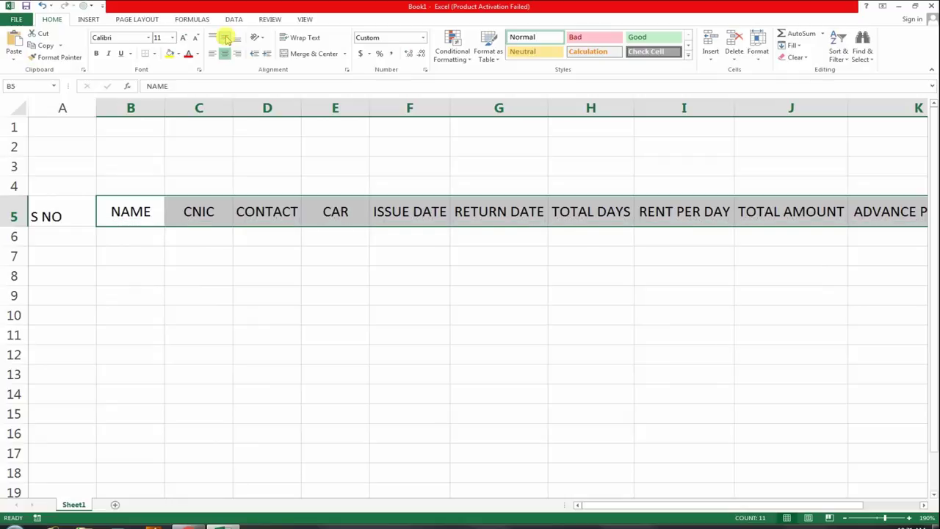
click(78, 216)
click(225, 54)
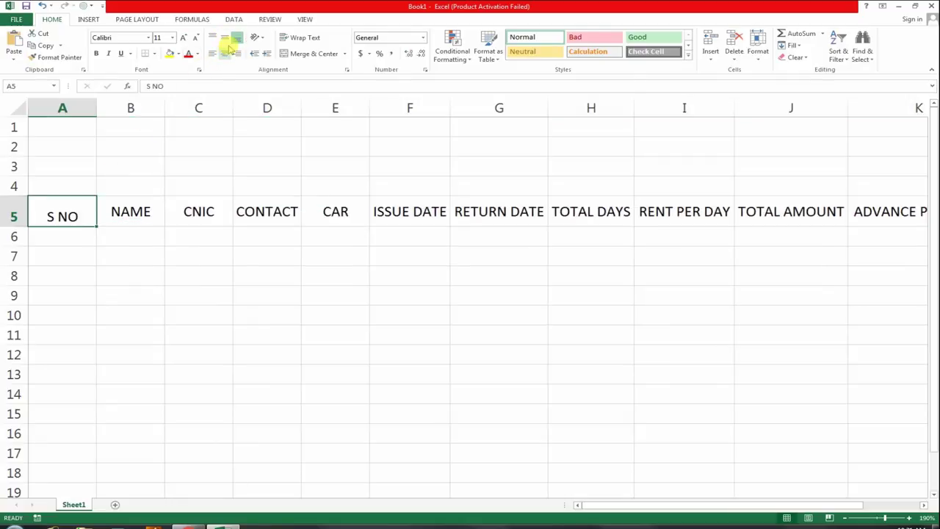
click(226, 38)
Enter 1 and 2 in A6:A7, fill the series down to 10 in A15, and centre it
click(83, 234)
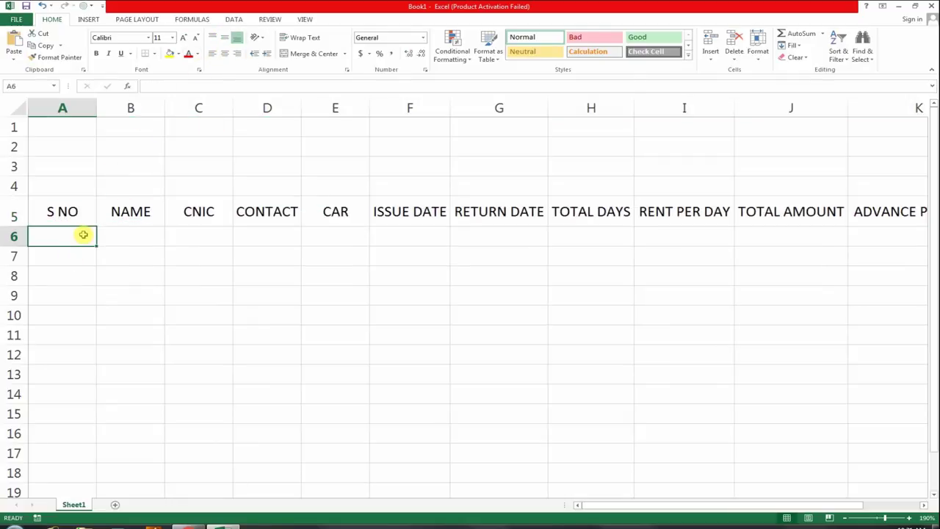
text(1)
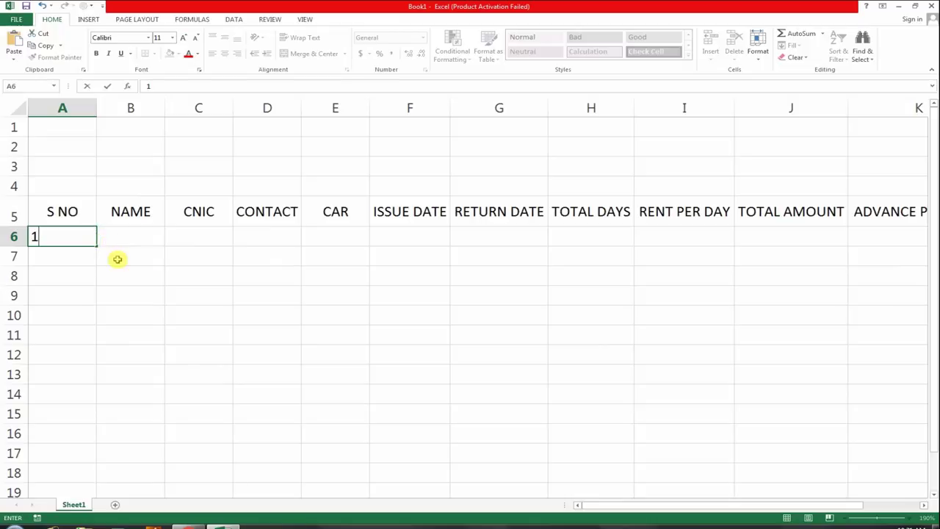
key(Return)
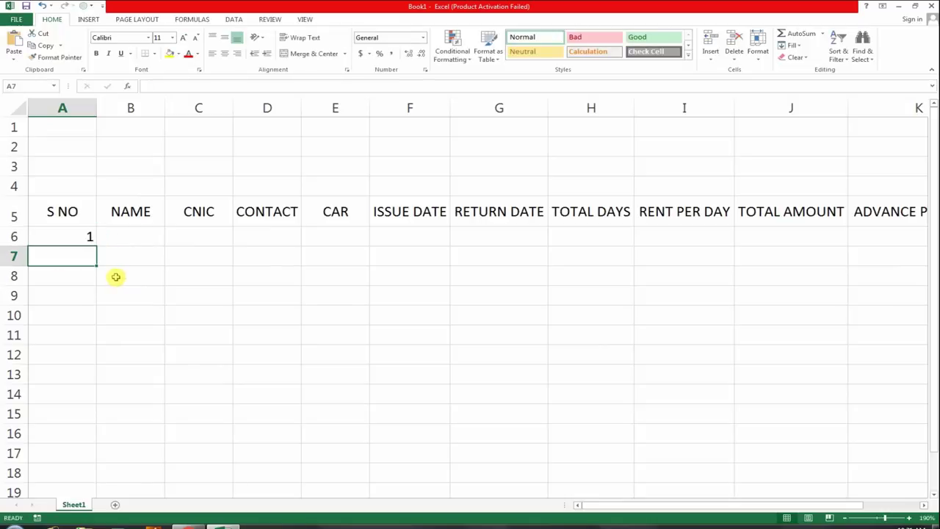
text(2)
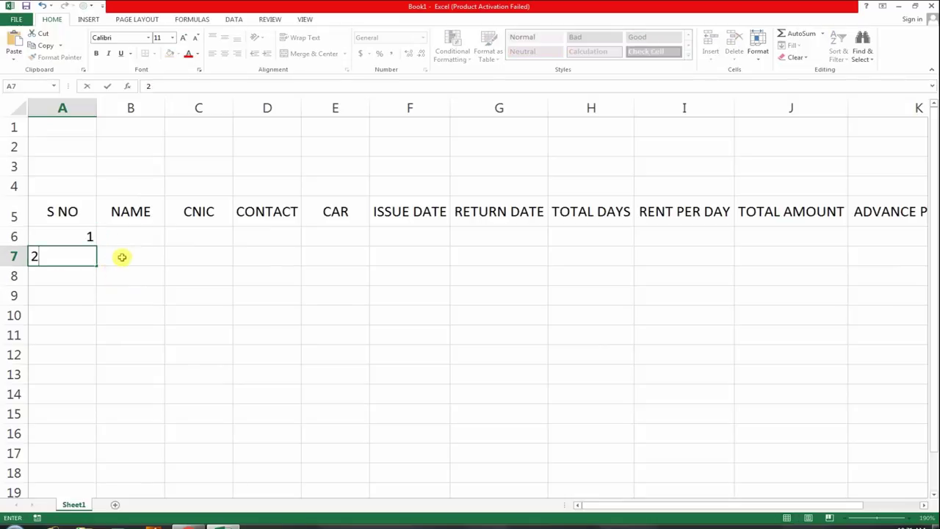
click(122, 256)
click(73, 236)
mouse_move(82, 268)
mouse_down()
mouse_move(87, 258)
mouse_move(104, 419)
mouse_up()
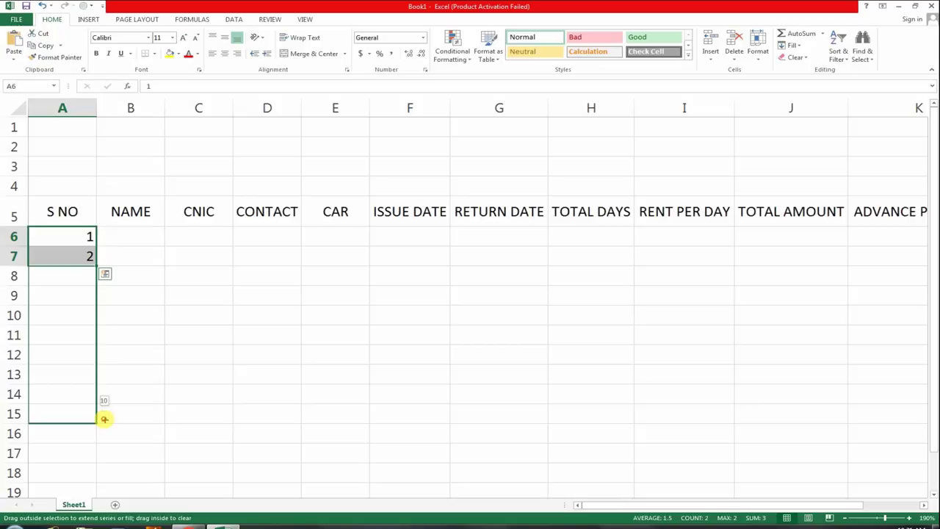
drag(104, 419, 104, 419)
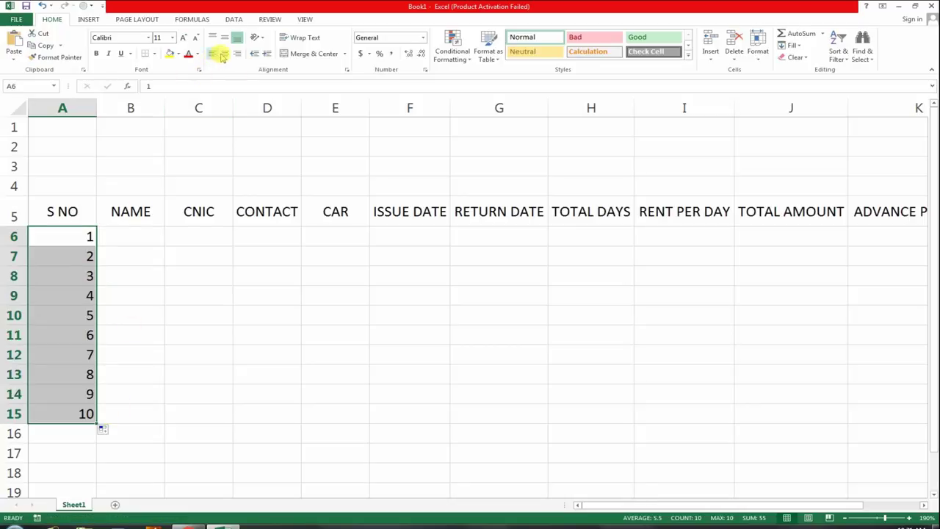
click(125, 238)
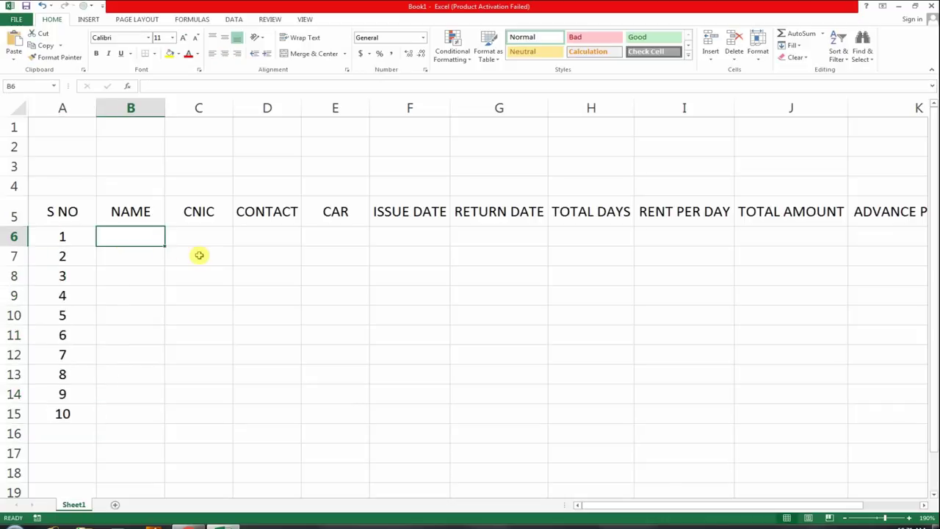
Enter the first customer's name in B6, fill it down to B15, and widen columns B and C
text(AF)
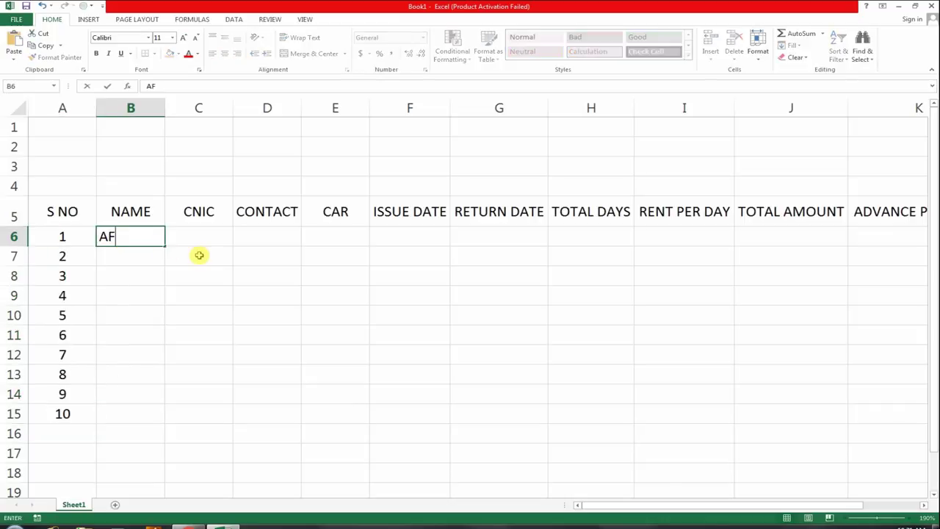
text(TAB\)
key(Return)
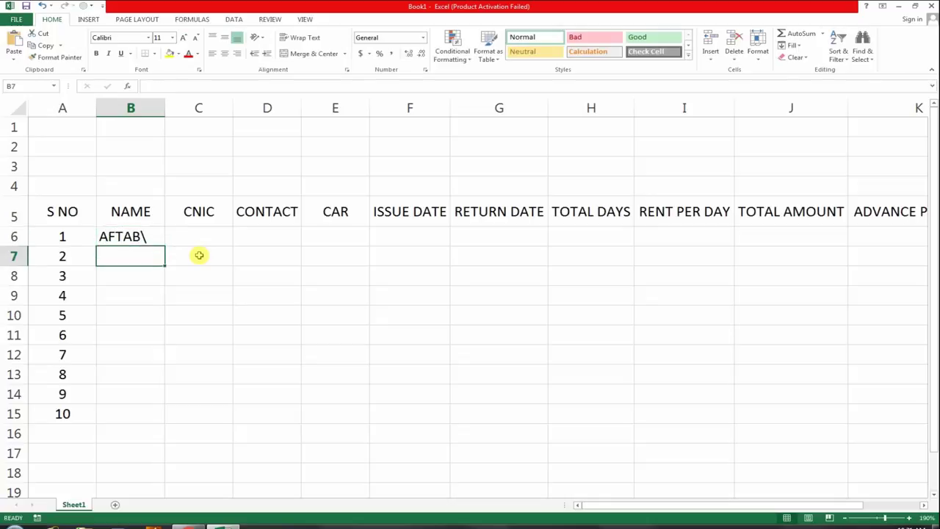
key(Up)
key(F2)
key(BackSpace)
key(Return)
click(150, 241)
drag(165, 248, 165, 417)
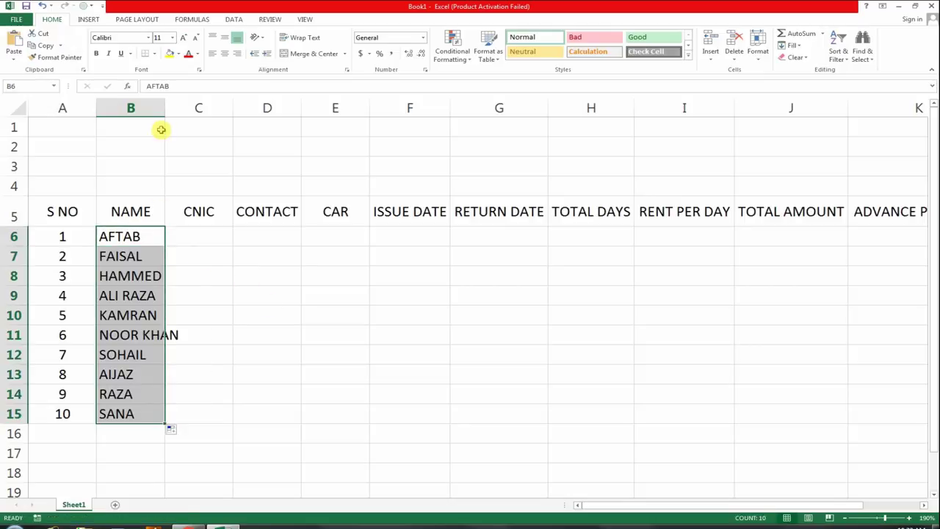
double_click(165, 103)
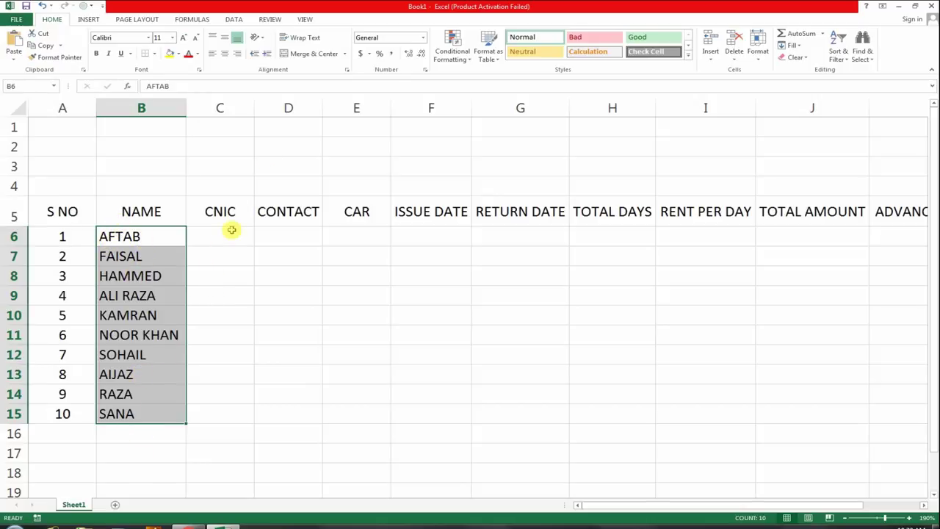
drag(254, 109, 335, 107)
Enter the first customer's CNIC number in C6, correcting its dash formatting
click(268, 229)
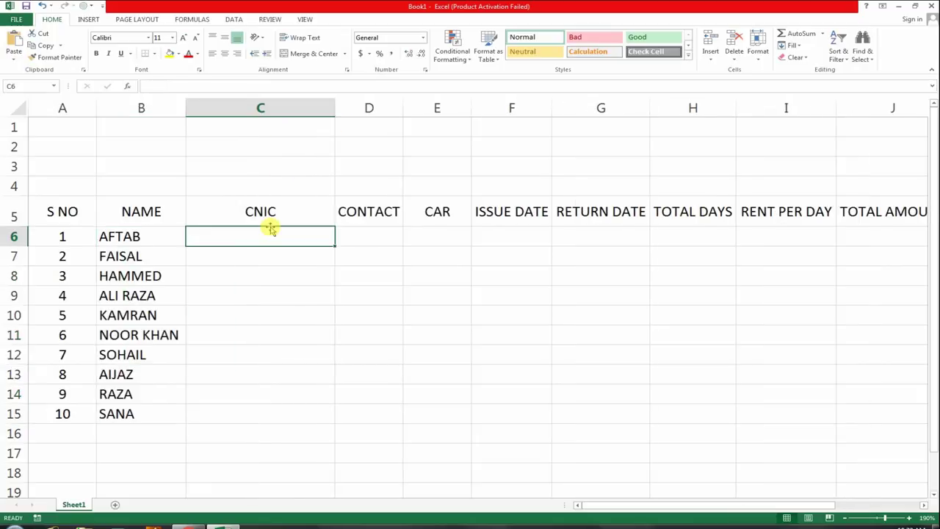
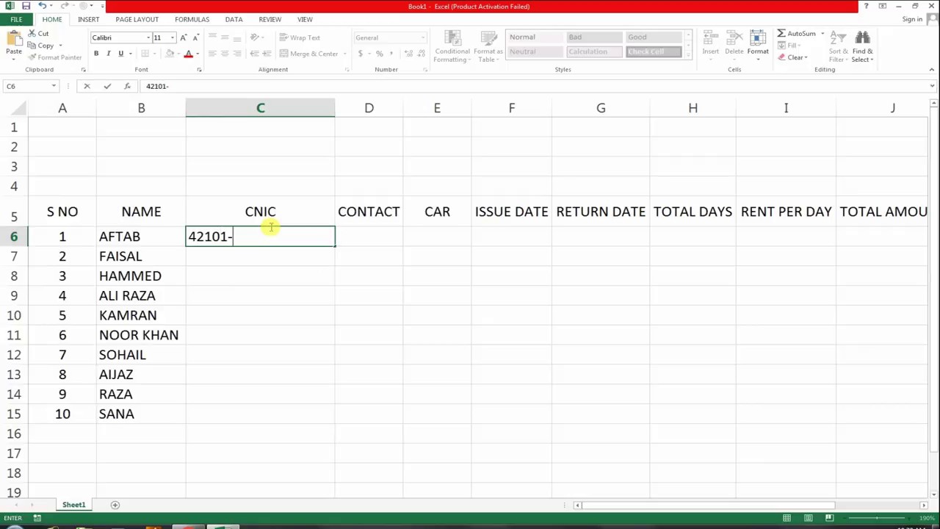
key(Return)
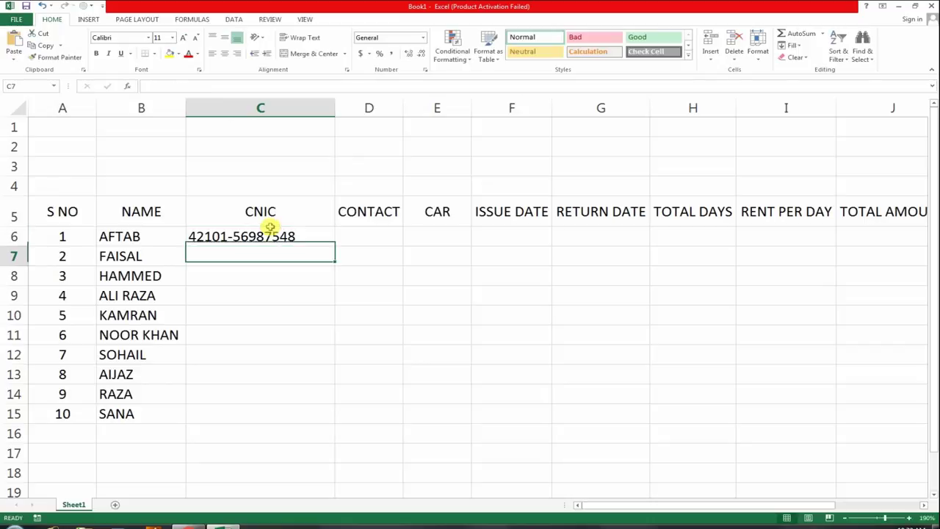
click(270, 229)
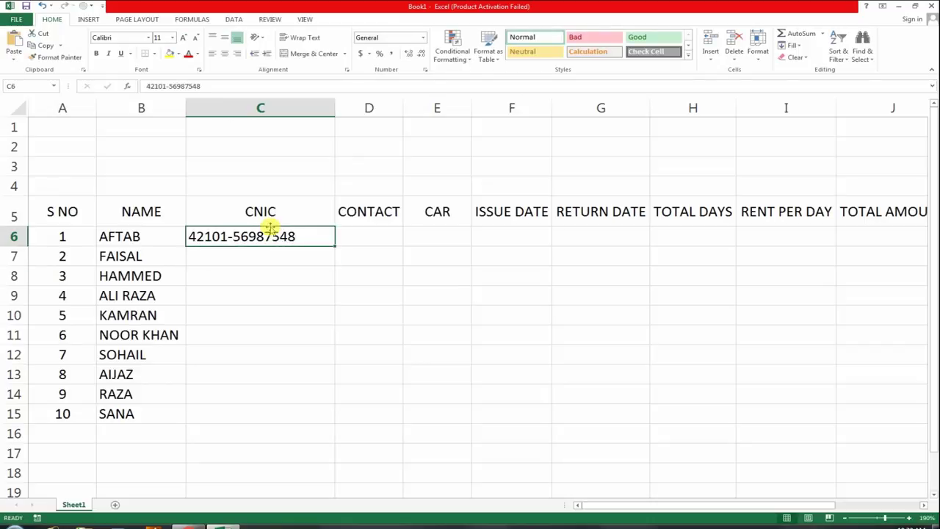
double_click(270, 229)
text(-)
key(Return)
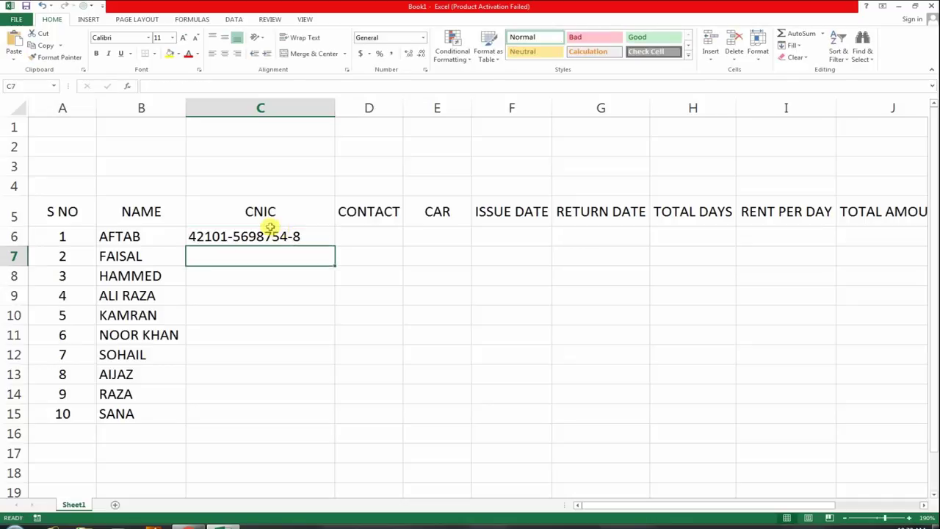
Enter the customer's contact number in D6, widen column D, and select CAR cells E6:E15
click(381, 231)
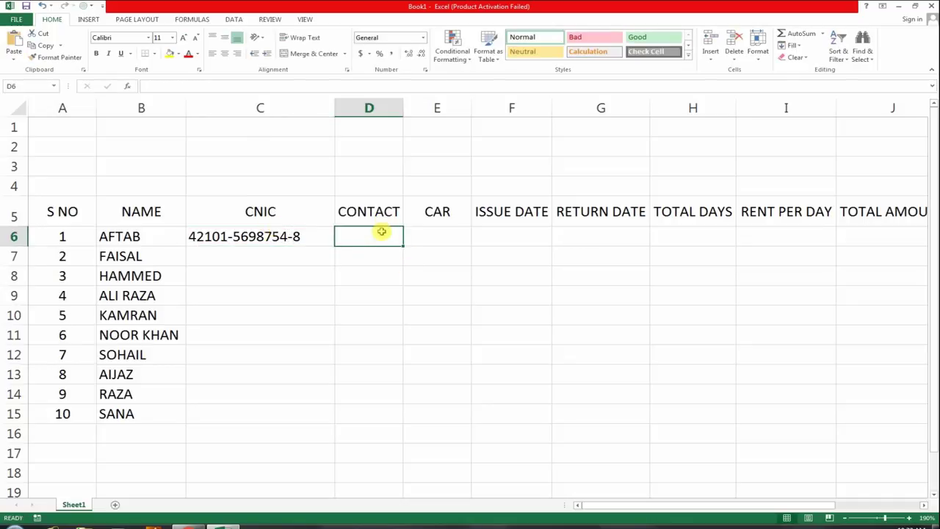
text(0321-)
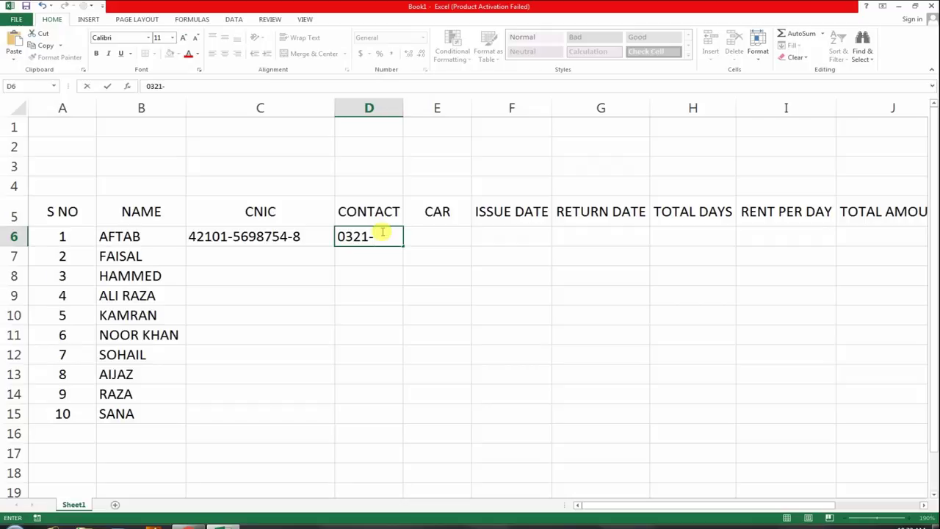
text(0000)
text(000)
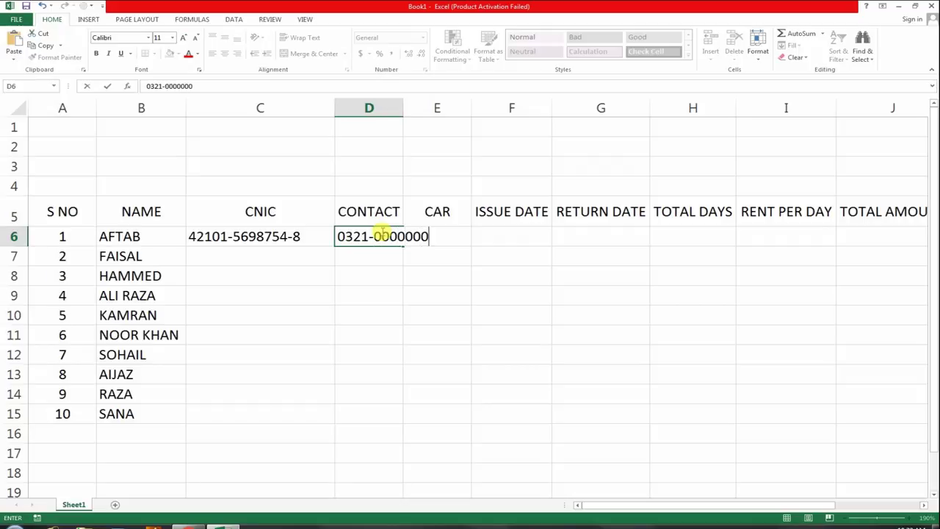
key(Return)
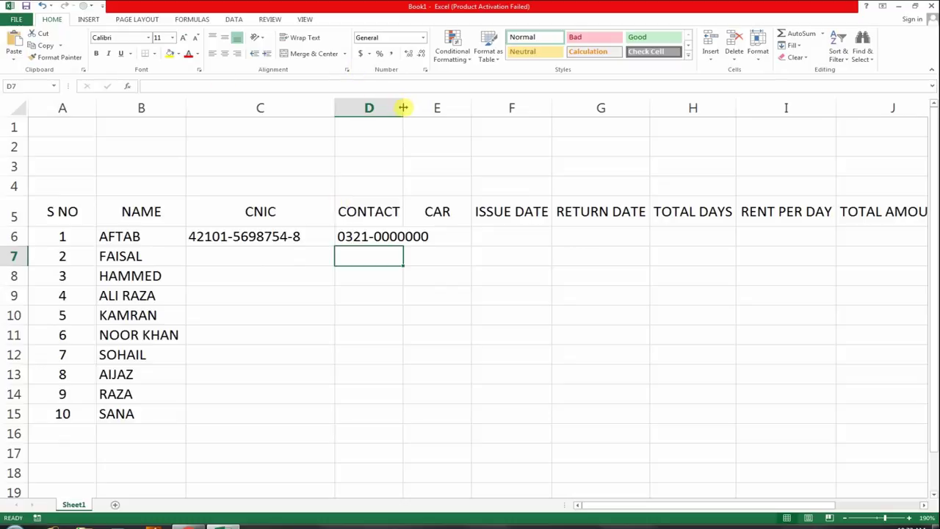
drag(402, 107, 433, 110)
click(457, 235)
drag(458, 263, 472, 415)
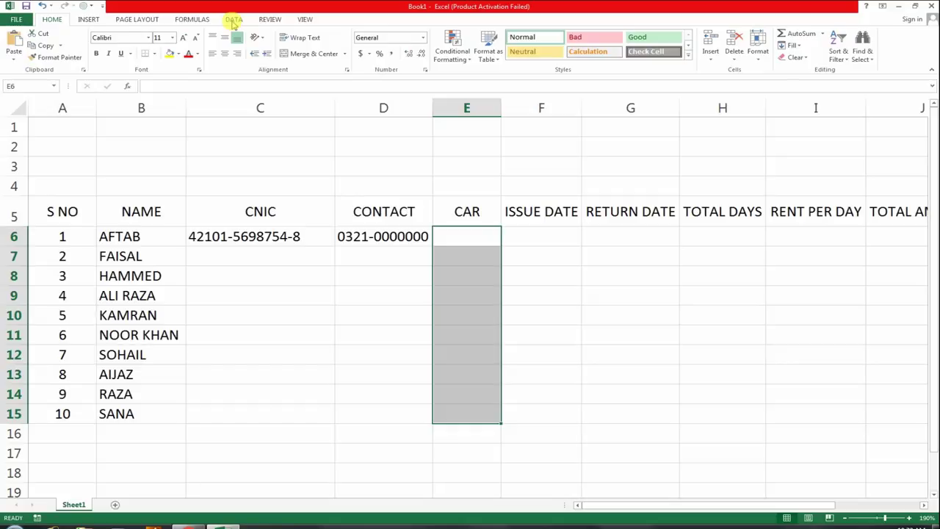
Open the Data Validation dialog from the DATA tab for cells E6:E15
click(232, 20)
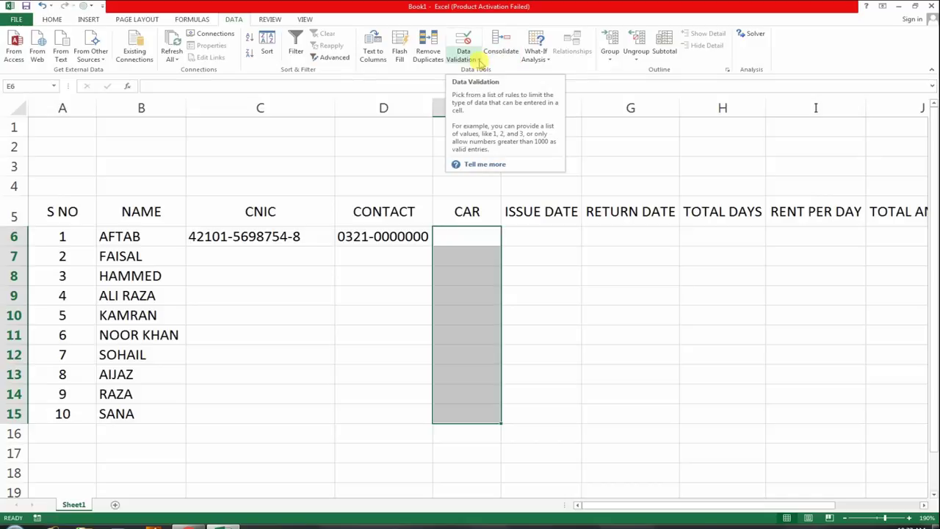
click(478, 62)
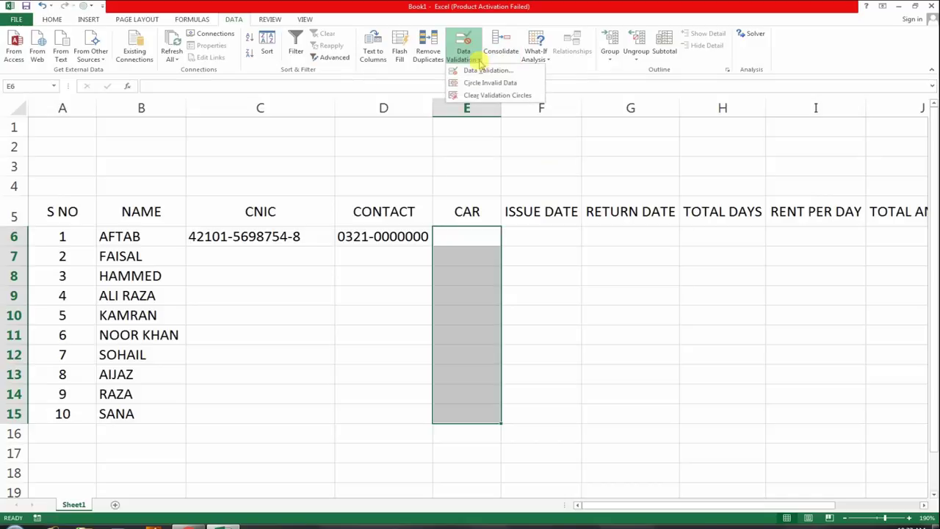
click(477, 70)
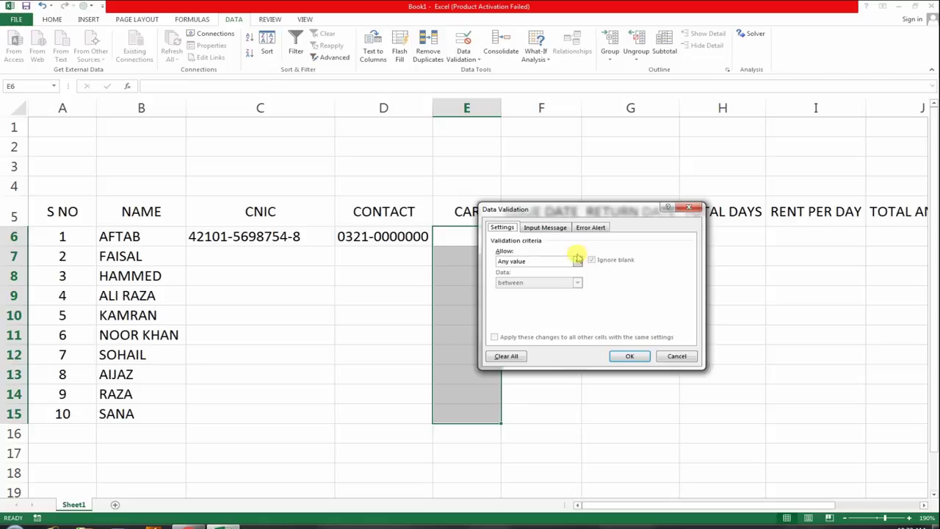
Set validation to List with source PRADO,HILEX,TOYOTA,SUZUKI and confirm with OK
click(577, 261)
click(514, 291)
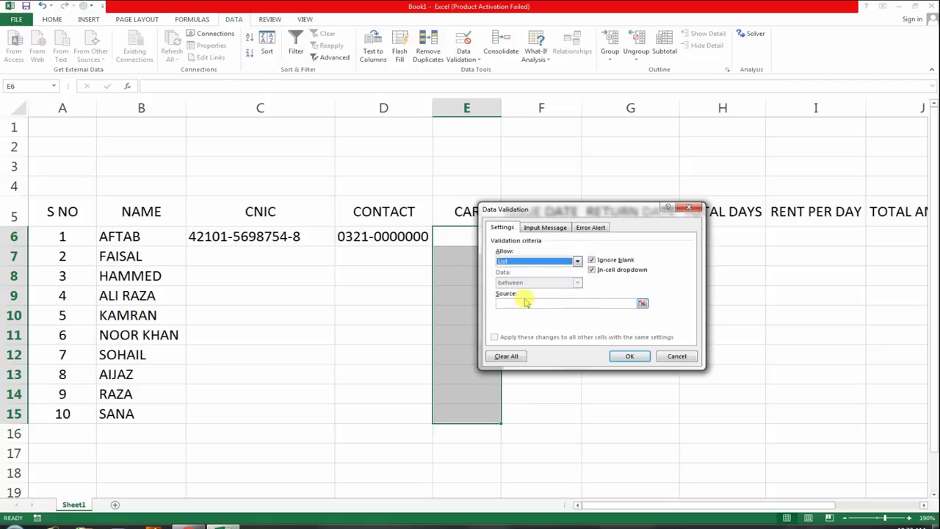
click(519, 304)
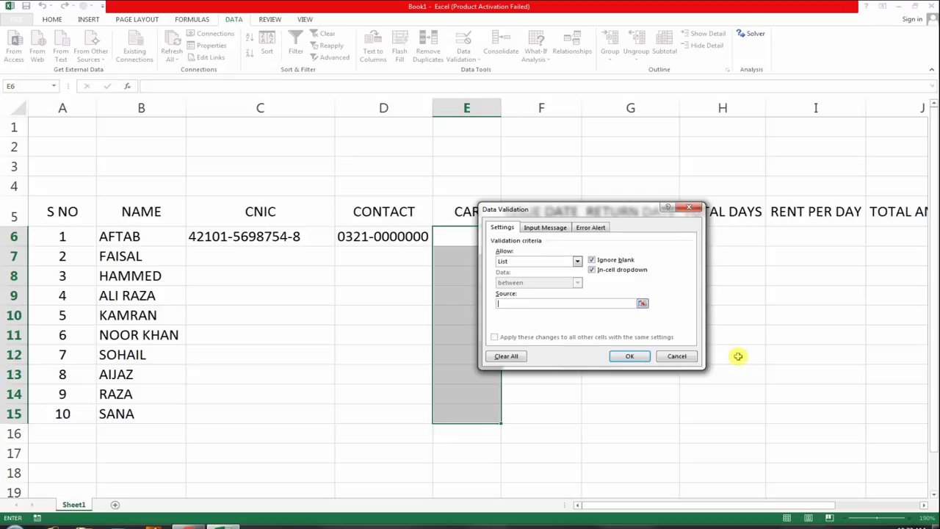
text(PRADO,HILEX,)
text(TO)
text(YOTA,)
text(S)
text(UZUKI)
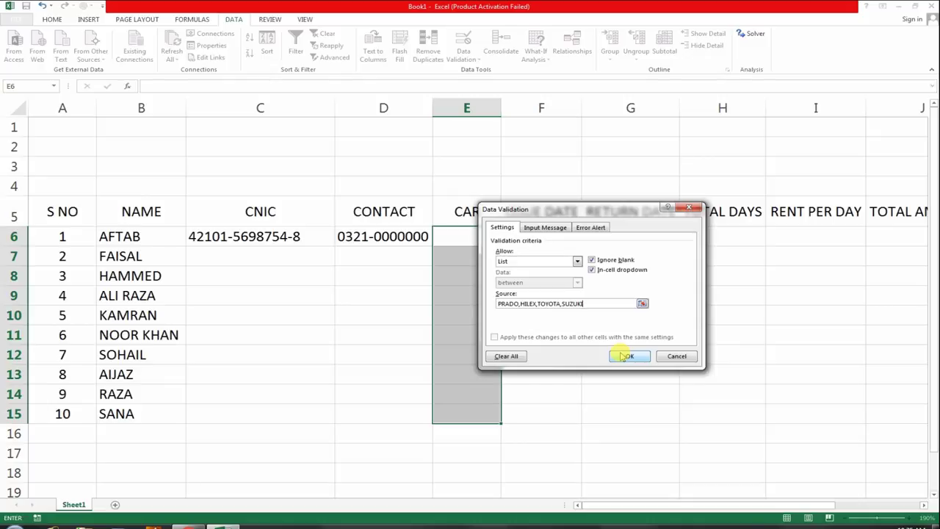
click(625, 356)
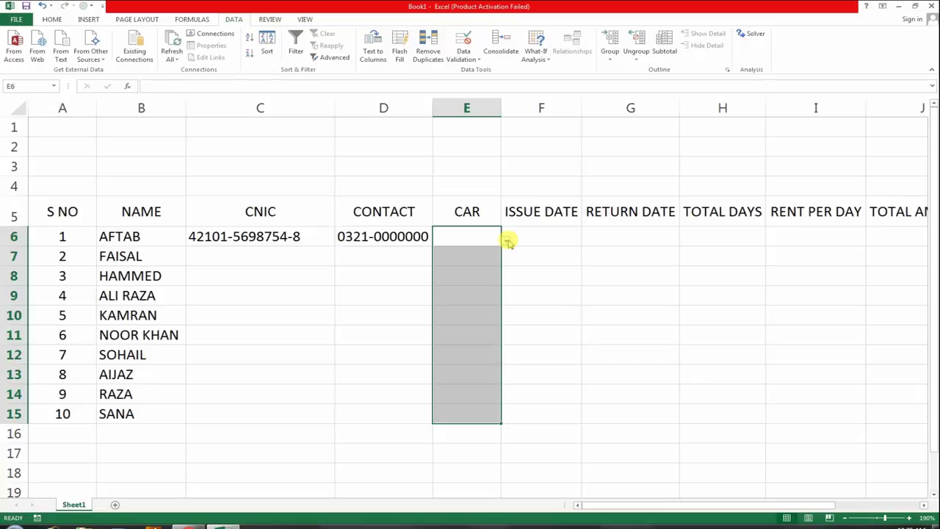
click(424, 262)
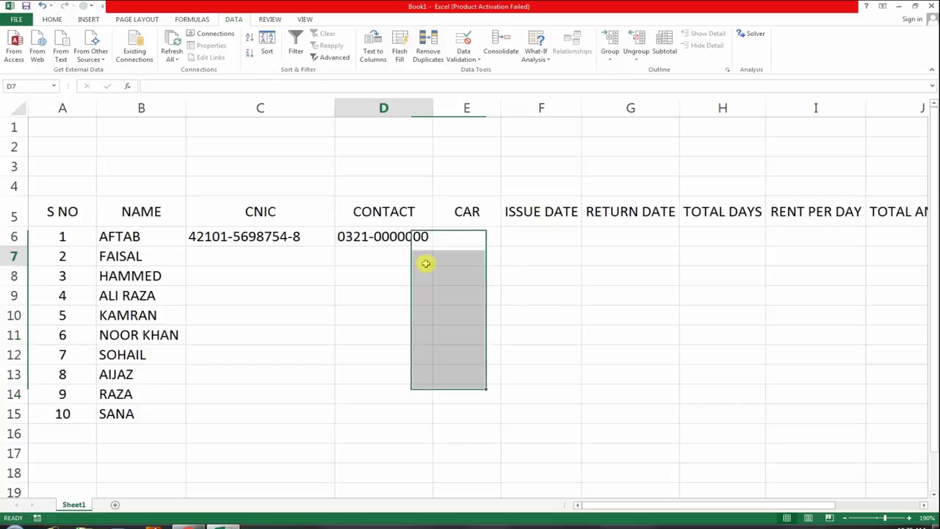
click(470, 250)
click(476, 274)
click(484, 298)
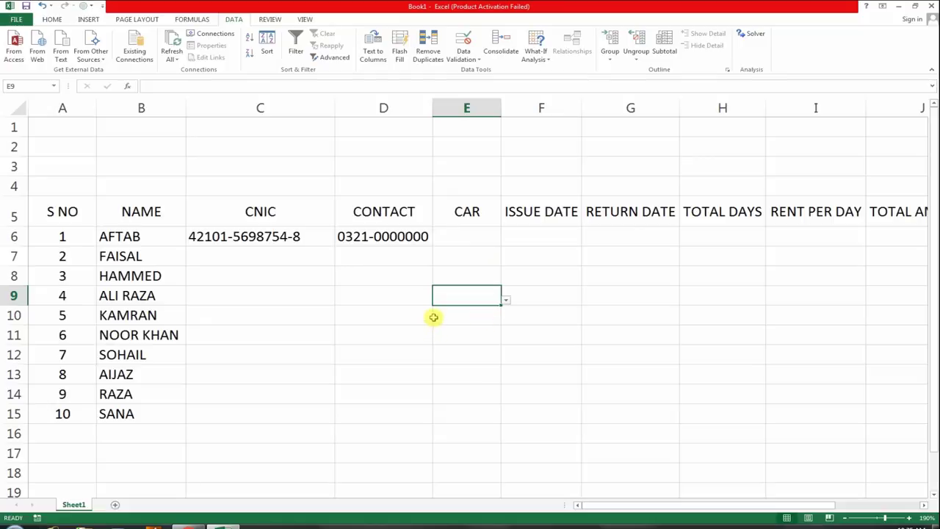
click(506, 299)
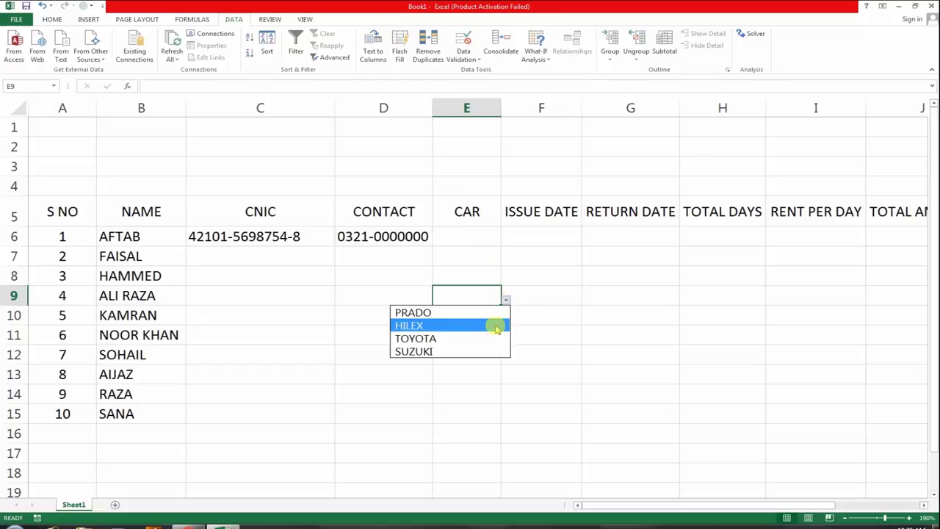
key(Escape)
click(483, 394)
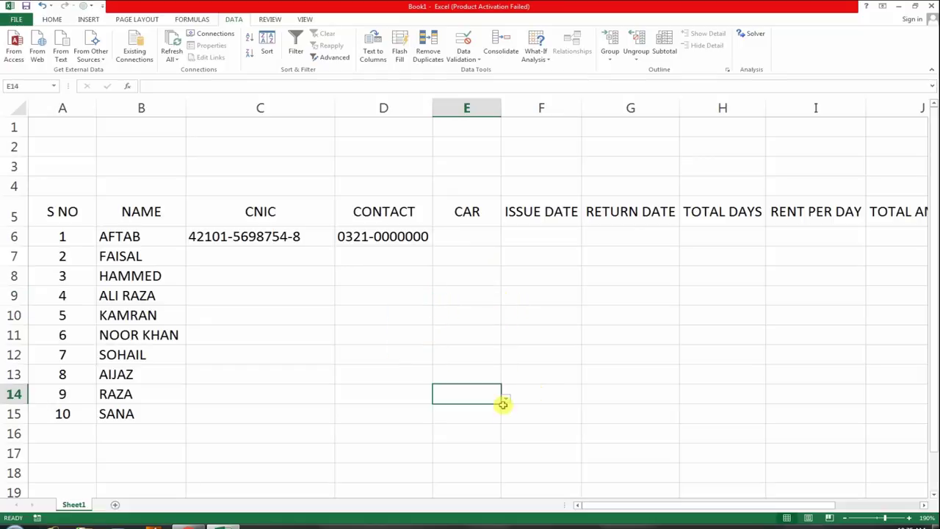
click(506, 398)
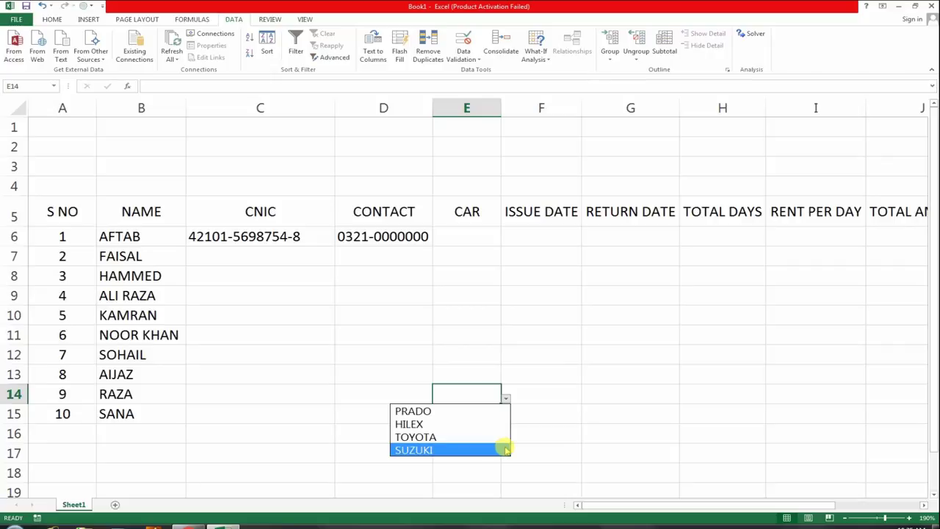
key(Escape)
click(497, 419)
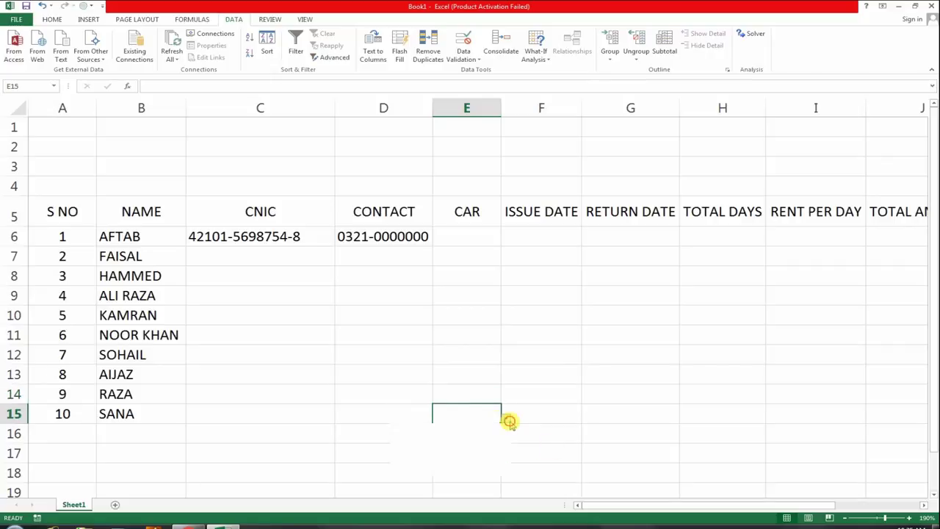
click(506, 418)
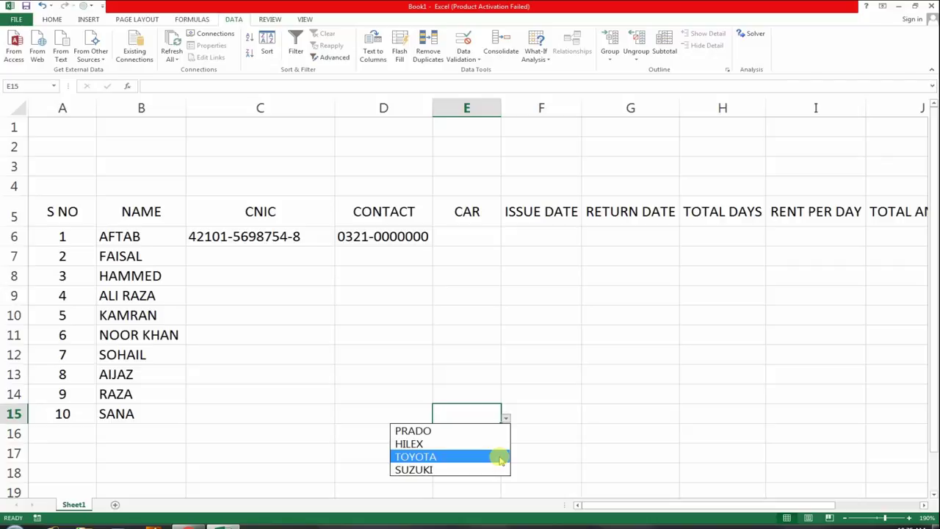
key(Escape)
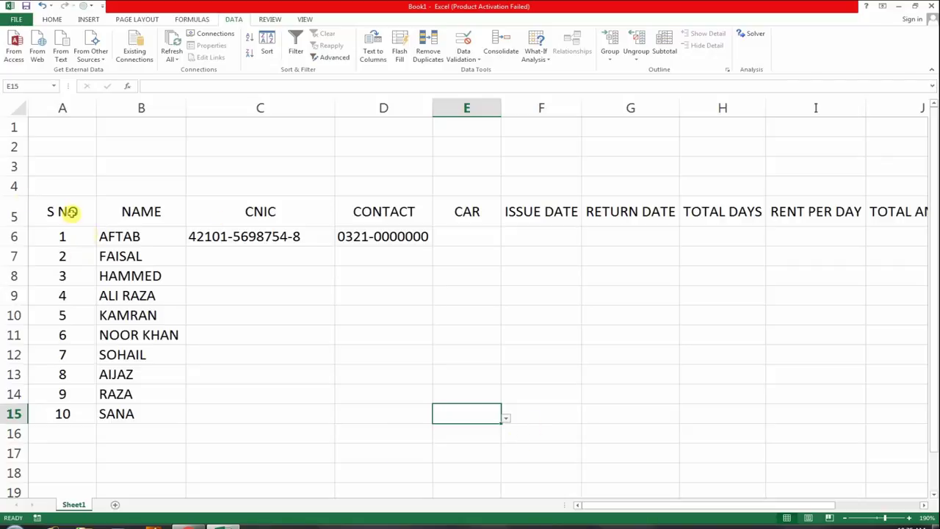
Apply All Borders from the HOME tab's Borders menu to the table range A5:L15
mouse_move(66, 211)
mouse_down()
mouse_move(573, 239)
mouse_move(794, 378)
mouse_move(748, 392)
mouse_move(744, 413)
mouse_up()
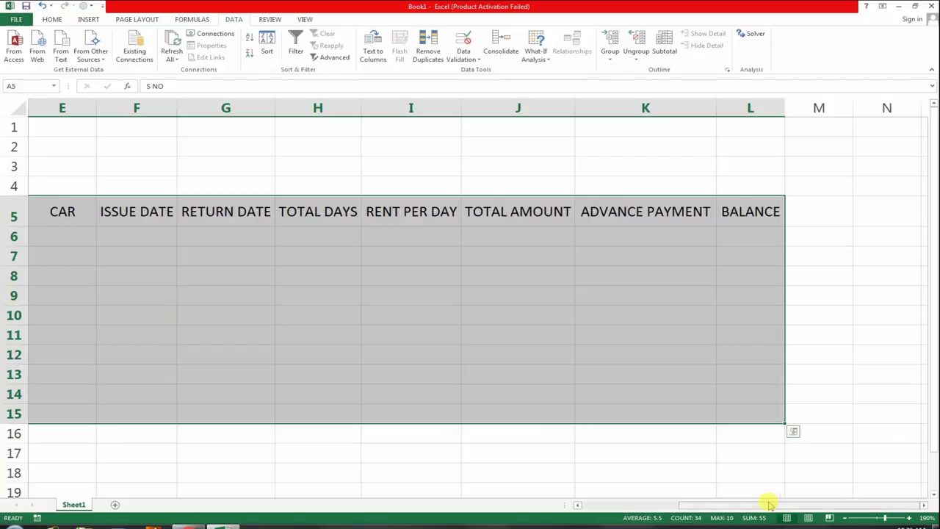
drag(769, 504, 608, 502)
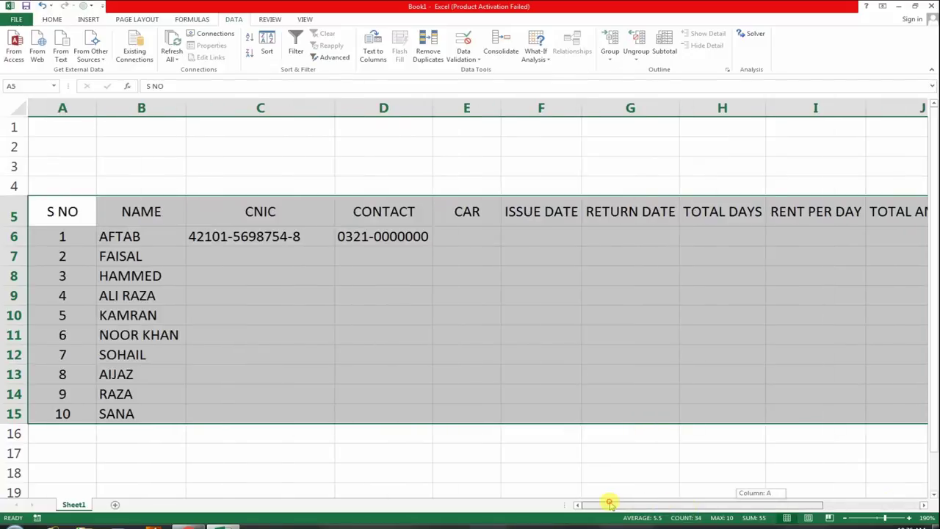
click(51, 20)
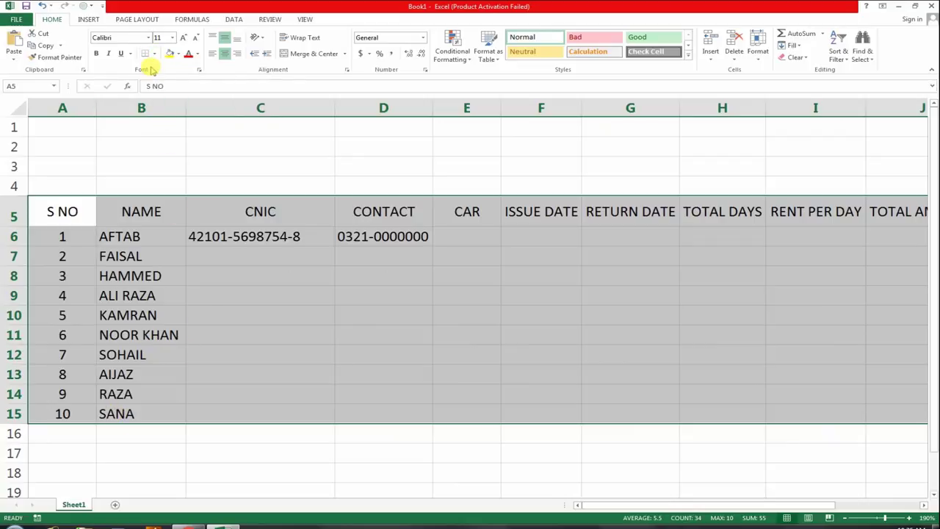
click(154, 53)
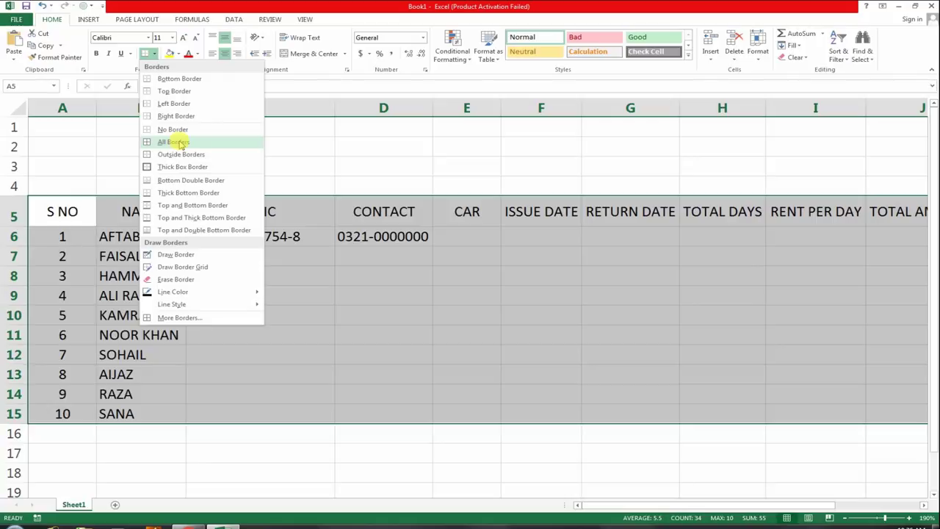
click(179, 143)
click(258, 282)
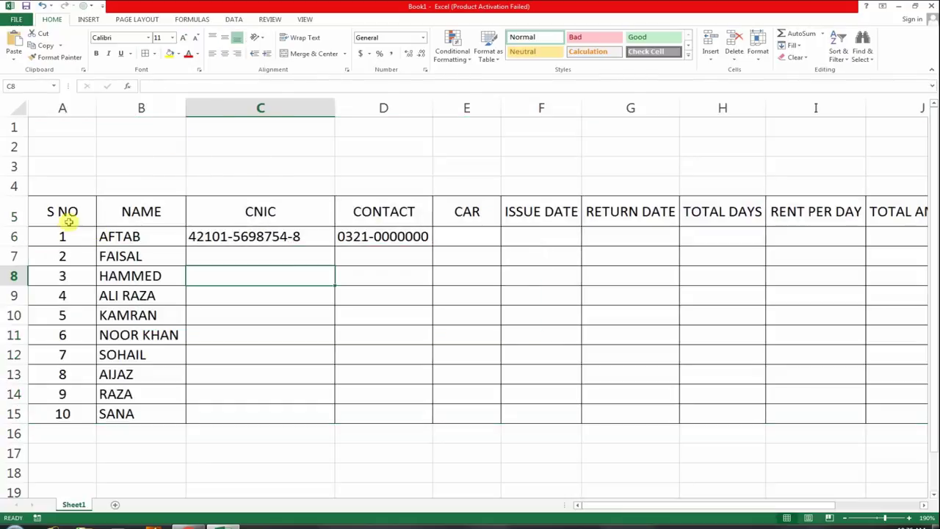
click(68, 219)
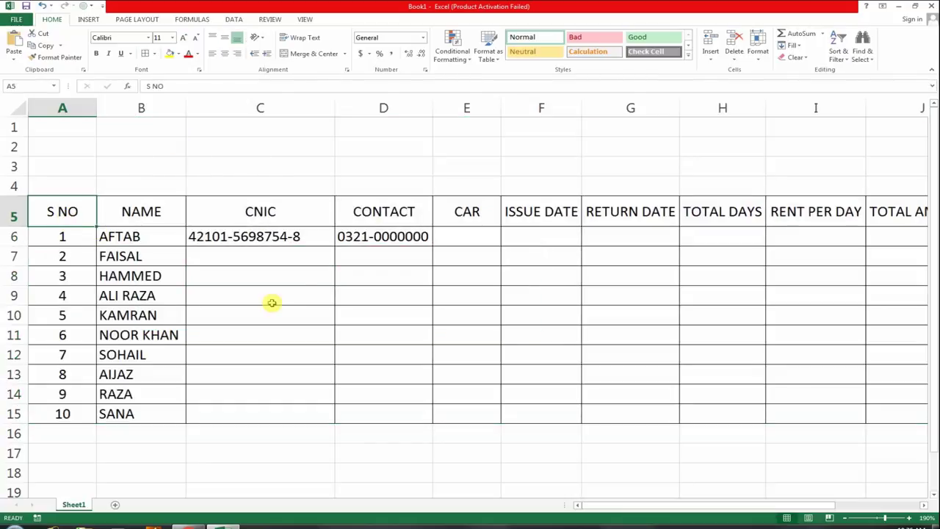
Choose PRADO from the dropdown as the first record's car in E6
click(476, 230)
click(506, 243)
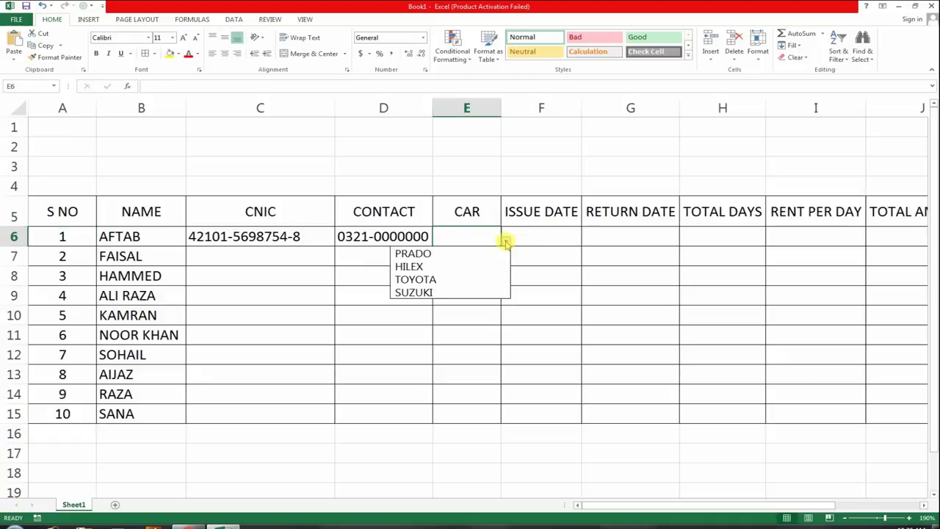
click(464, 254)
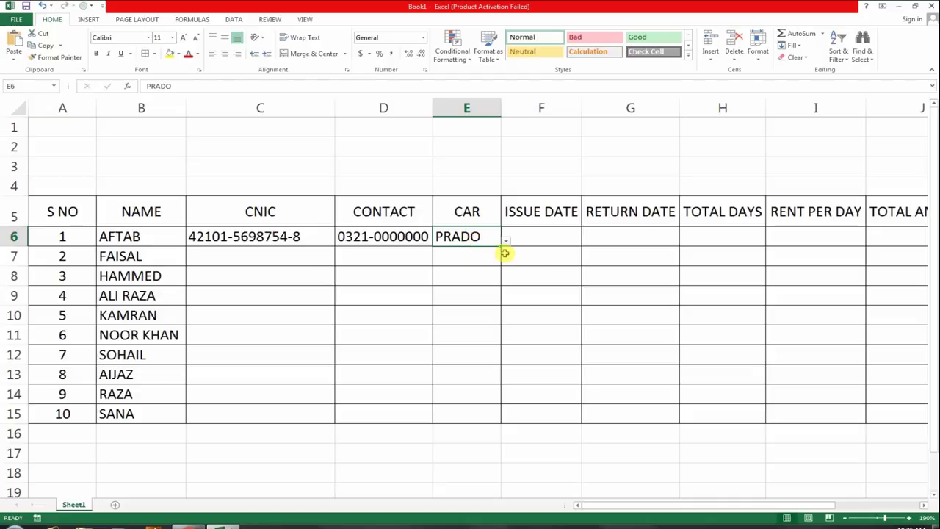
Enter issue date 1-Mar-18 in F6 and return date 5-Mar-18 in G6
click(524, 242)
text(1-)
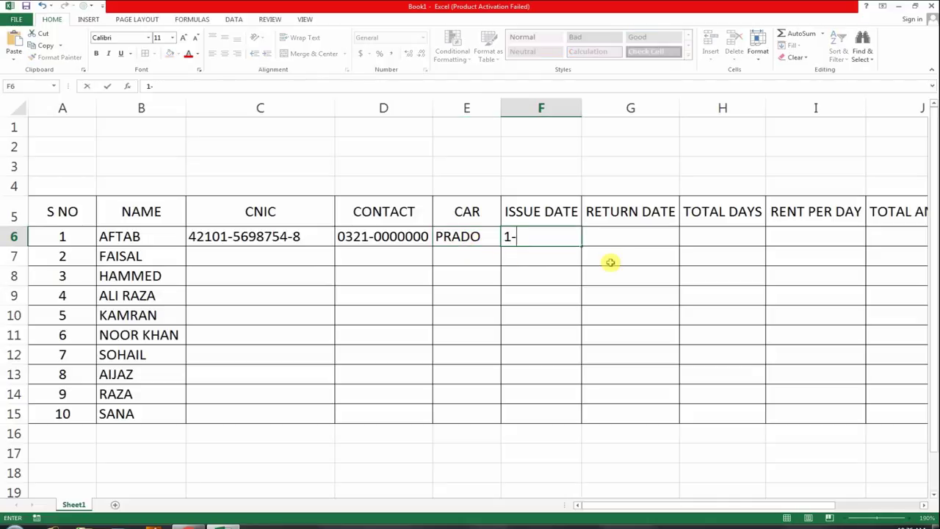
text(MAR-18)
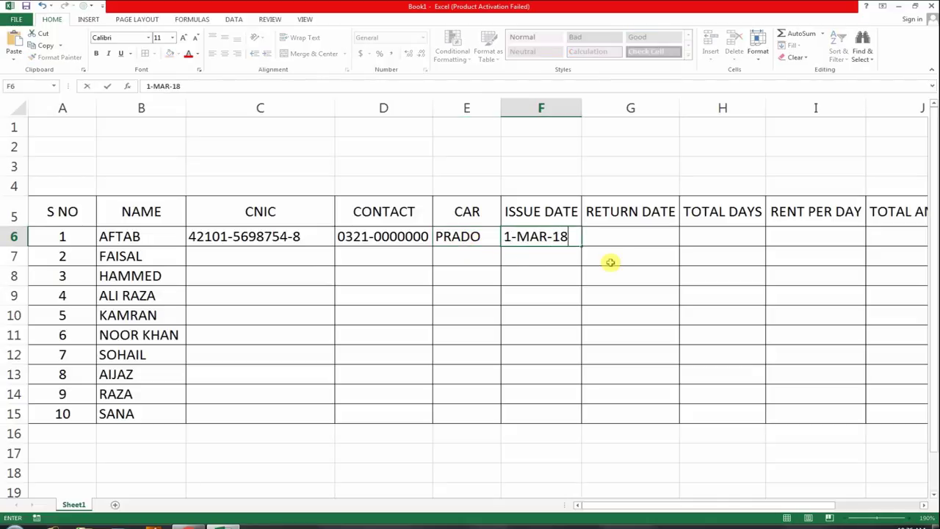
key(Tab)
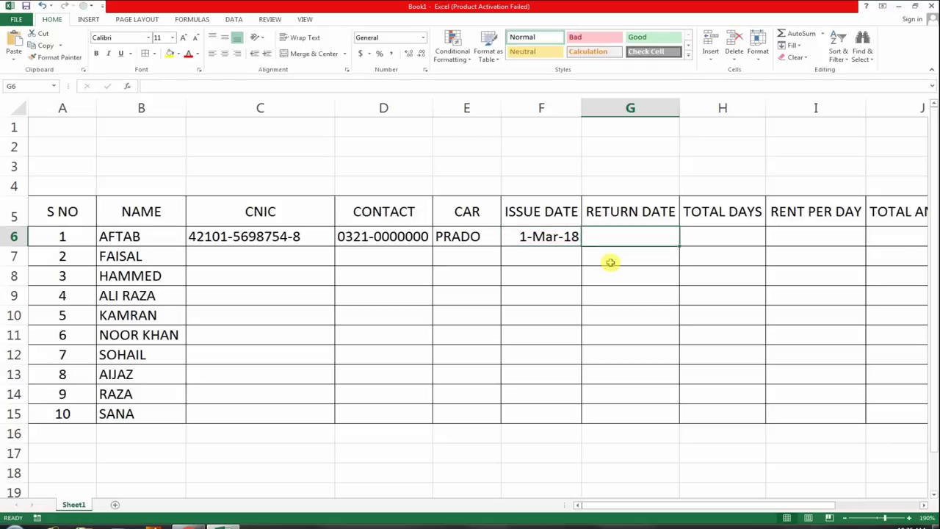
text(1-)
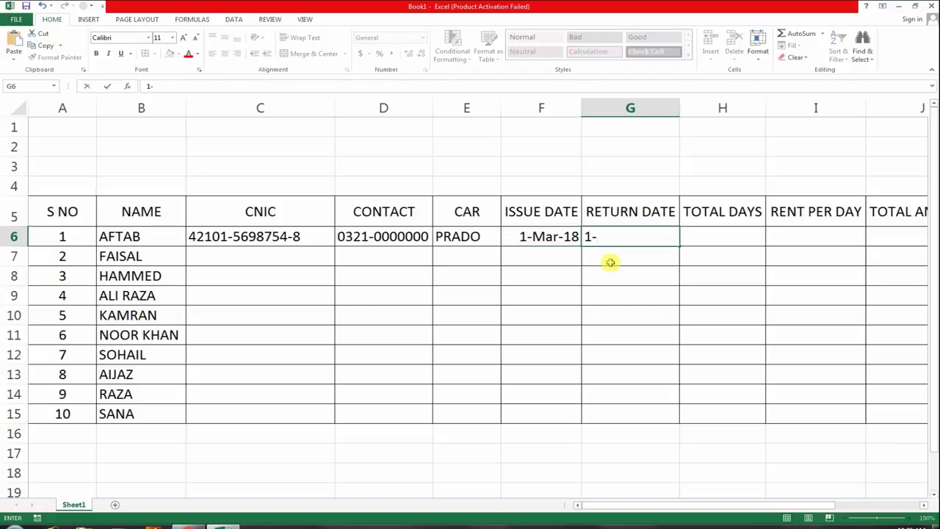
key(BackSpace)
key(BackSpace)
text(5-MAR)
text(-18)
key(Return)
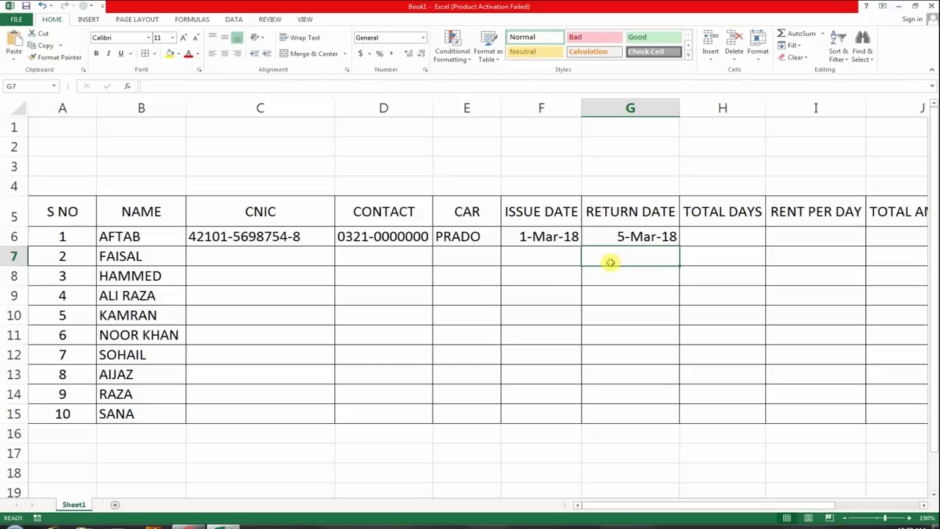
Enter =G6-F6 in H6 so the first record's total days shows 4
key(Up)
key(Right)
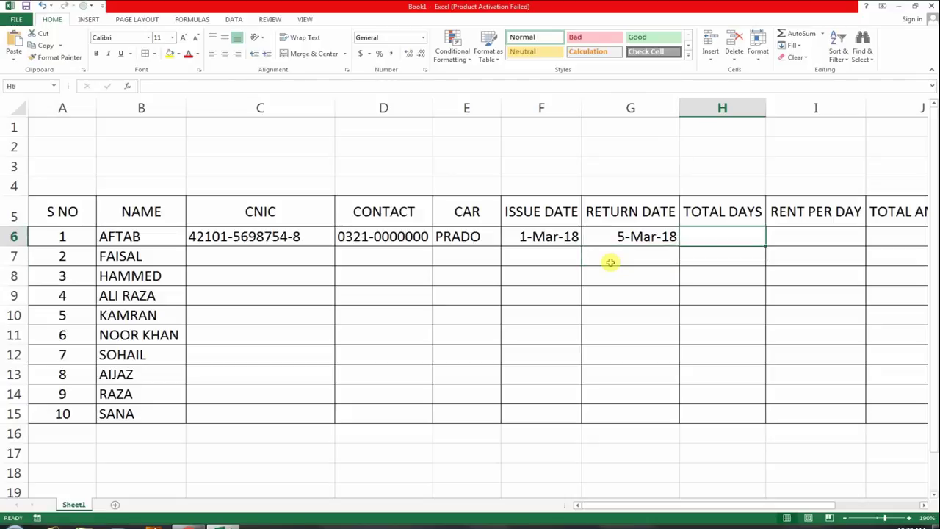
text(=)
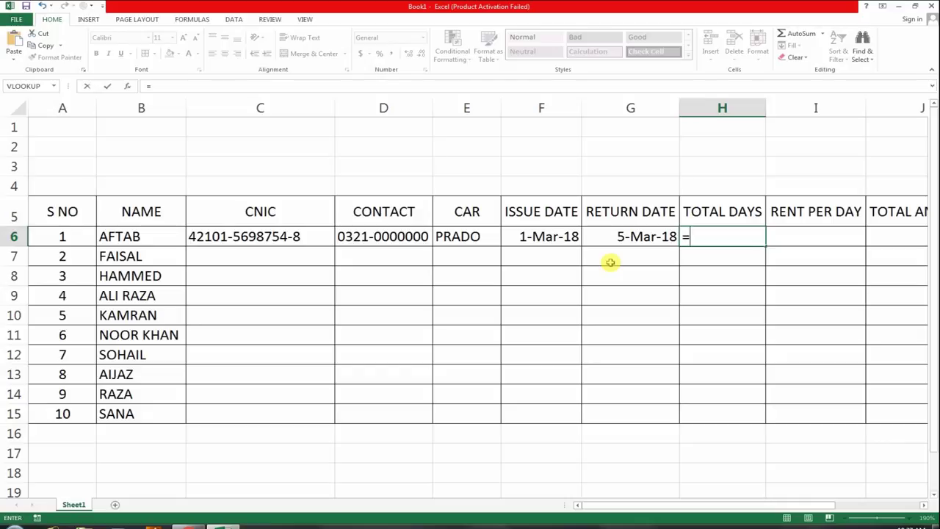
key(Left)
text(-)
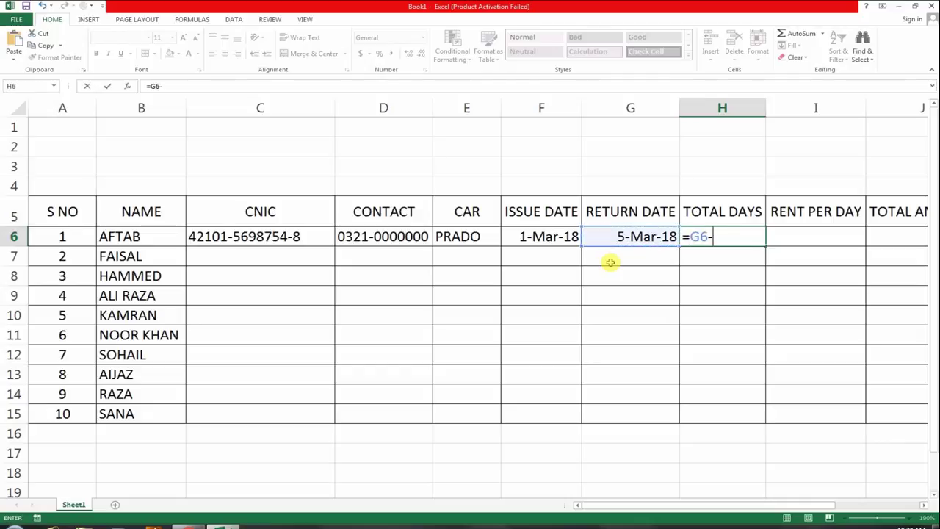
key(Left)
key(Left)
key(Return)
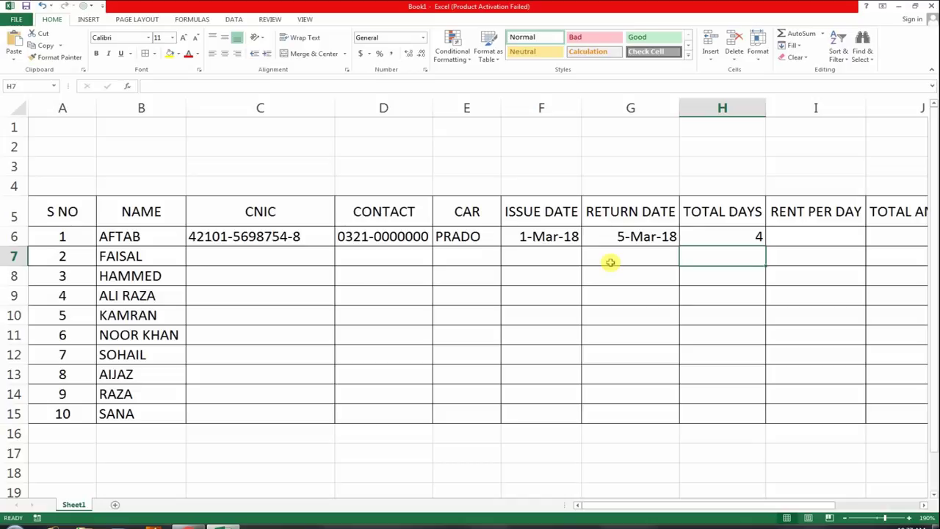
key(Up)
key(Right)
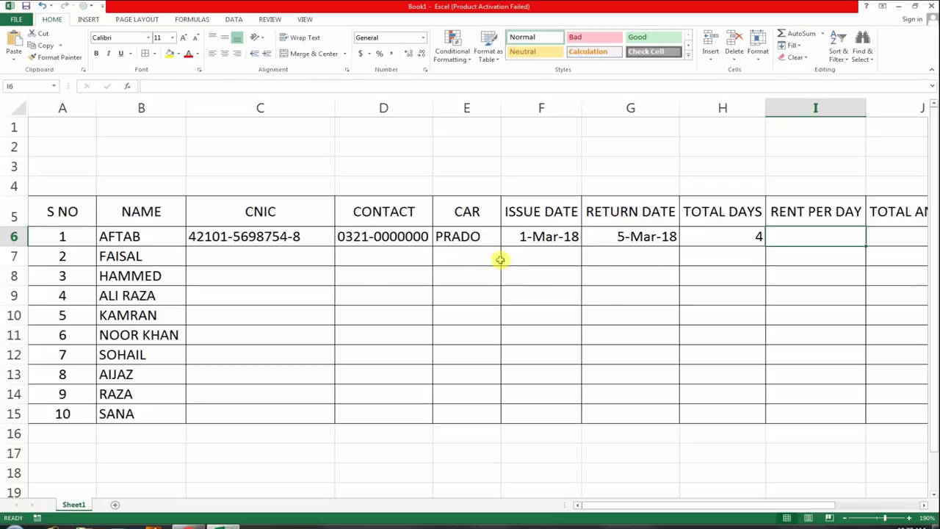
Check E6's car list, leaving the car unchanged as PRADO
click(475, 236)
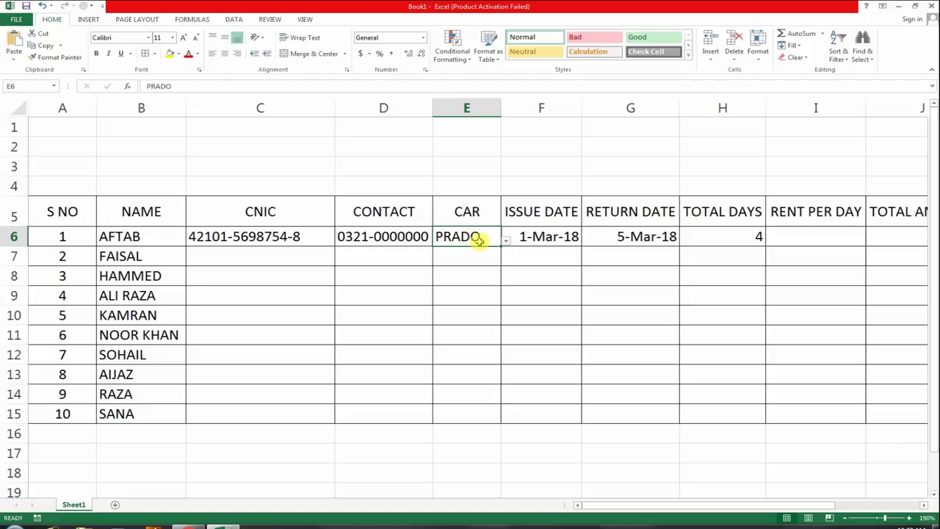
click(507, 241)
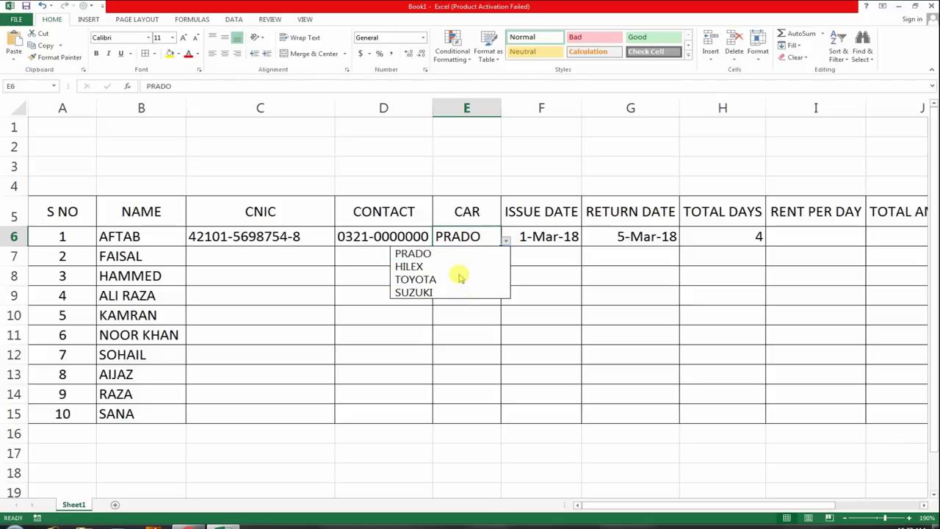
click(806, 235)
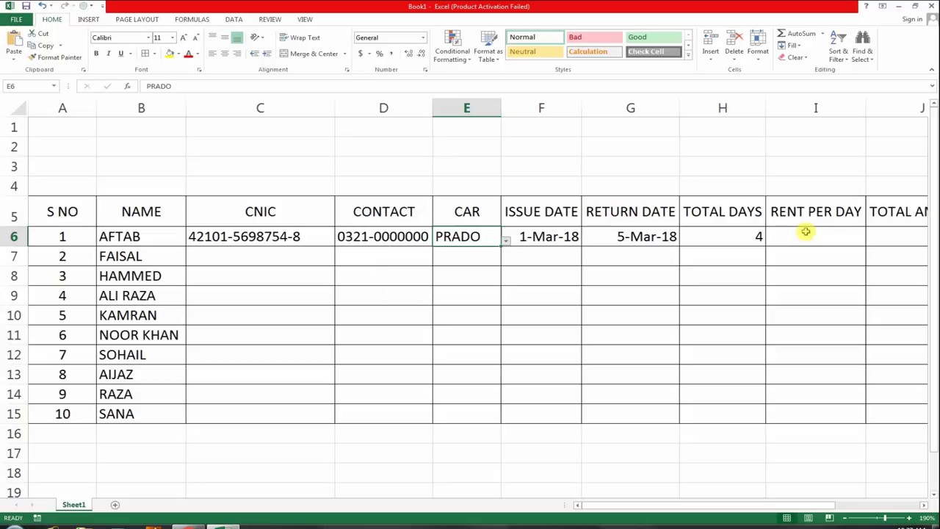
Start I6's rent formula as =IF(E6="PRADO","15000", for the first condition
click(808, 235)
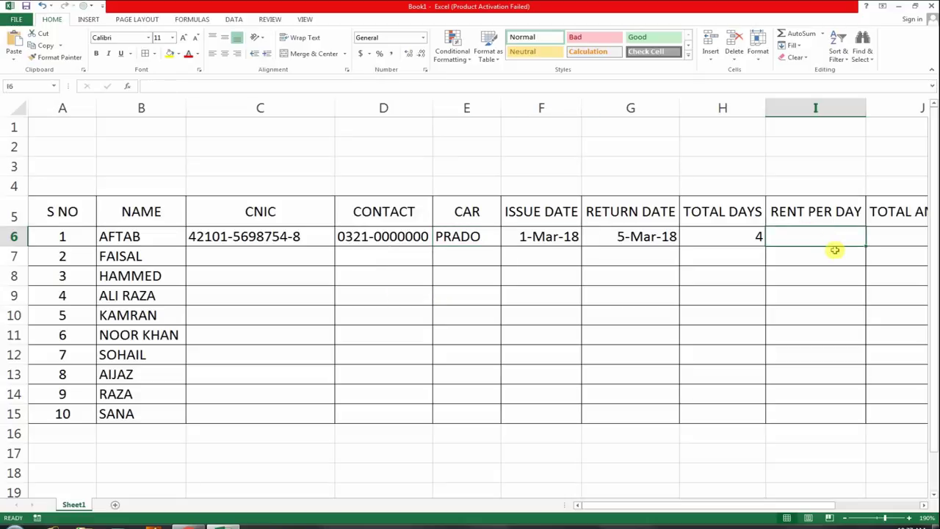
text(=IF()
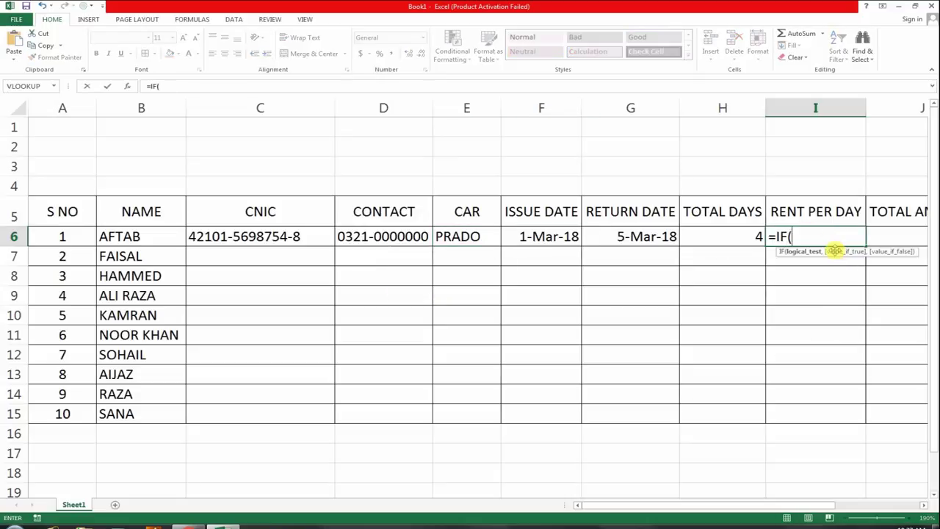
key(Left)
key(Left)
key(Left)
key(Left)
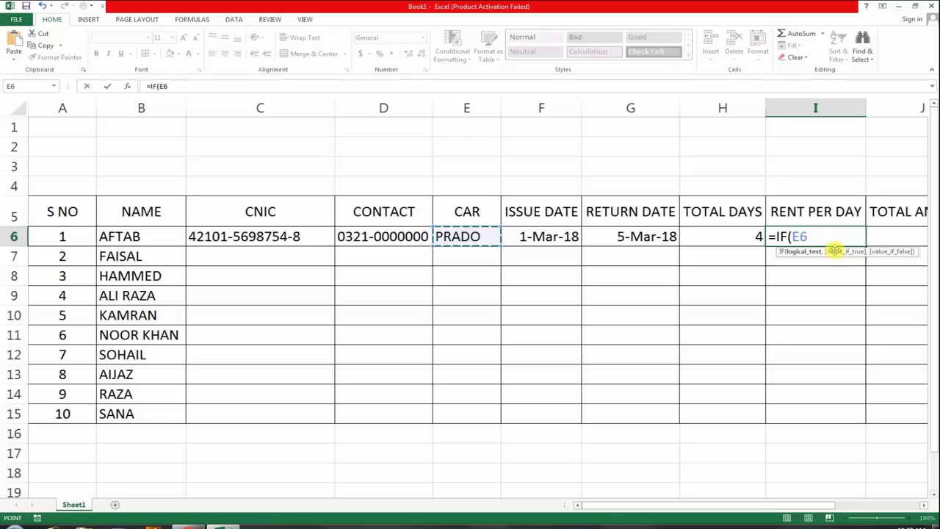
text(=)
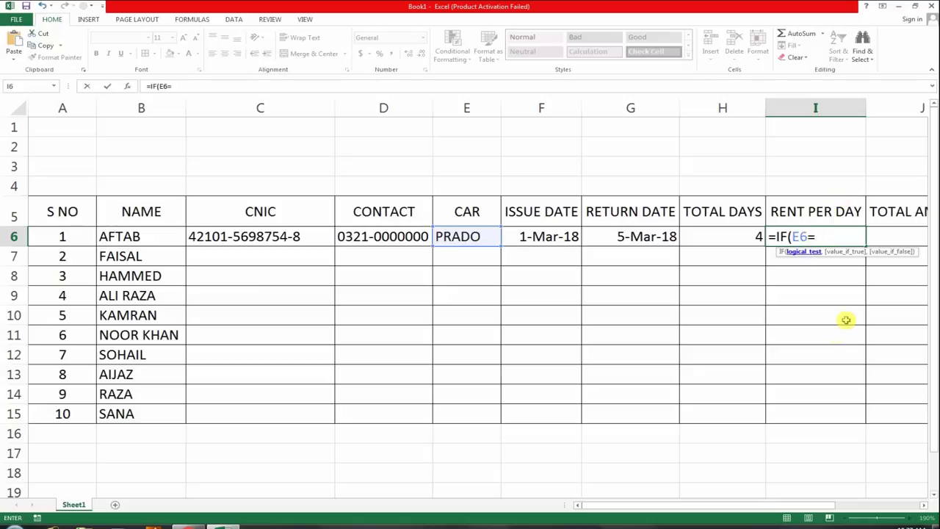
text("P)
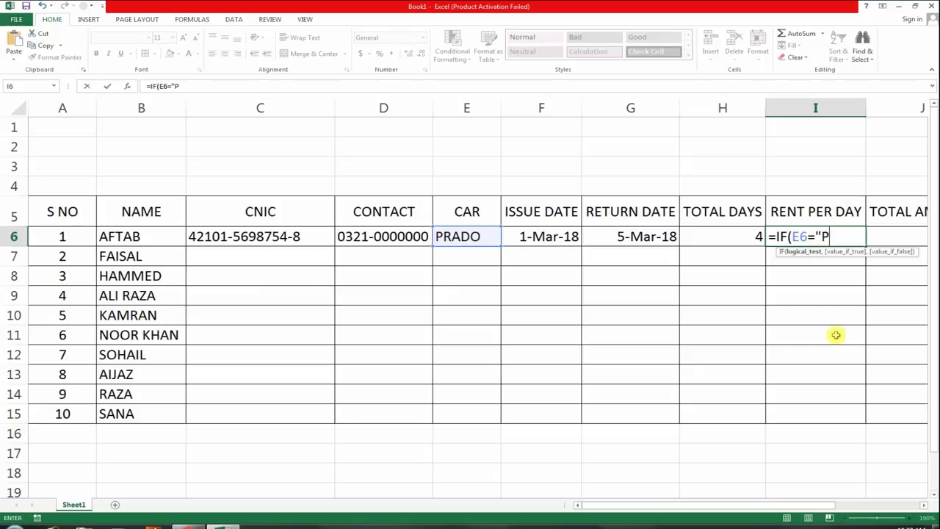
text(RAD)
text(O",)
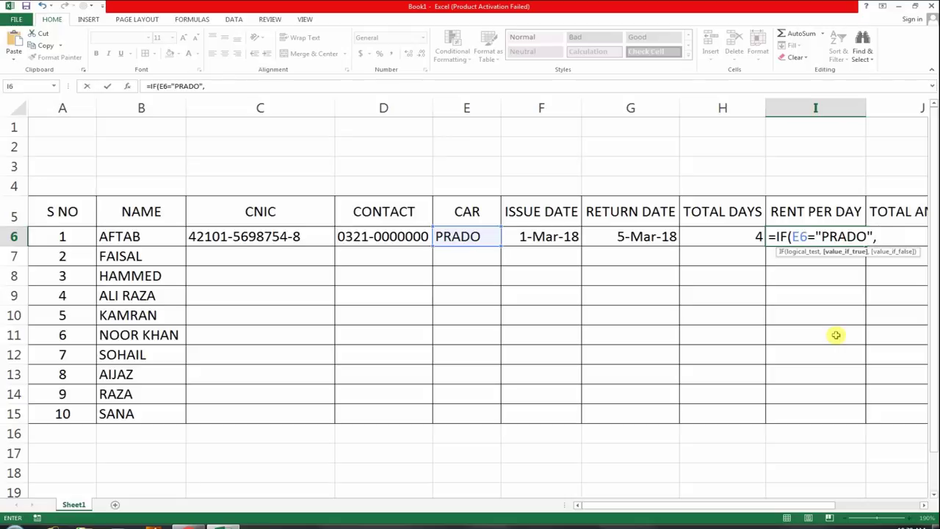
text(500)
key(BackSpace)
key(BackSpace)
key(BackSpace)
text(1)
text(5000)
key(BackSpace)
key(BackSpace)
key(BackSpace)
key(BackSpace)
text("150)
text(00",)
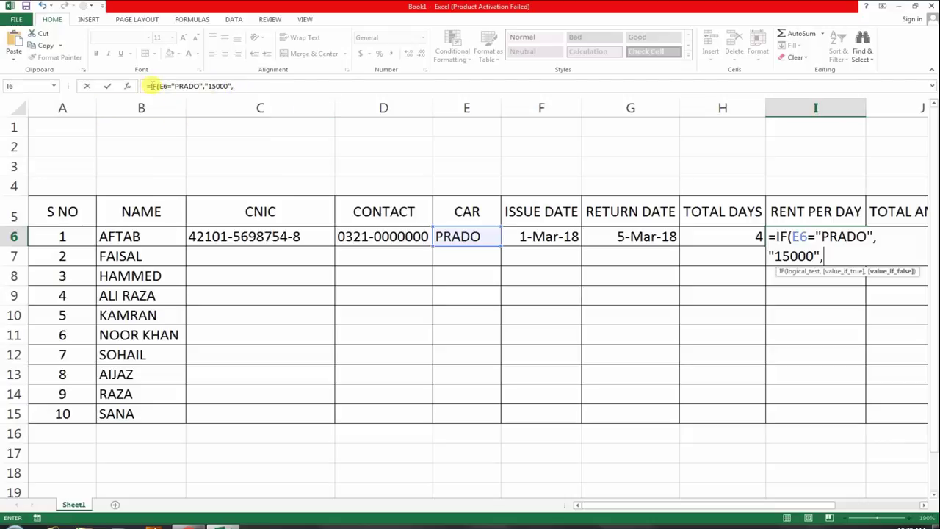
Add a nested IF branch for HILEX to the I6 rent formula
click(151, 86)
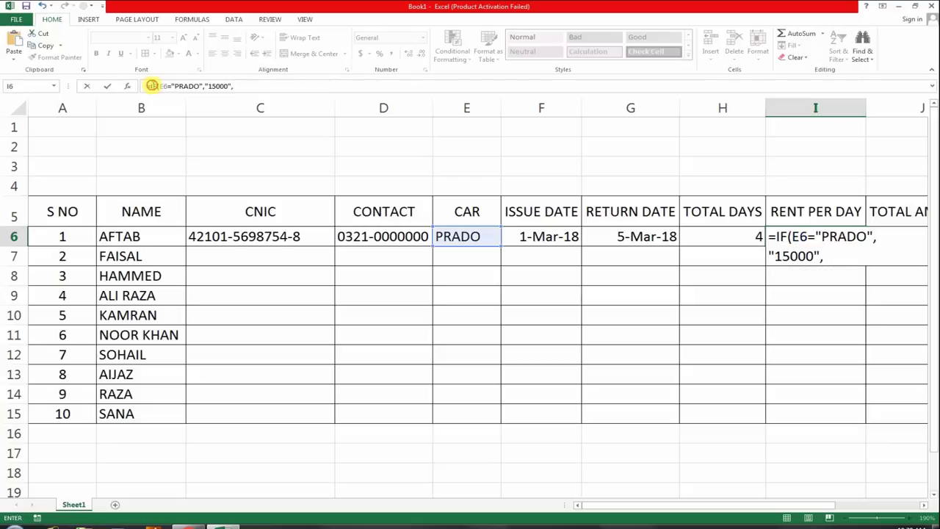
drag(151, 86, 230, 86)
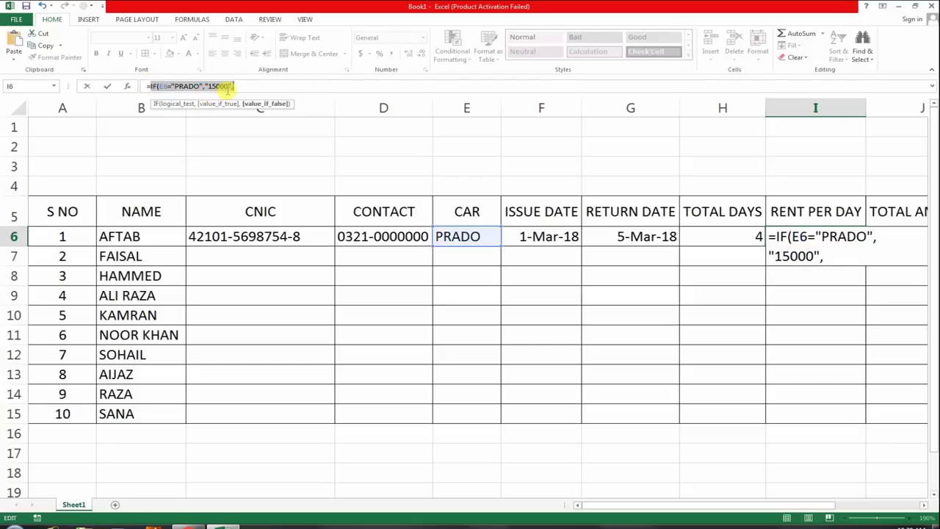
click(236, 86)
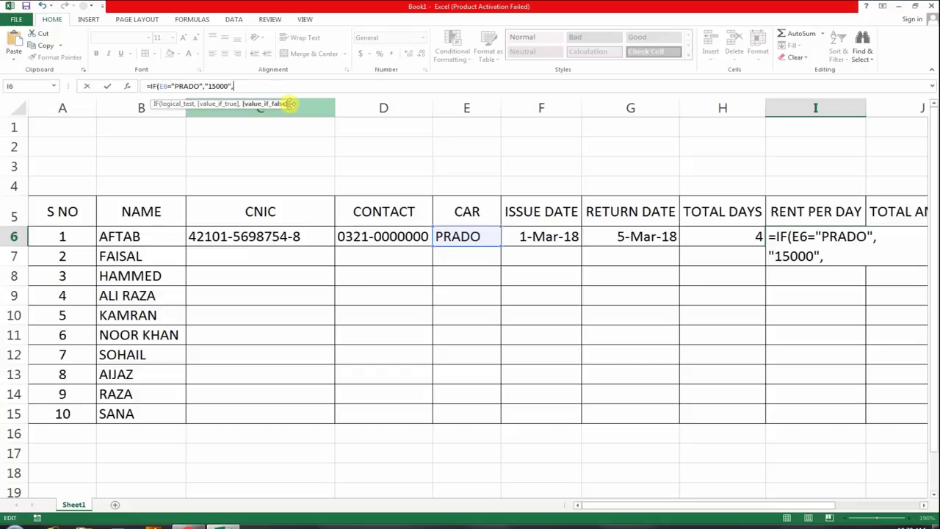
text(IF)
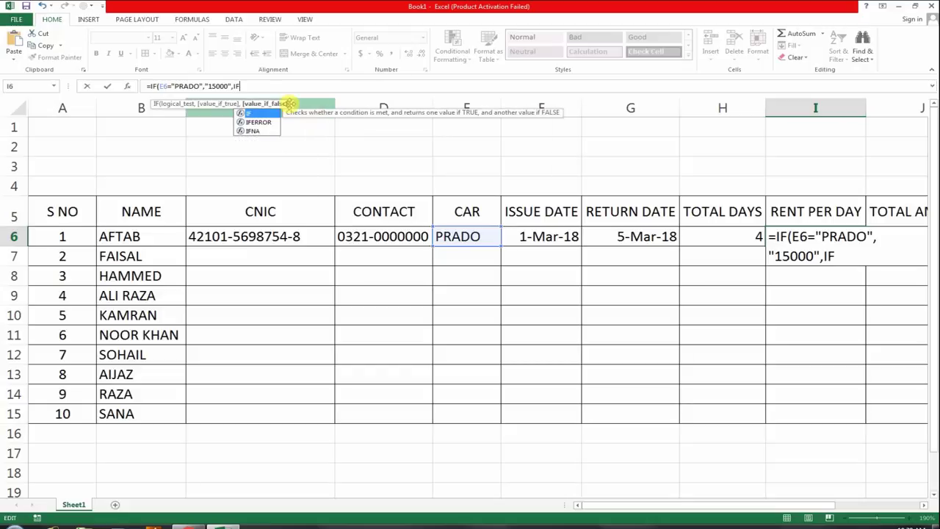
text(()
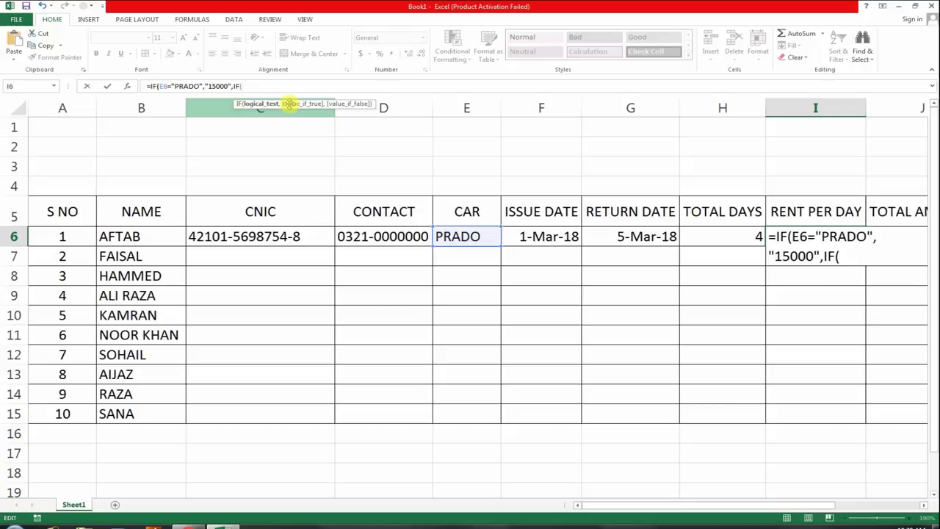
click(452, 236)
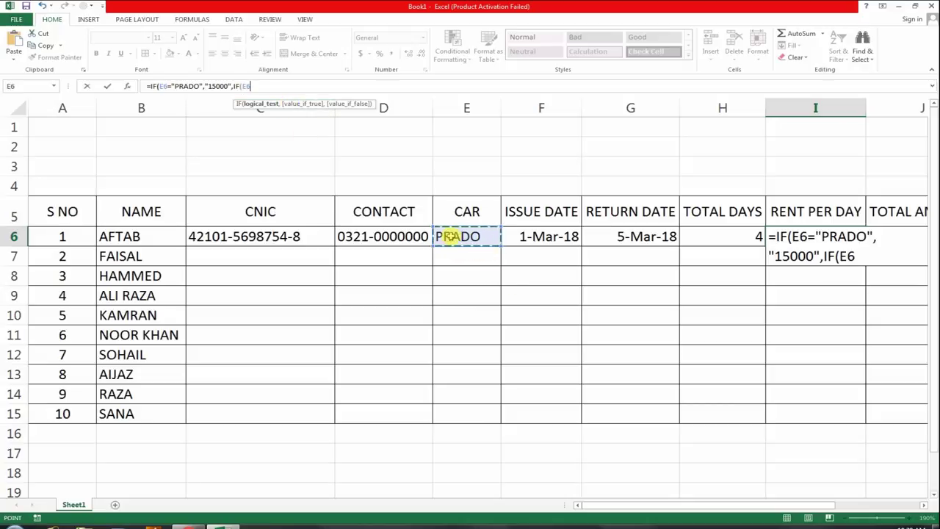
text(=")
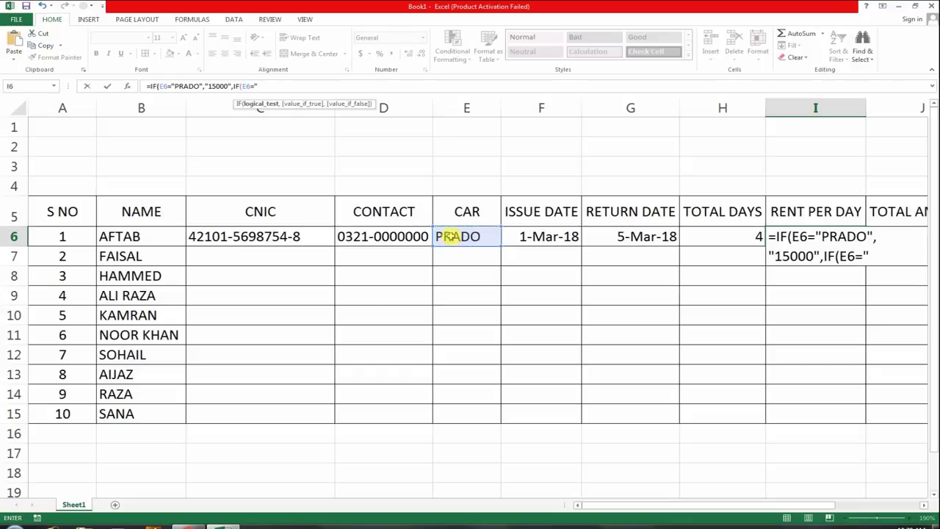
text(HILEX)
text(",)
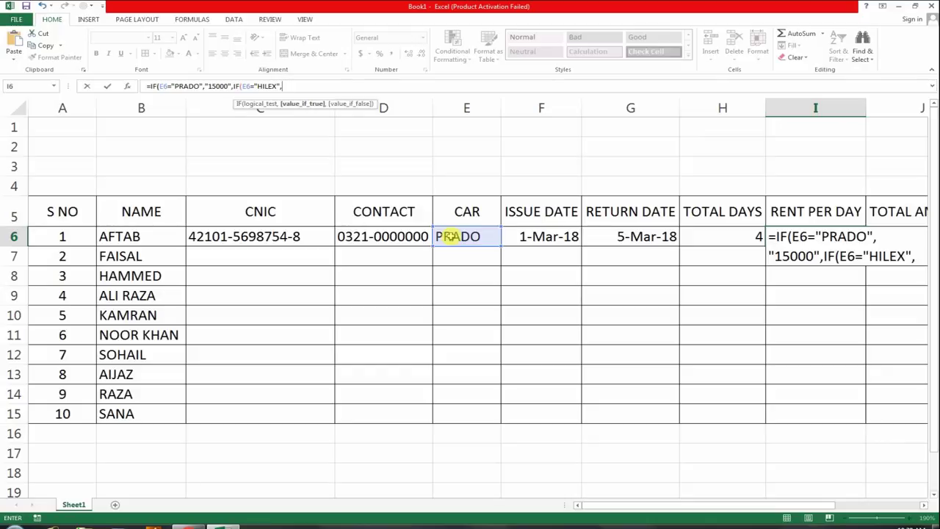
text(1000)
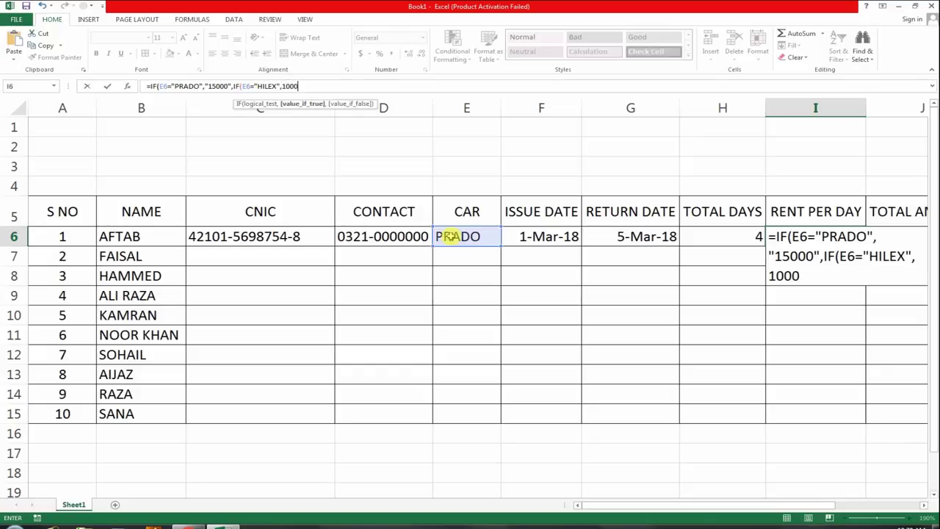
text(0)
click(281, 86)
text("15000)
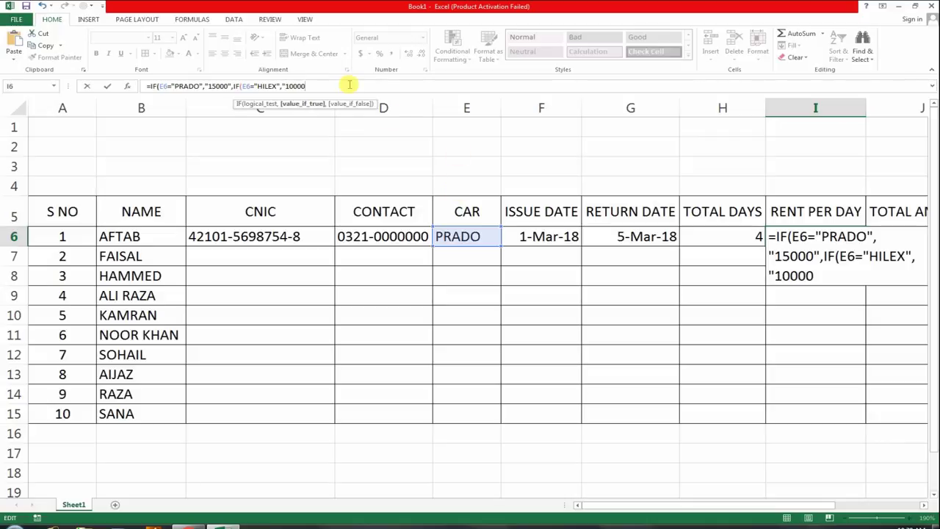
text(",)
text(IF()
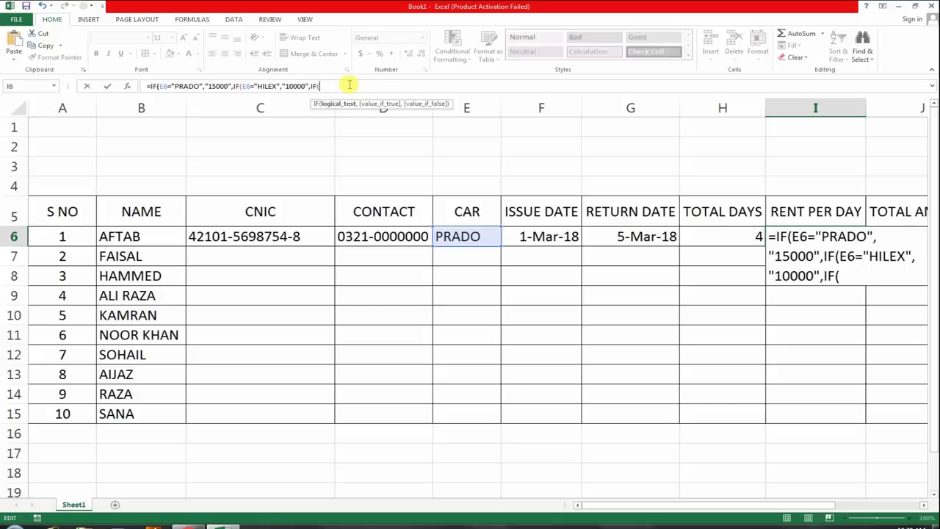
Add TOYOTA "6000" and SUZUKI "4000" branches, close the brackets and enter the formula
click(479, 237)
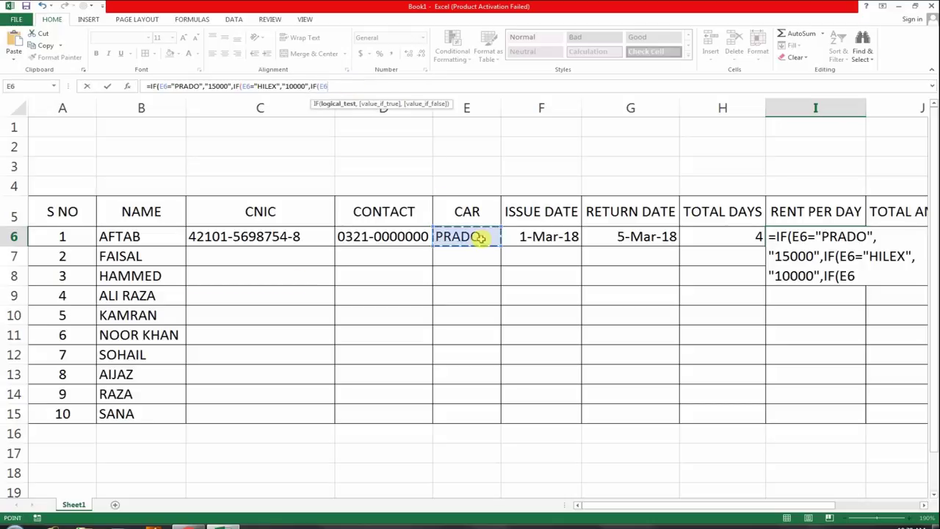
text(=)
text(")
text(TOYOTA)
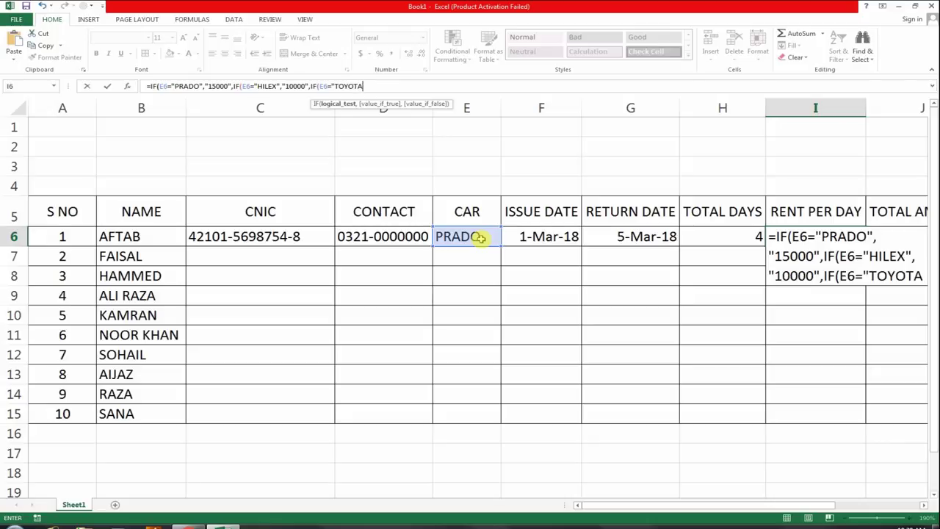
text(",)
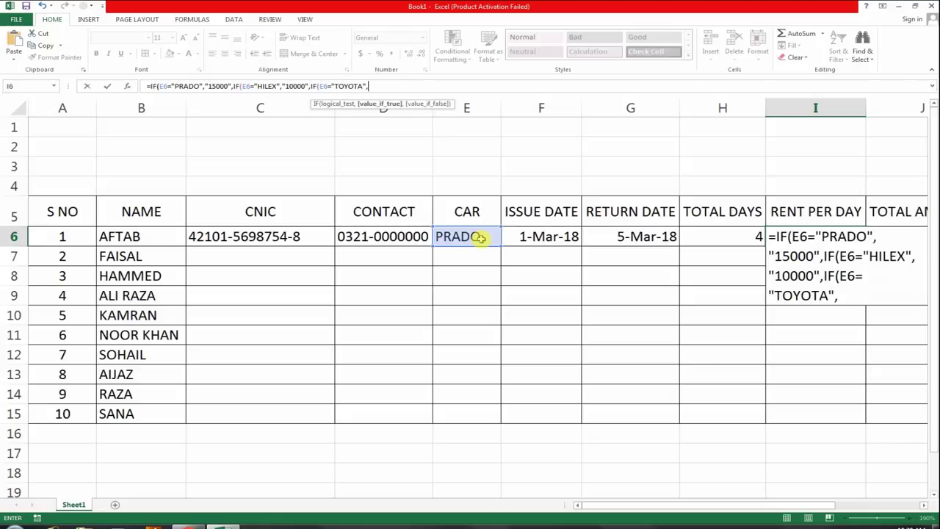
text(")
text(600)
text(0)
text(",IF)
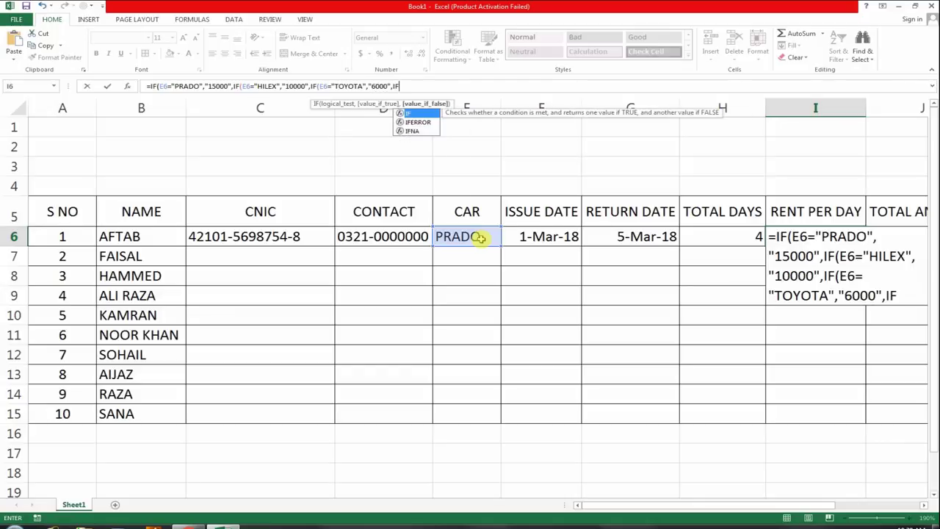
text(()
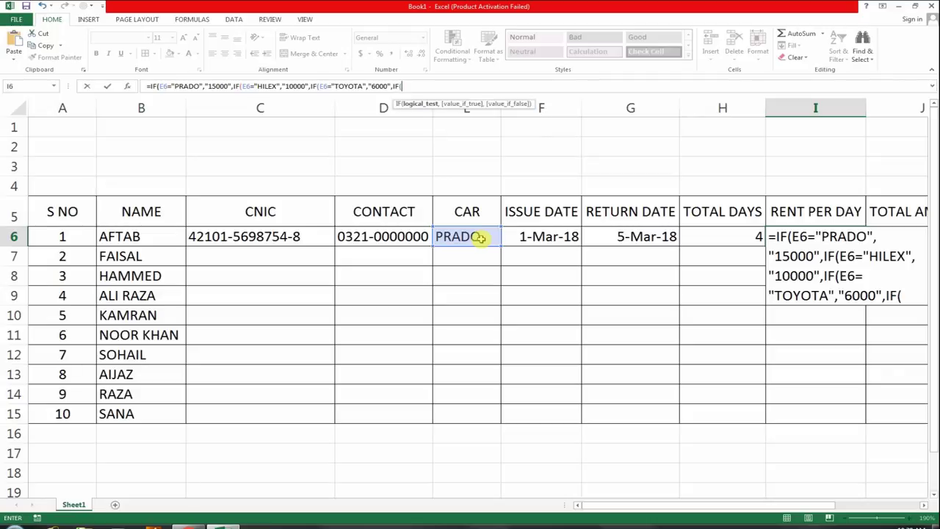
click(474, 236)
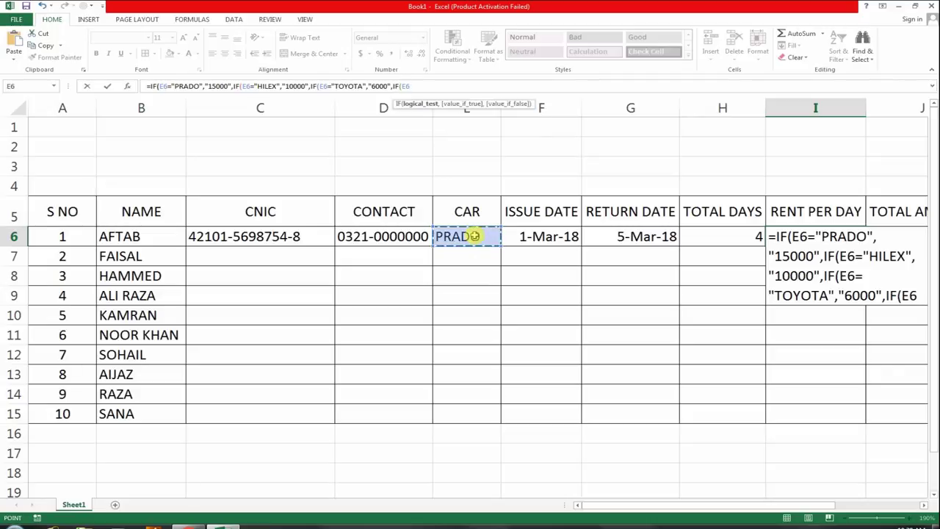
text(=")
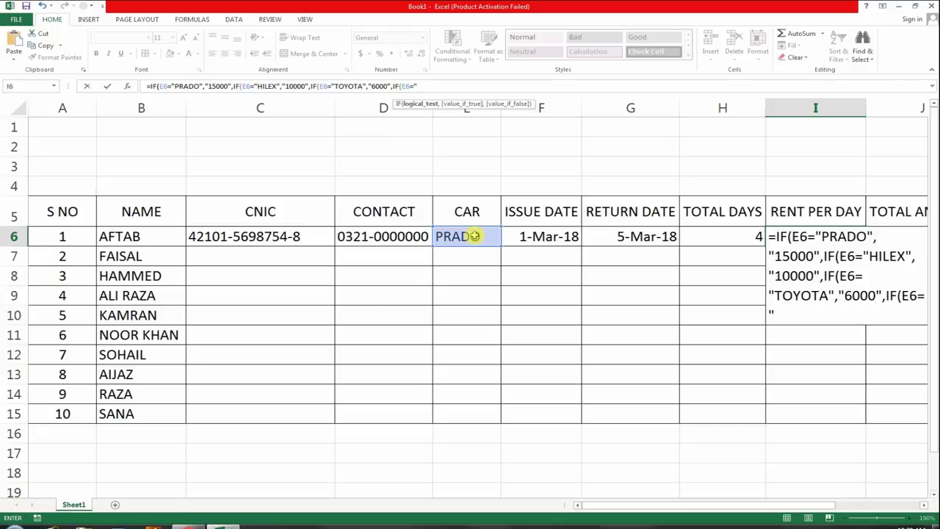
text(SUZUK)
text(I",)
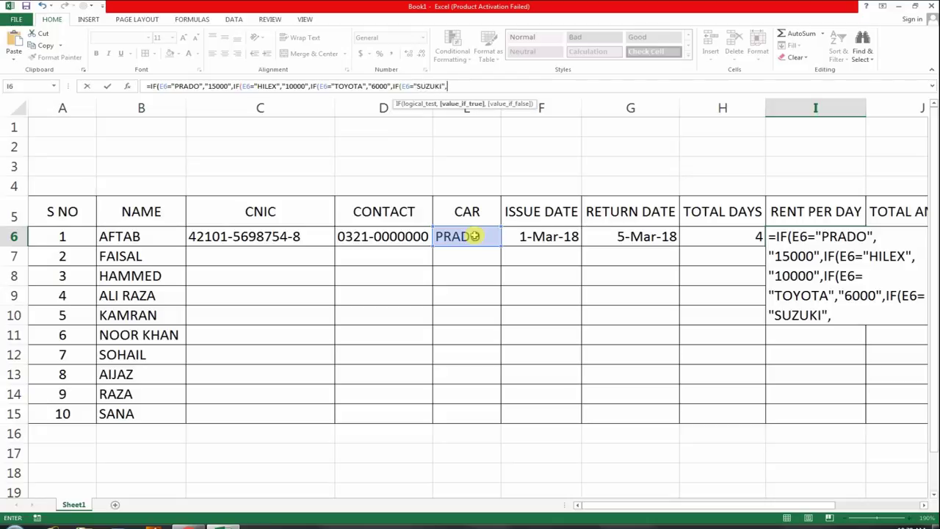
text(")
text(4000)
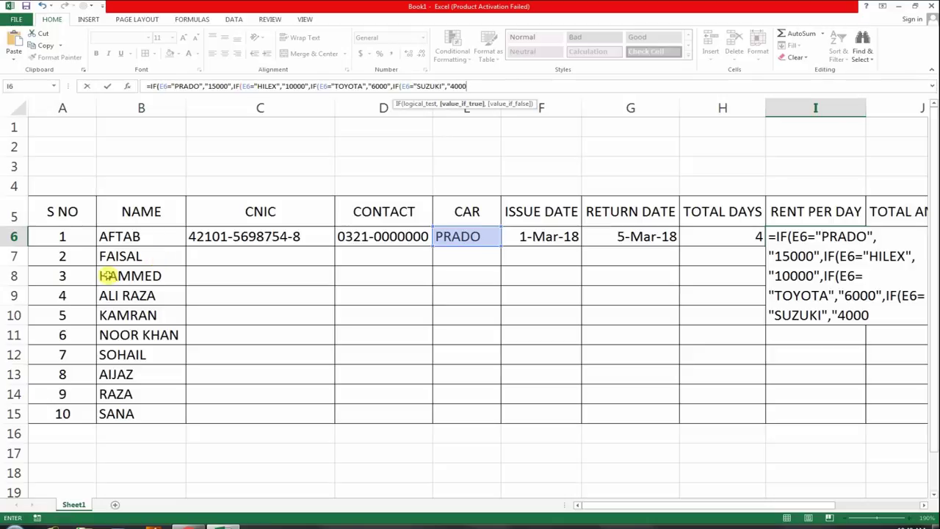
key(F2)
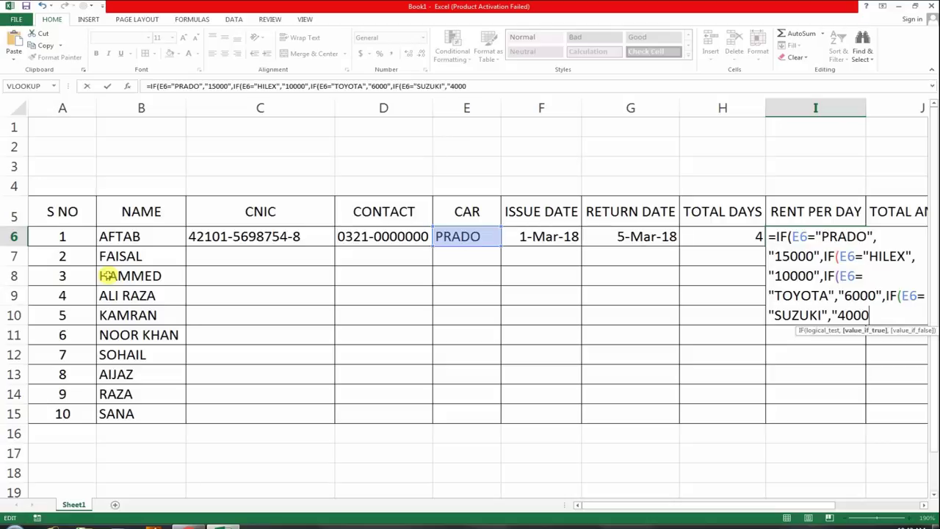
text(")
text())
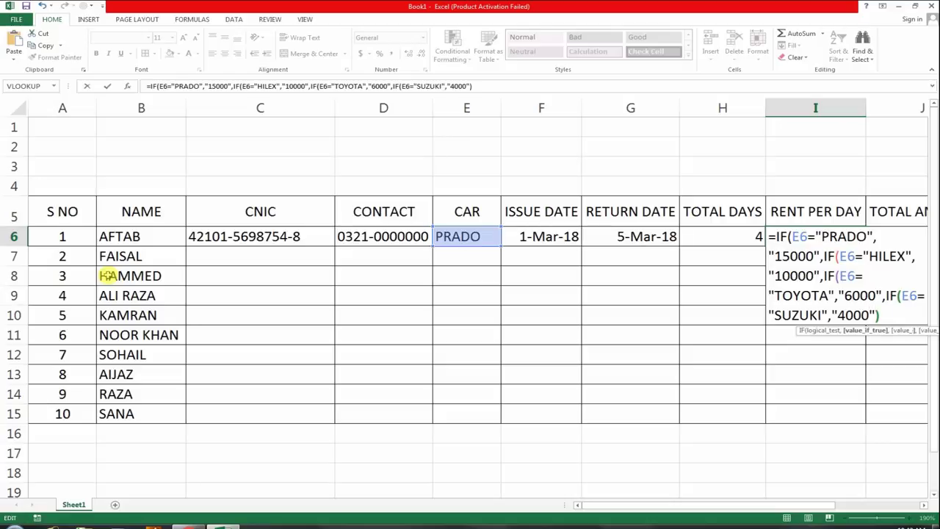
text()))))
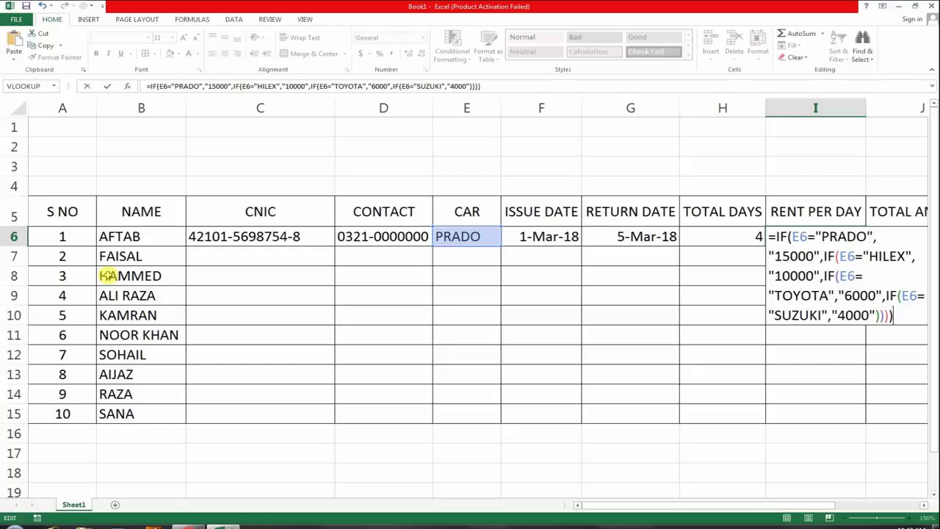
key(Return)
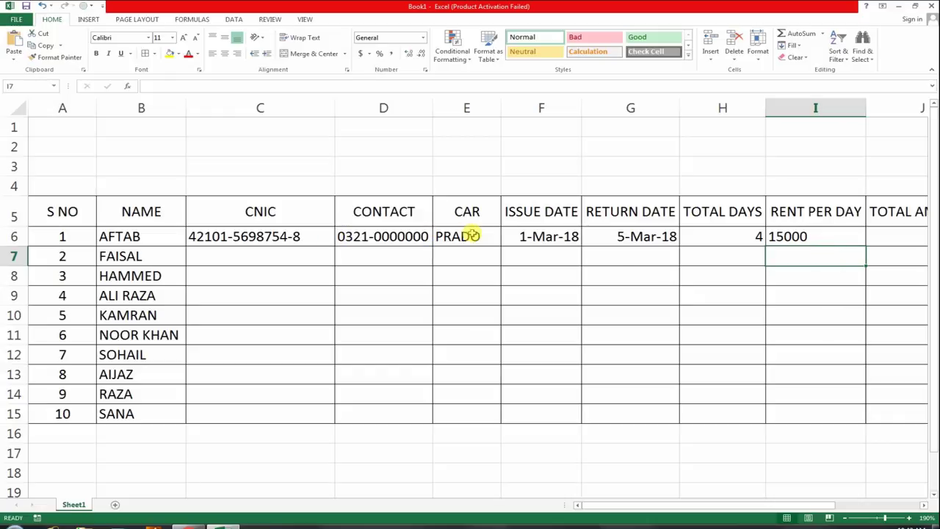
Review the I6 rent formula, then choose HILEX in E6 so rent shows 10000
click(835, 233)
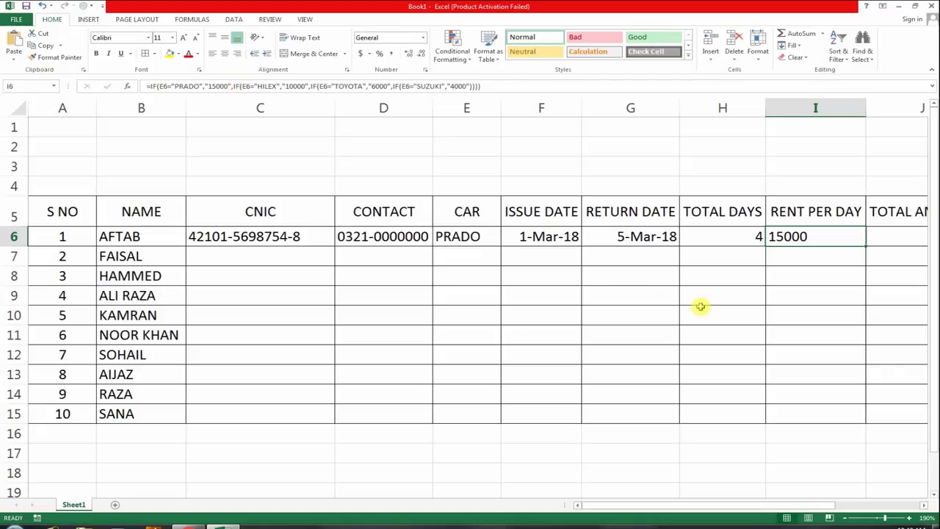
click(460, 235)
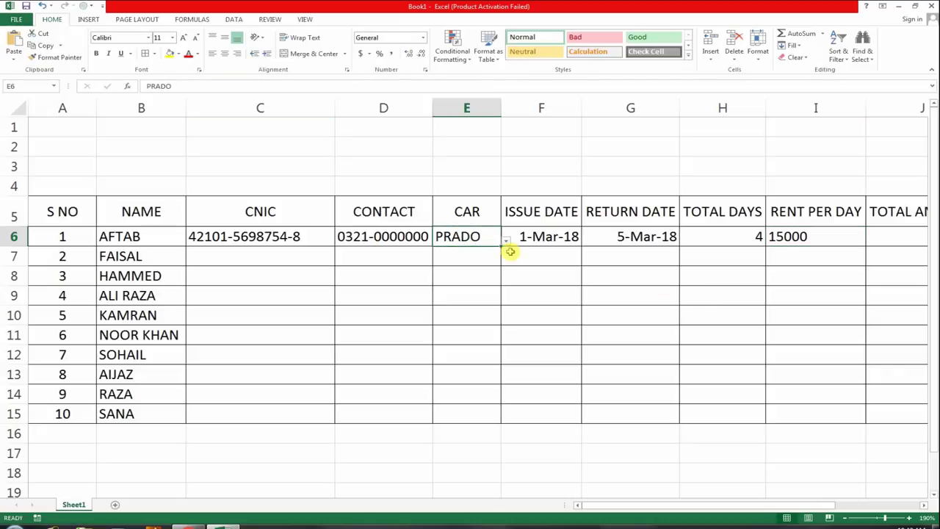
click(807, 236)
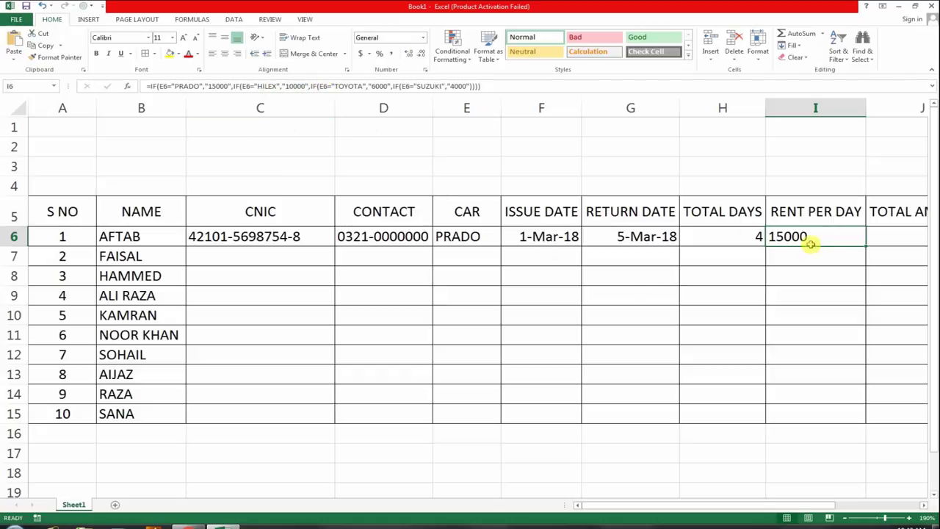
click(460, 236)
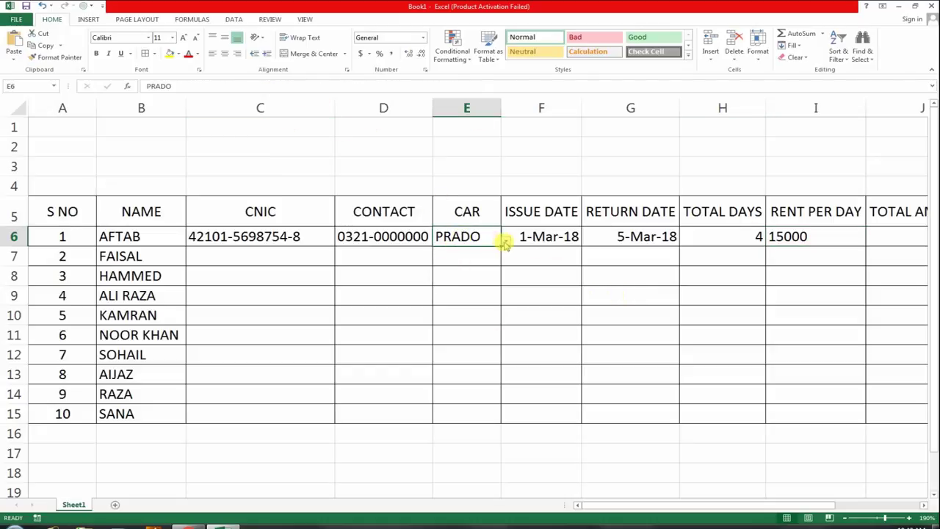
click(505, 242)
click(476, 264)
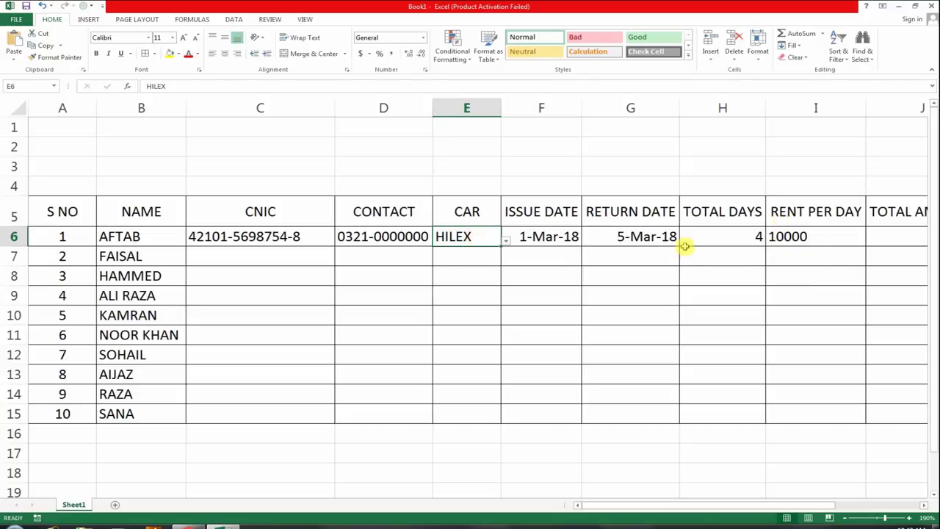
Enter the second customer's CNIC in C7 and contact number in D7
click(282, 250)
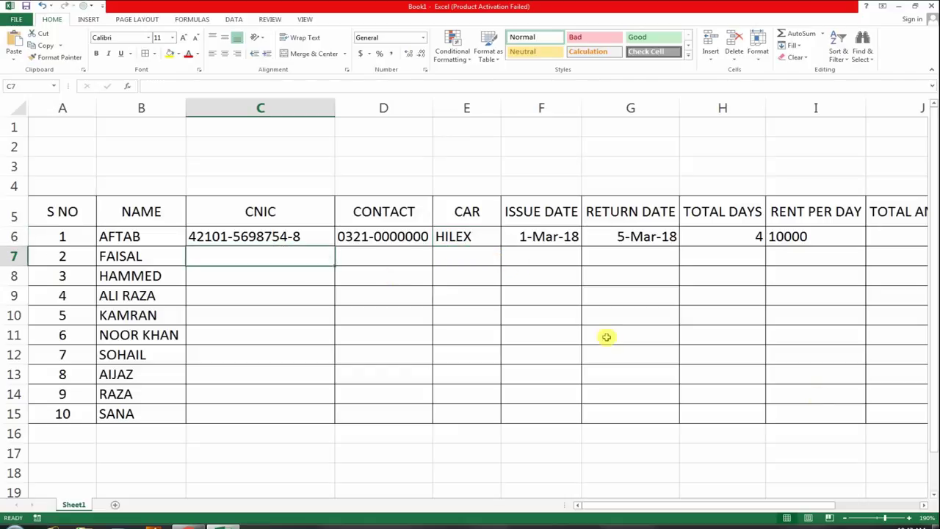
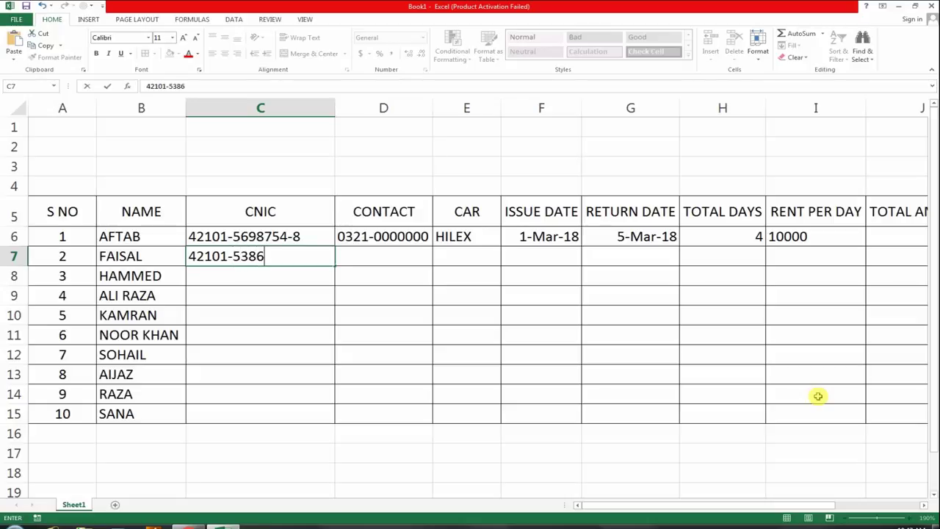
key(Return)
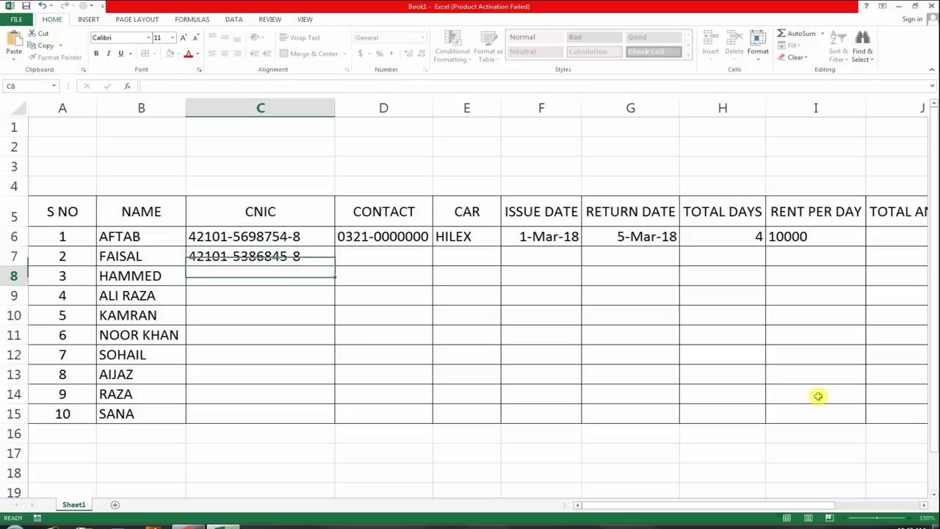
key(Right)
key(Up)
text(03)
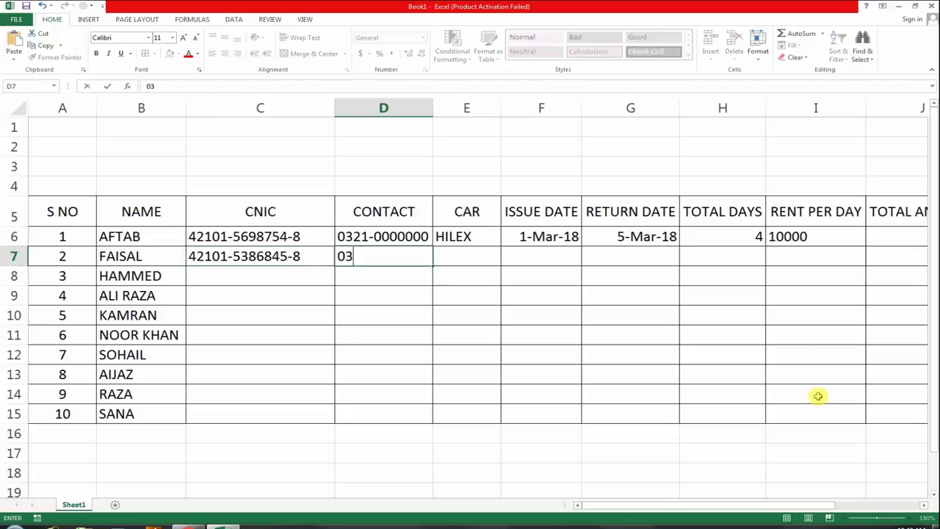
text(00-0000000)
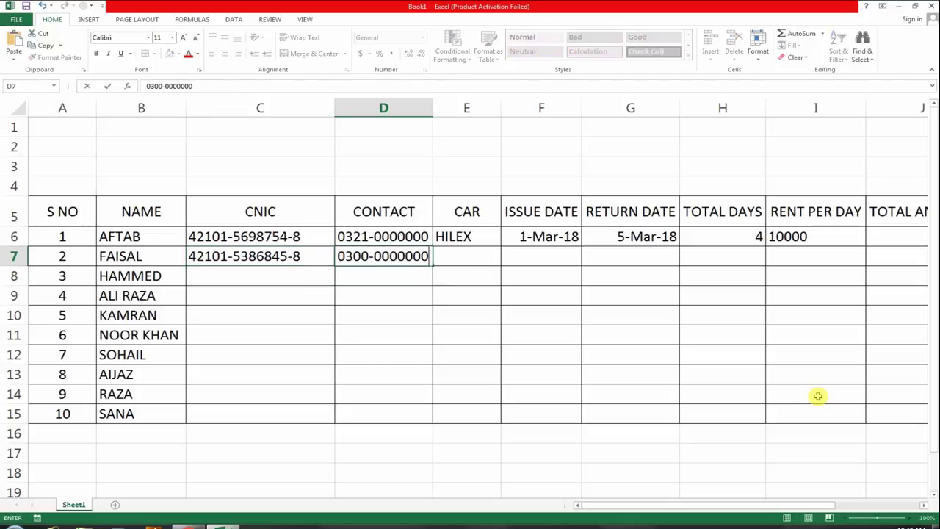
key(Return)
key(Right)
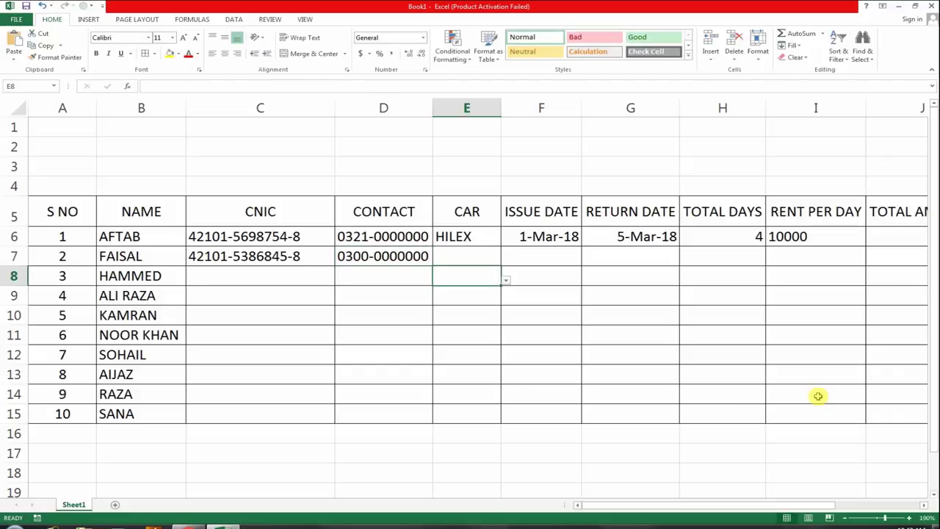
key(Up)
Choose TOYOTA as the second customer's car in E7
click(509, 260)
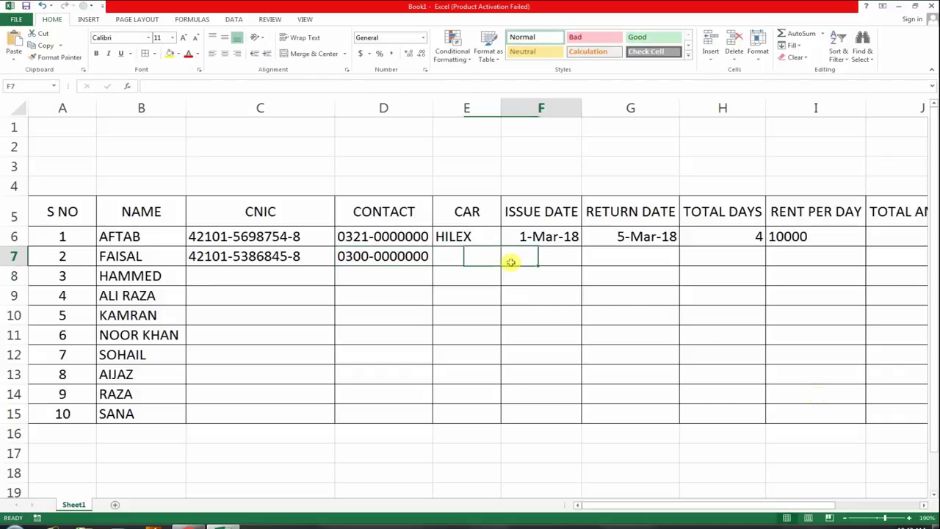
click(488, 255)
click(506, 260)
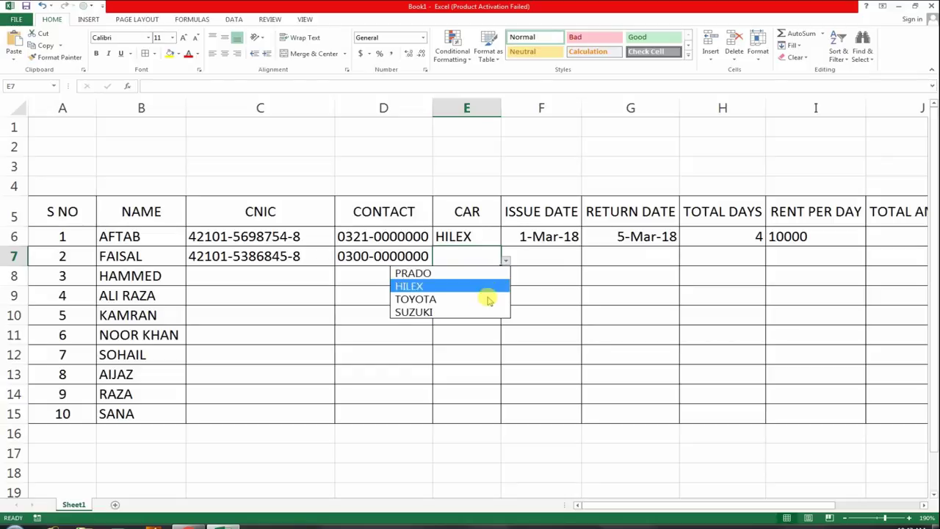
click(488, 300)
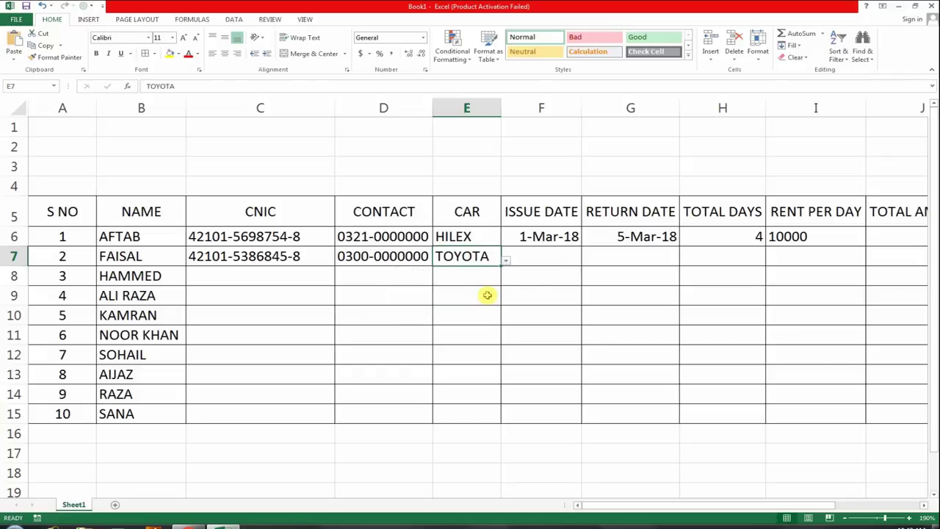
Fill the I6 rent formula down to row 15
click(844, 236)
double_click(866, 247)
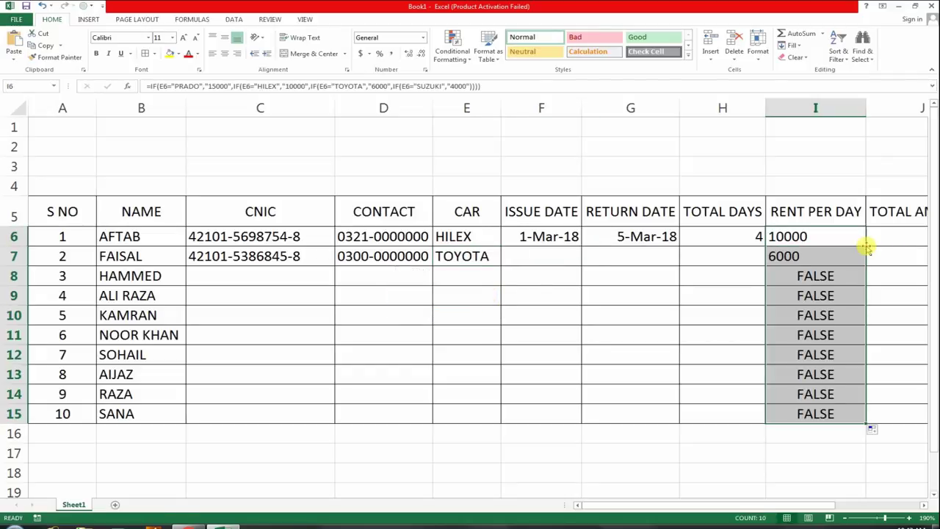
click(822, 242)
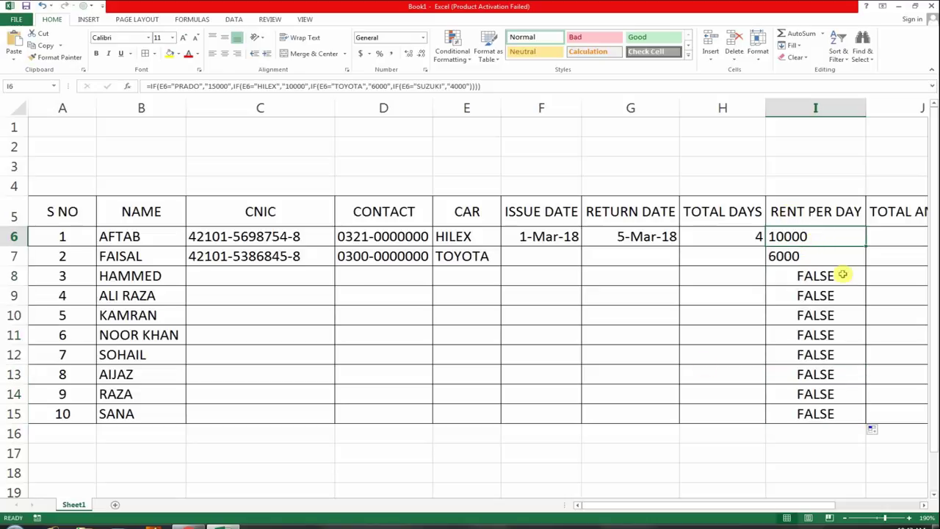
Set cars in E8, E9 and E10 to SUZUKI, TOYOTA and TOYOTA
click(488, 277)
click(505, 282)
click(489, 302)
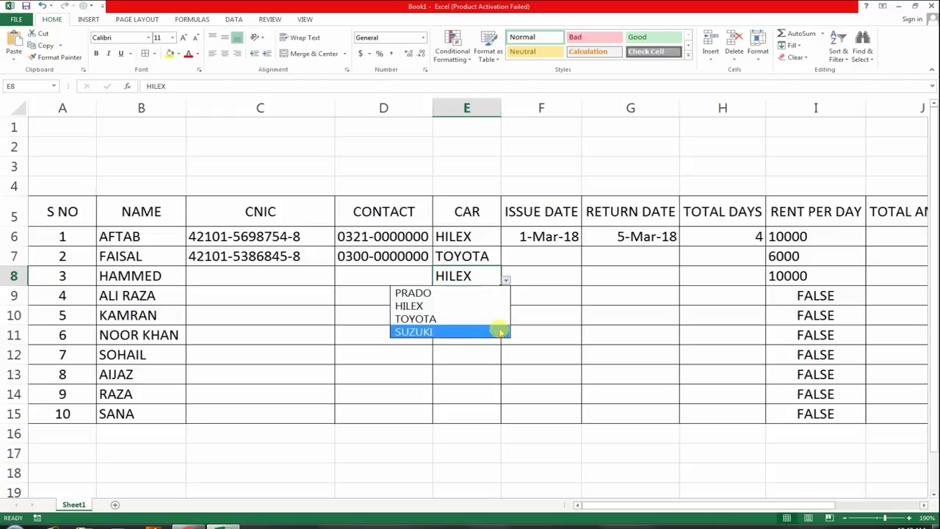
click(495, 327)
click(492, 295)
click(505, 299)
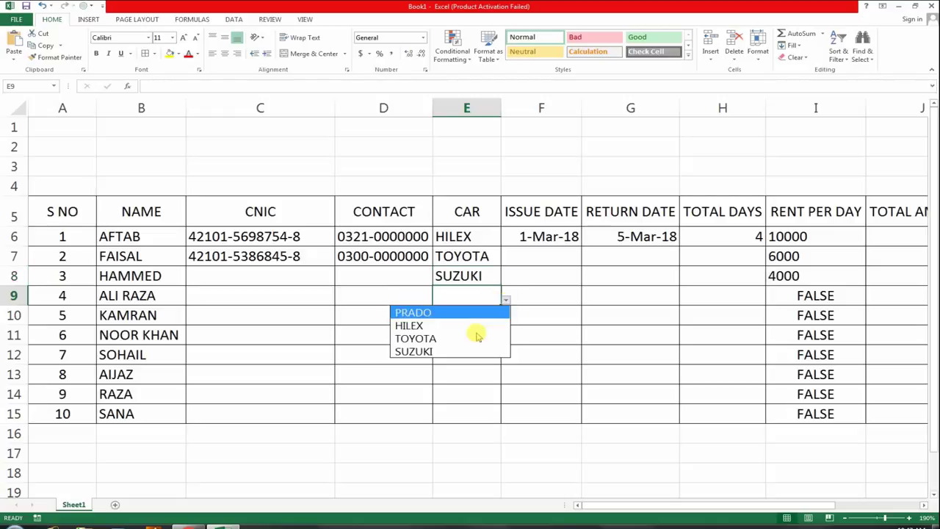
click(478, 336)
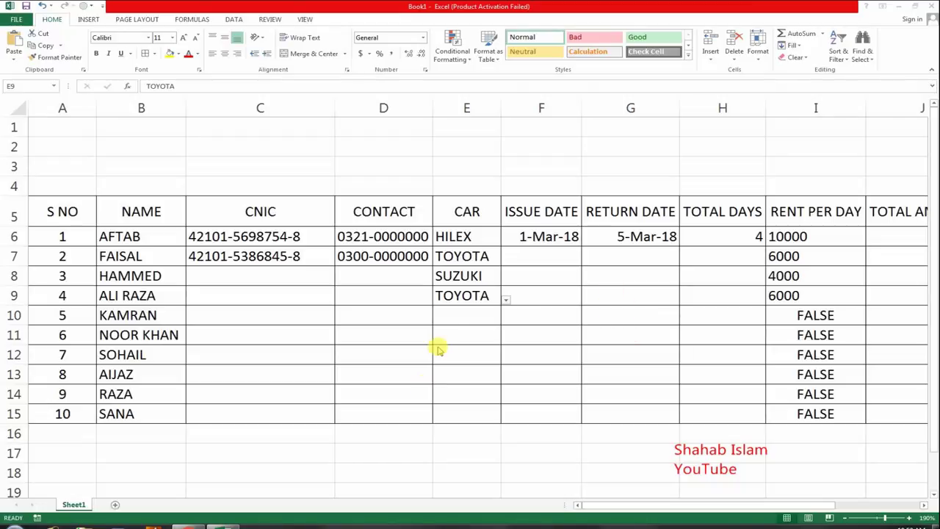
click(458, 318)
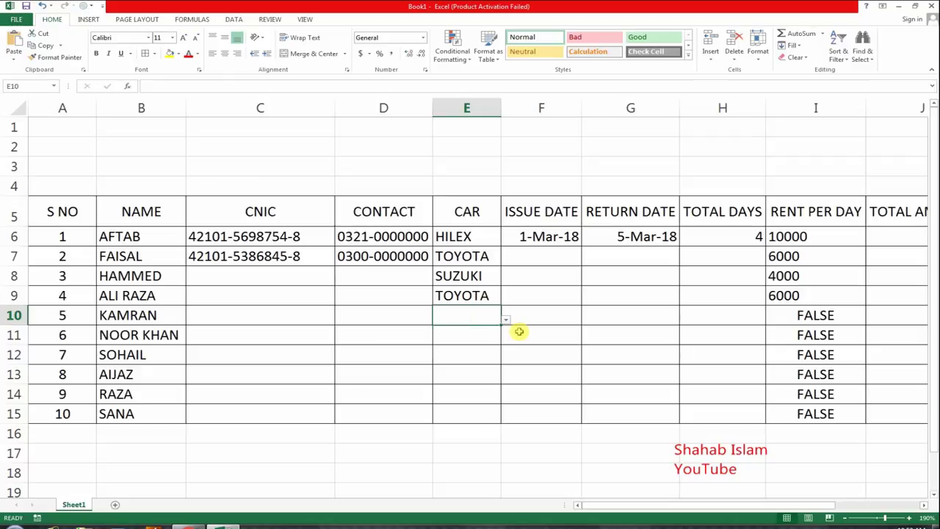
click(504, 318)
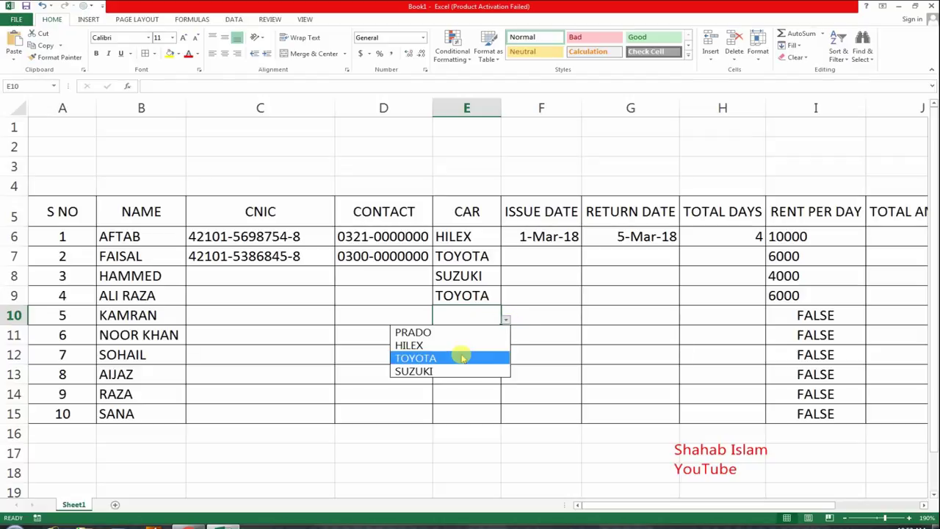
click(460, 357)
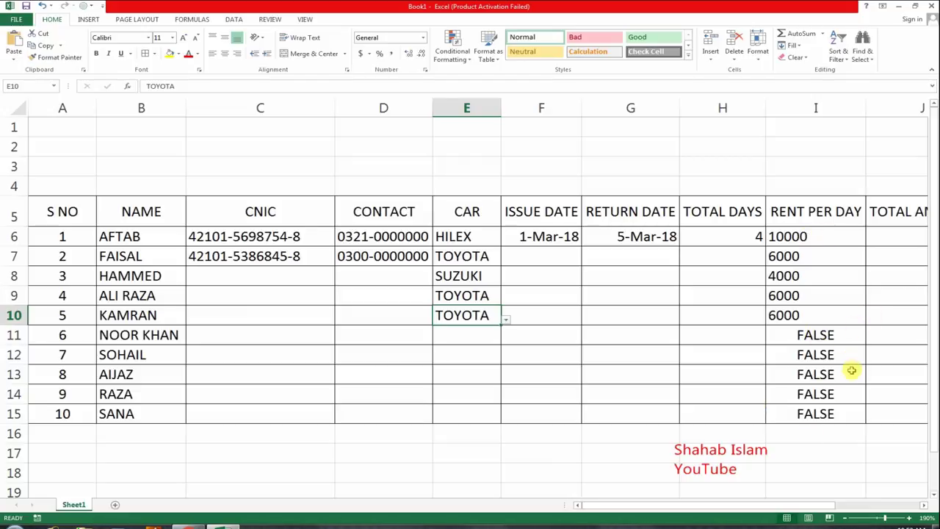
click(798, 239)
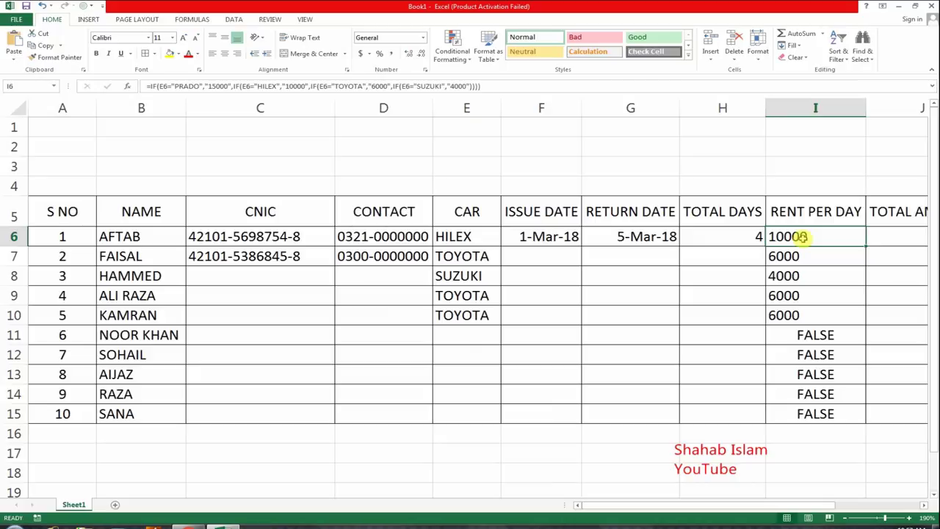
Begin wrapping the I6 rent formula in IF(ISBLANK(E6)="","",…)
click(151, 86)
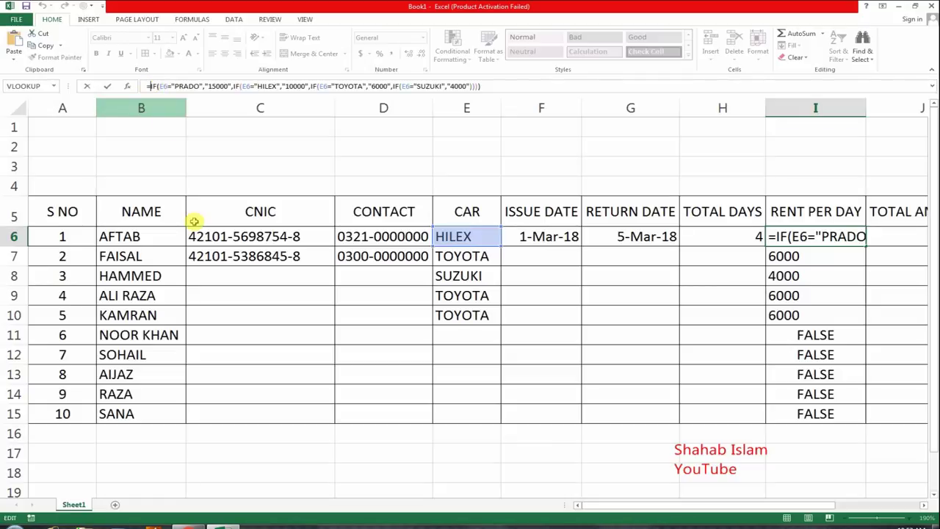
text(if)
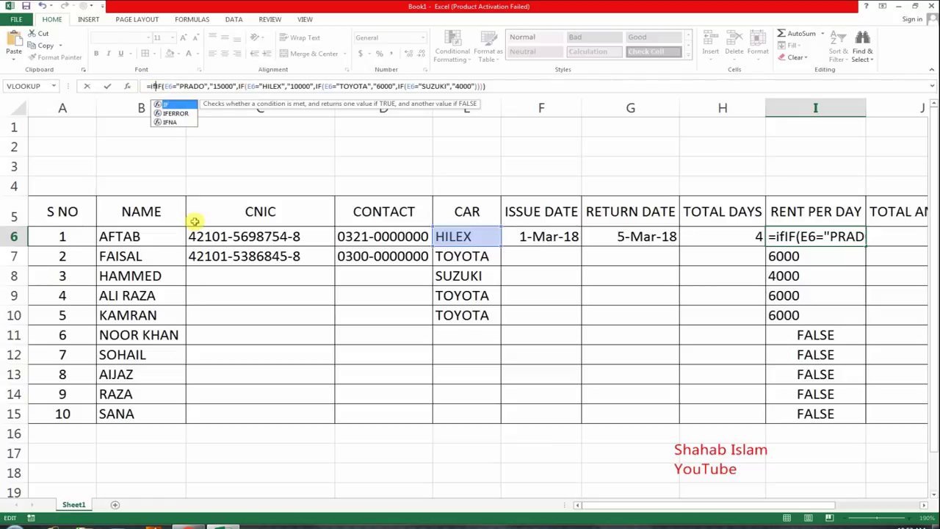
key(BackSpace)
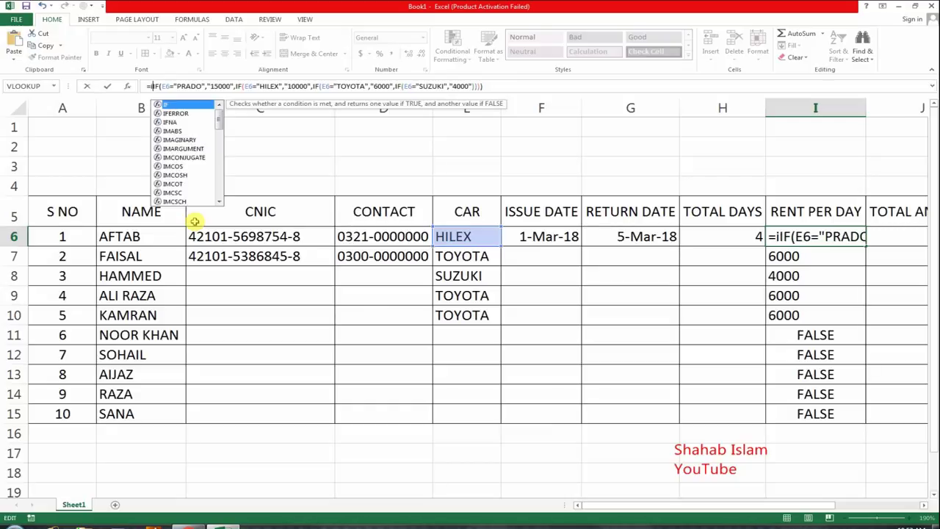
key(BackSpace)
text(I)
key(Tab)
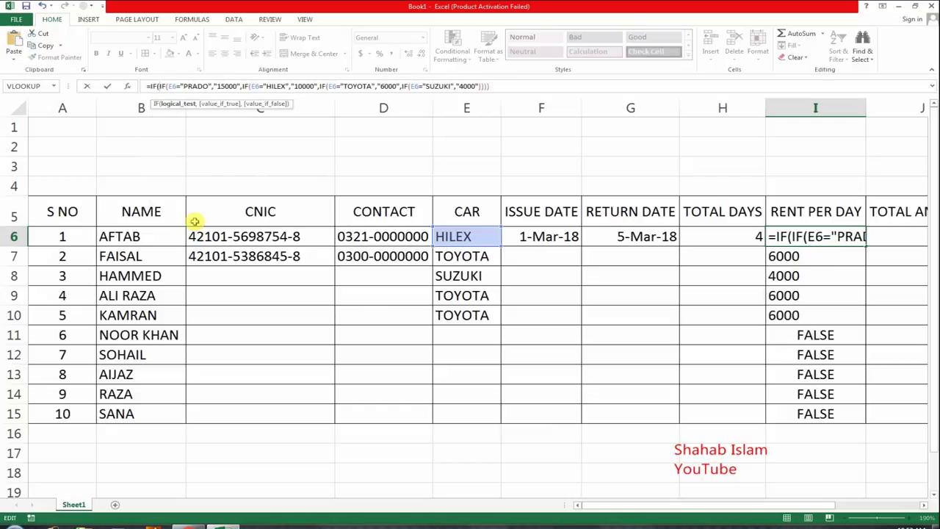
text(IS)
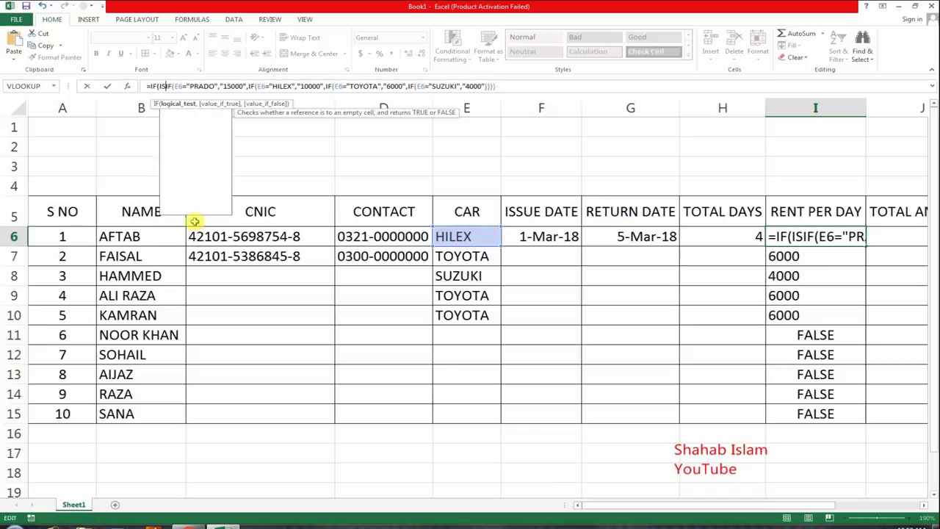
text(B)
key(Tab)
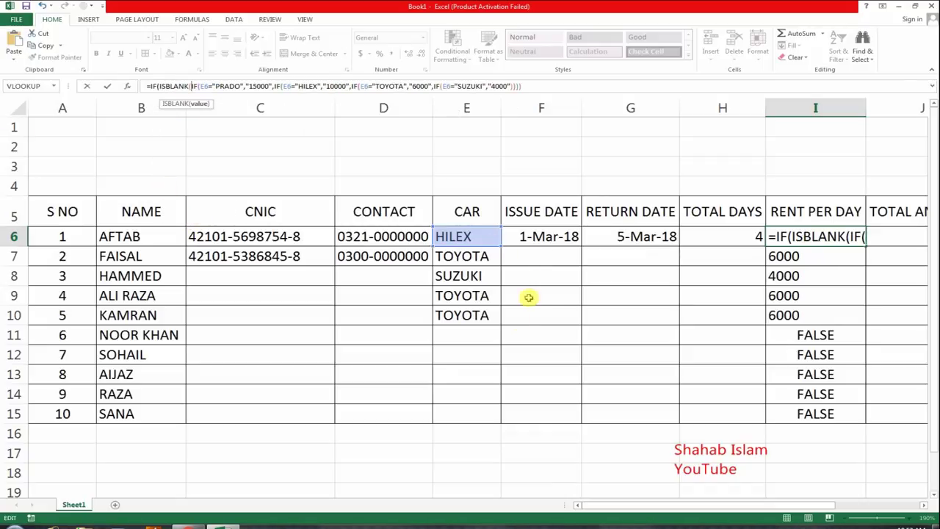
click(467, 236)
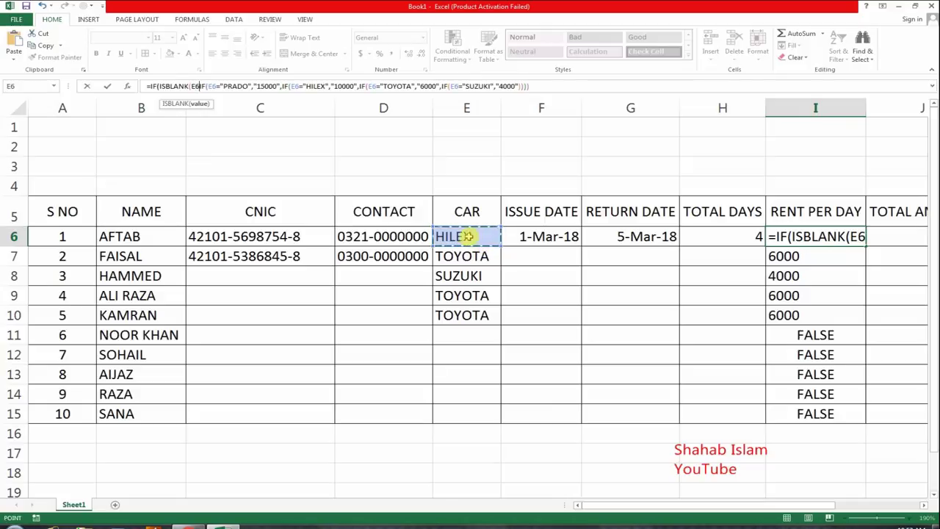
text())
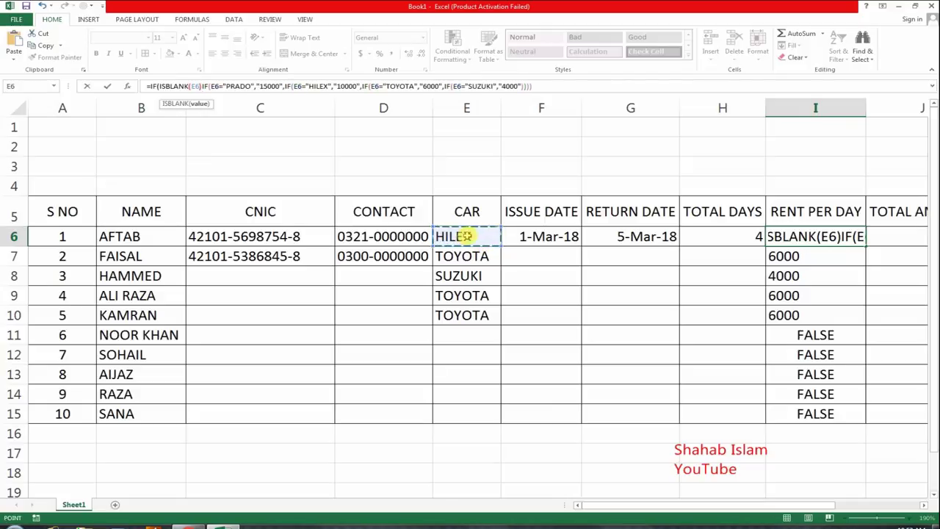
text(,)
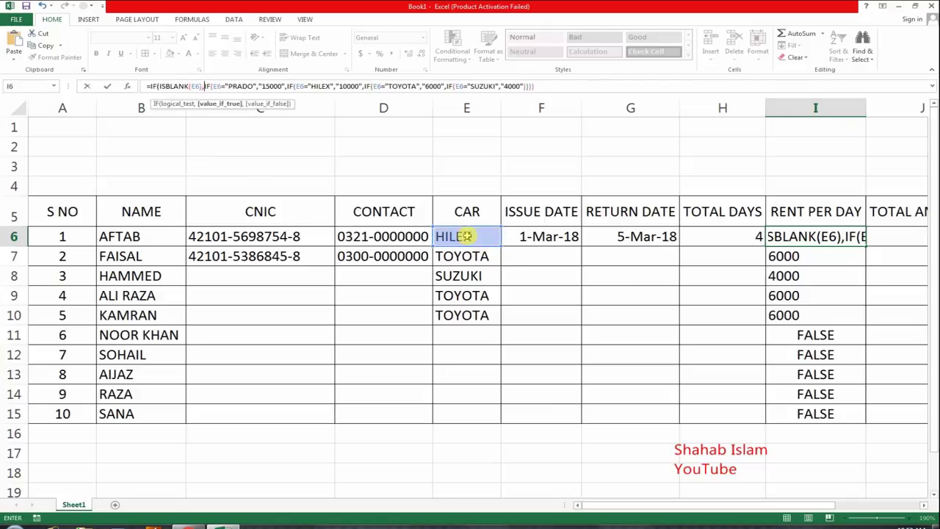
key(BackSpace)
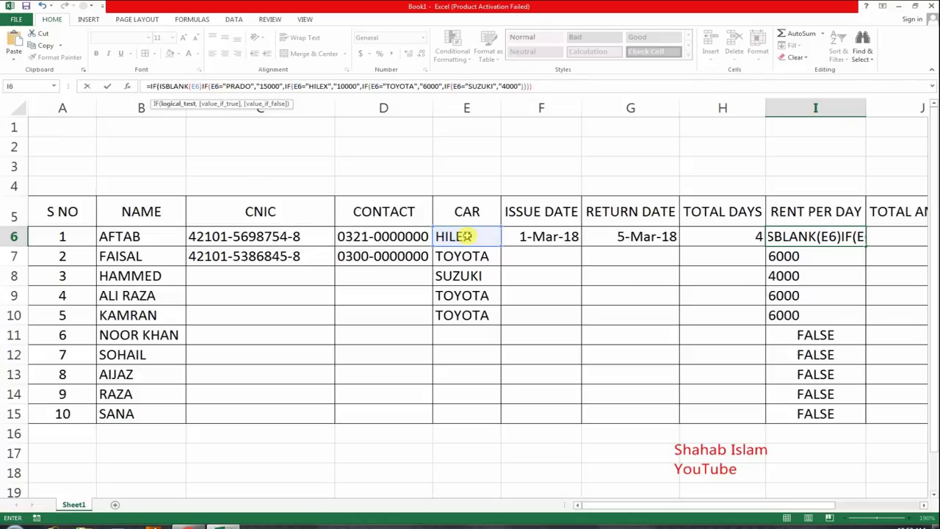
text(=)
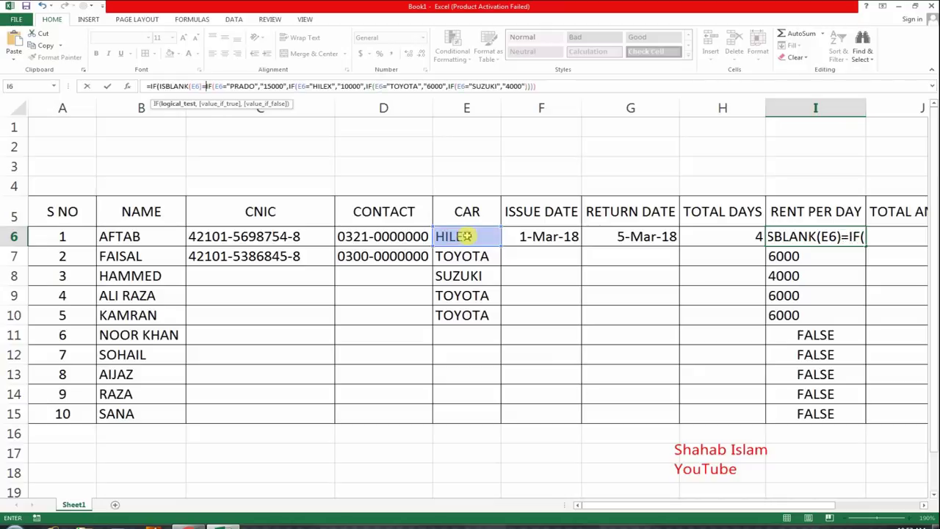
text("")
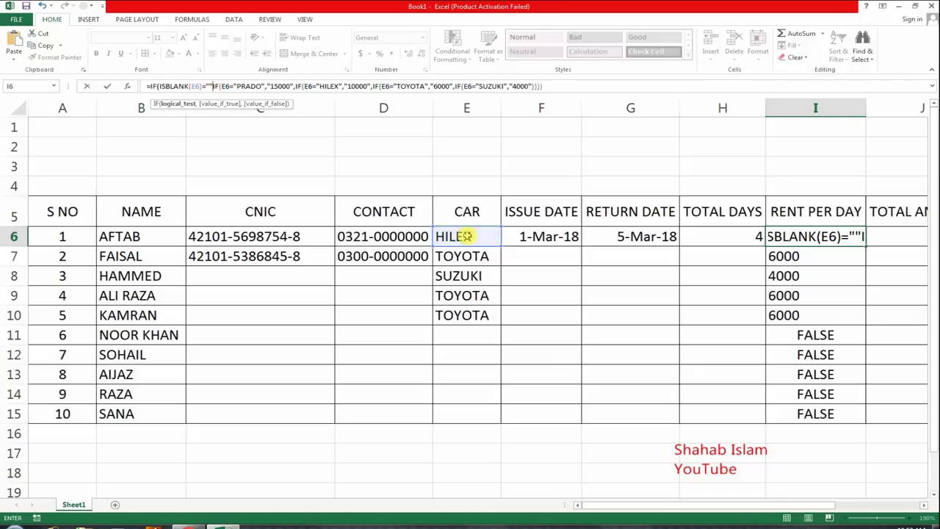
text(,"")
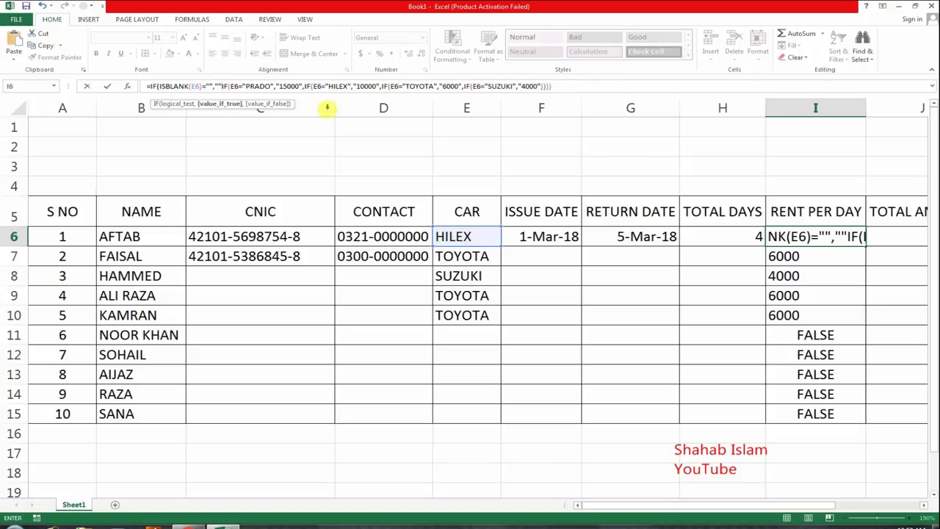
text(,)
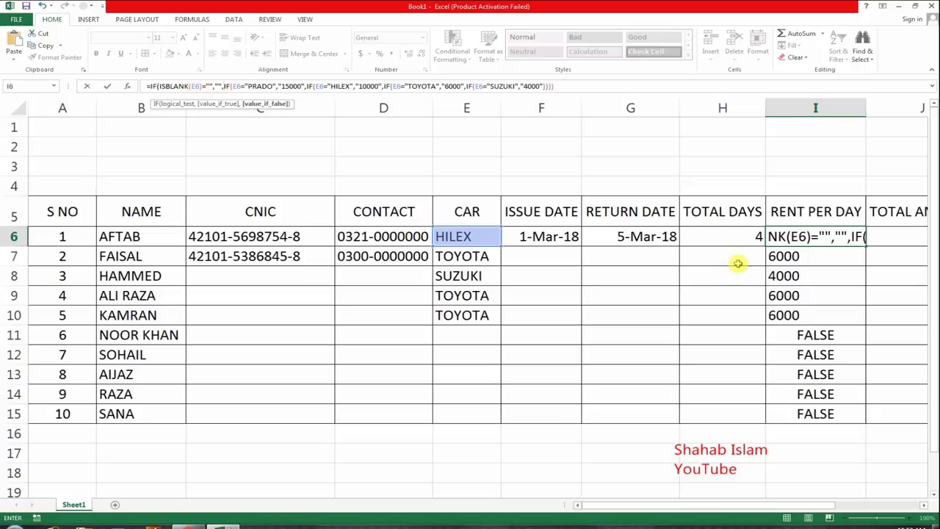
Finish the wrapped rent formula and fill it down column I to row 15
click(263, 104)
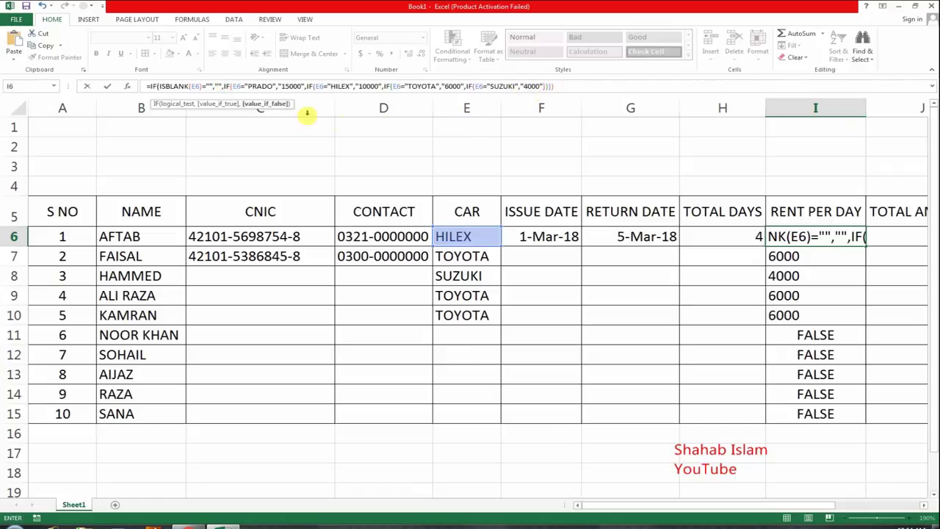
click(572, 88)
text())
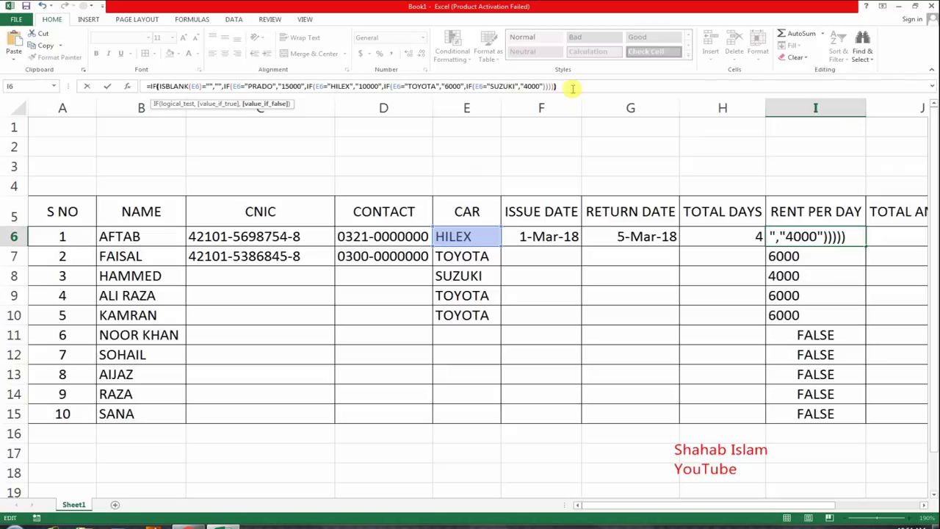
key(Return)
click(849, 235)
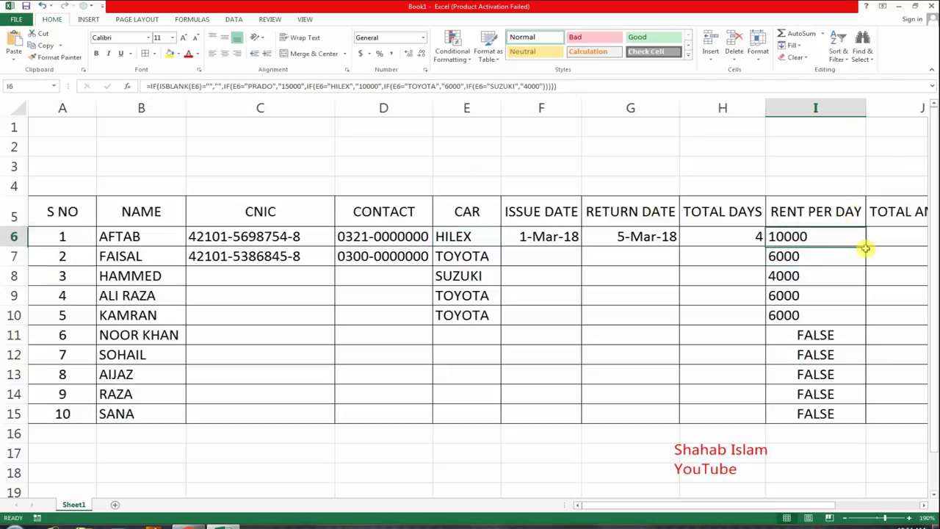
double_click(866, 248)
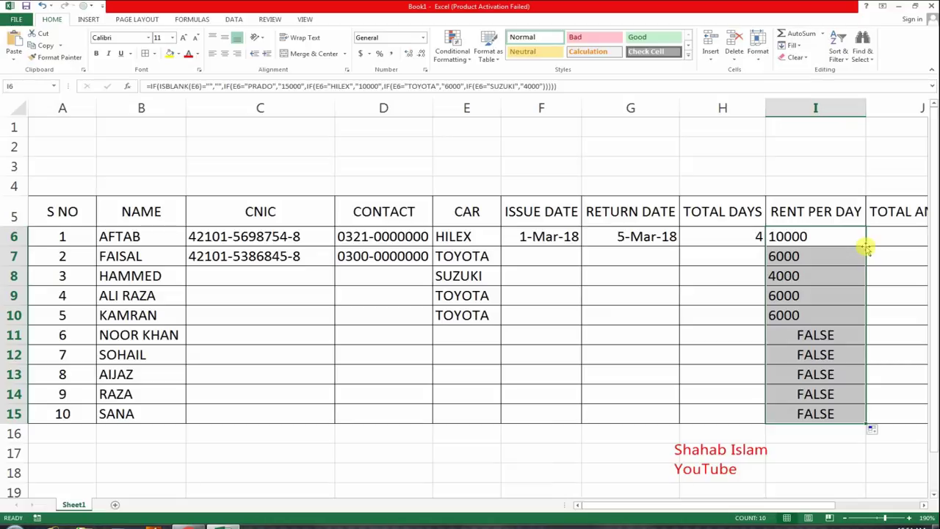
Correct I6 to IF(ISBLANK(E6),"",…) and refill to I15 so empty rows show blank
click(807, 235)
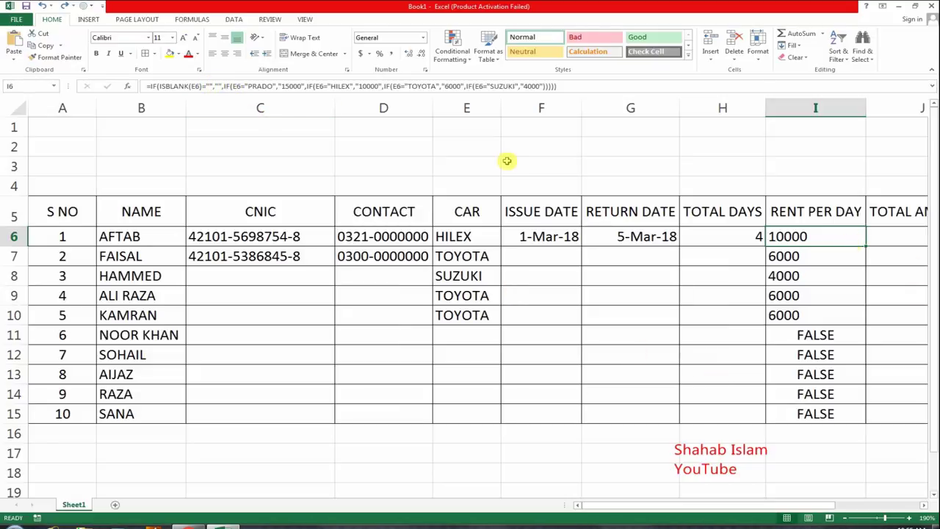
click(210, 85)
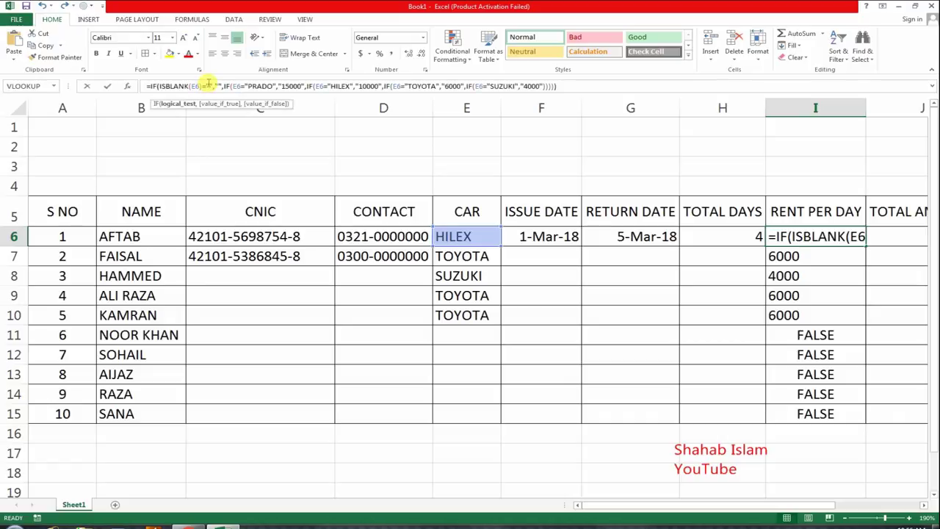
key(BackSpace)
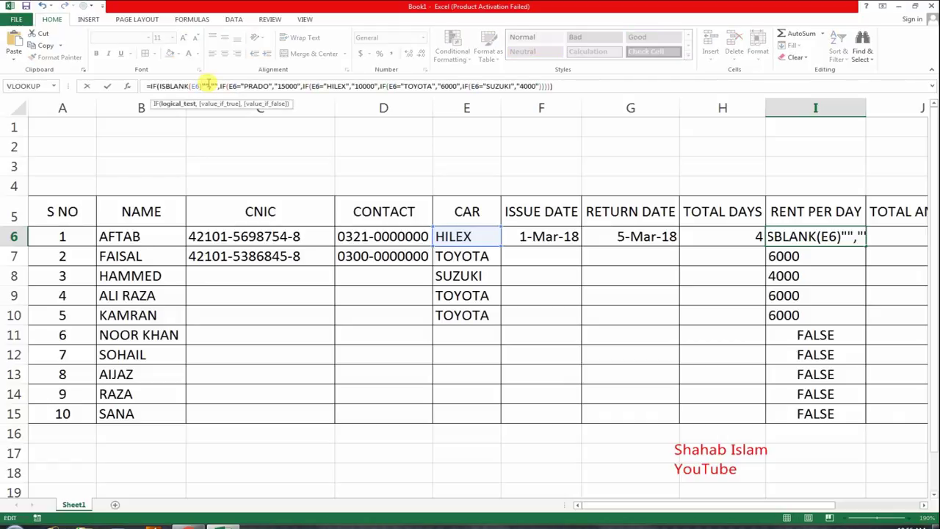
click(210, 86)
key(BackSpace)
key(BackSpace)
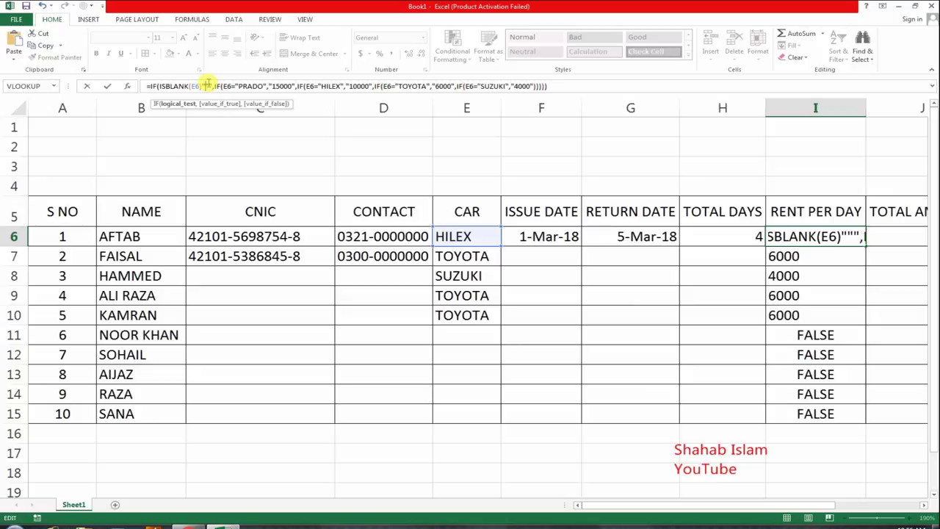
key(BackSpace)
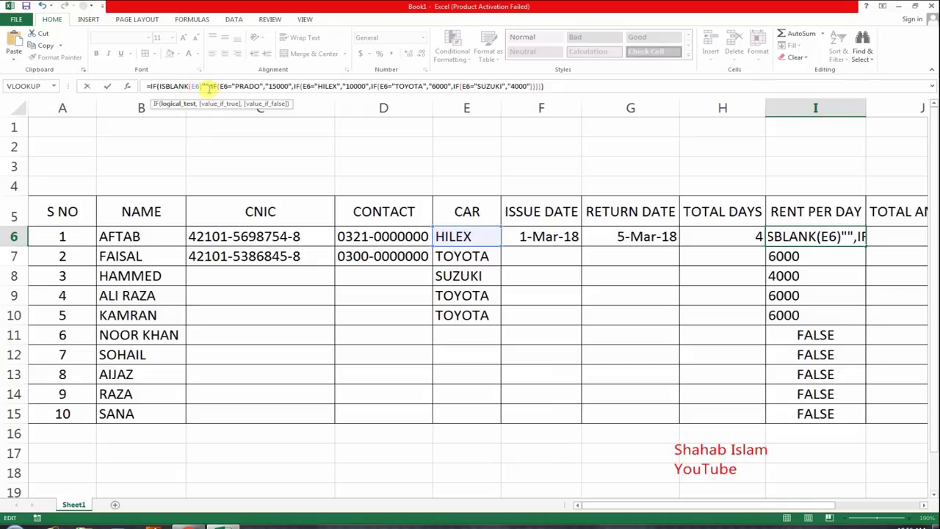
text(,)
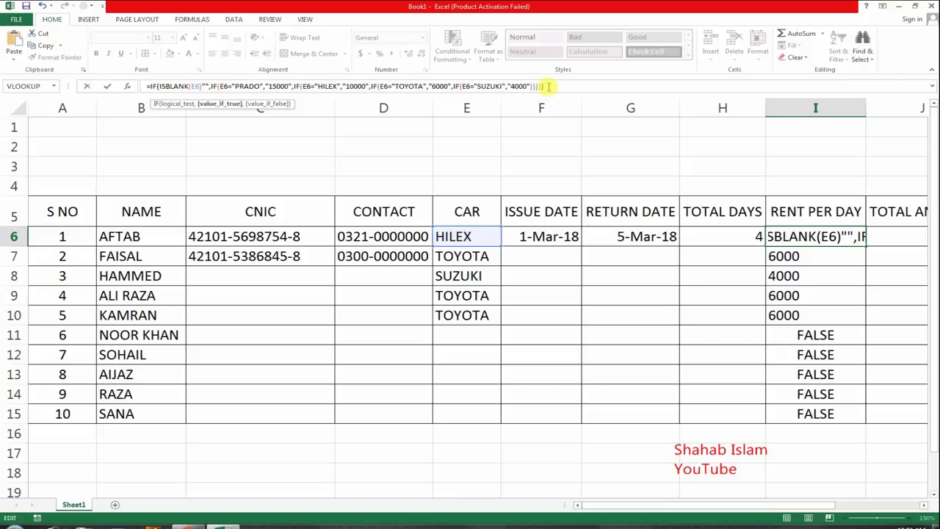
key(Return)
key(Return)
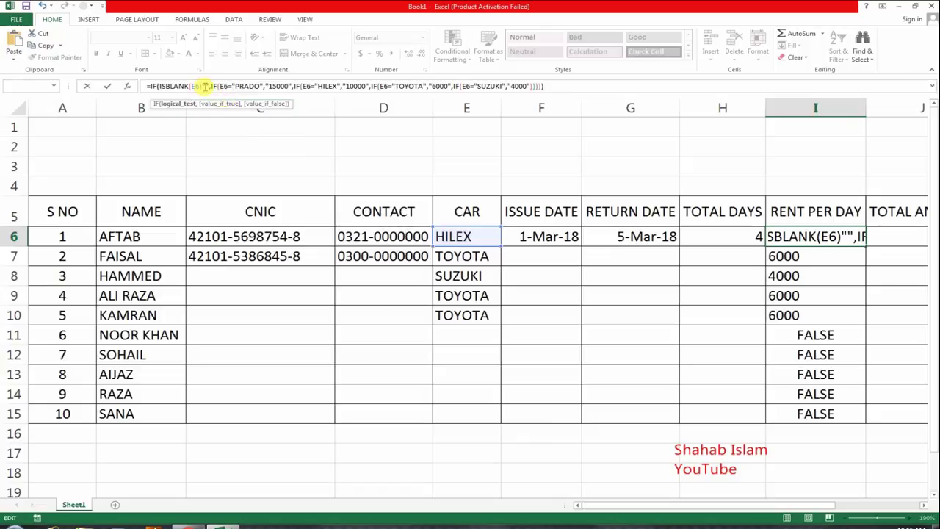
text(,)
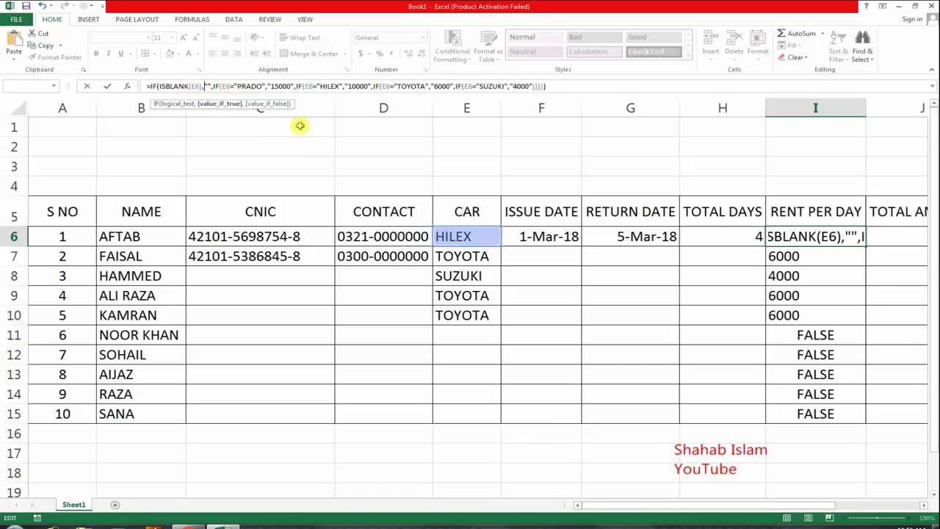
key(Return)
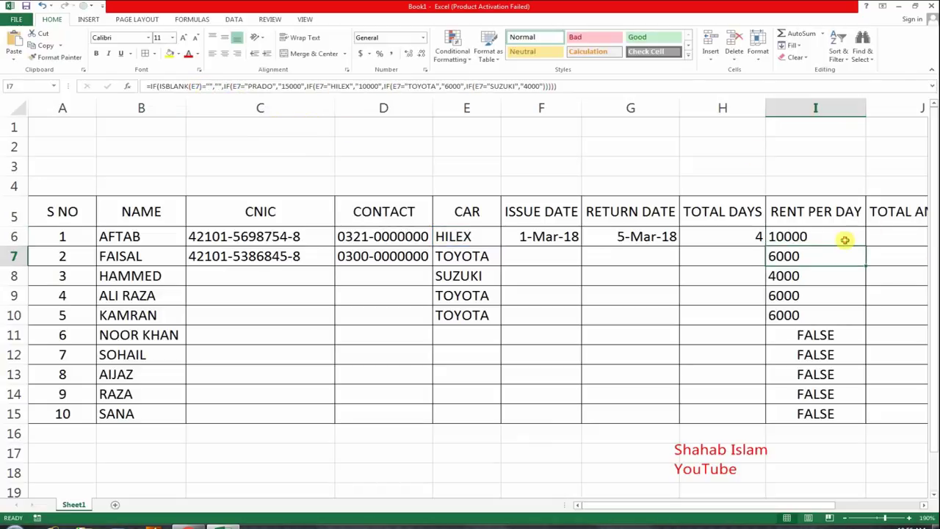
click(844, 240)
double_click(866, 247)
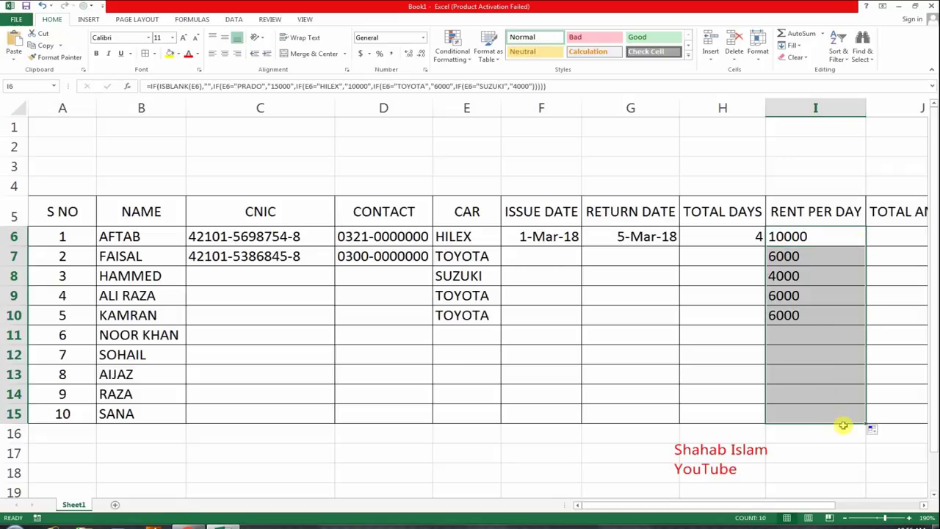
Choose PRADO in E11 and TOYOTA in E12, giving rents 15000 and 6000
click(480, 334)
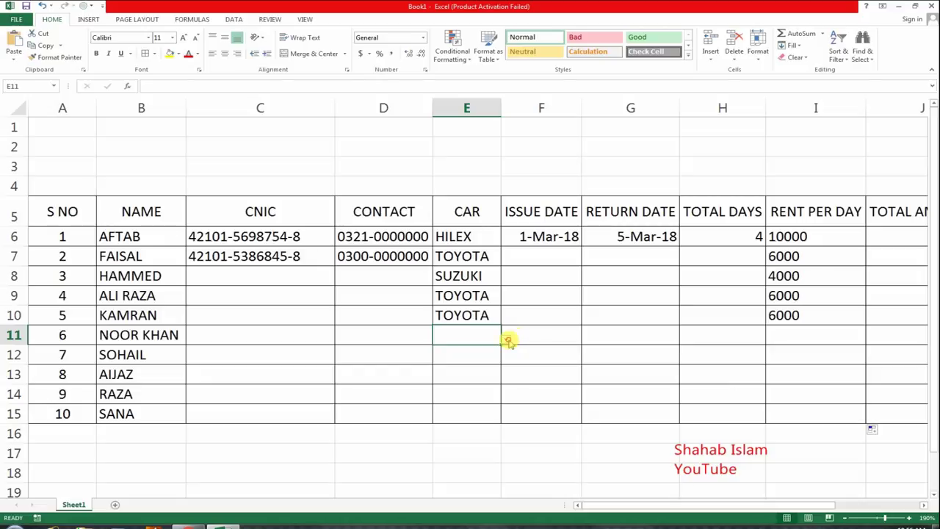
click(506, 338)
click(497, 349)
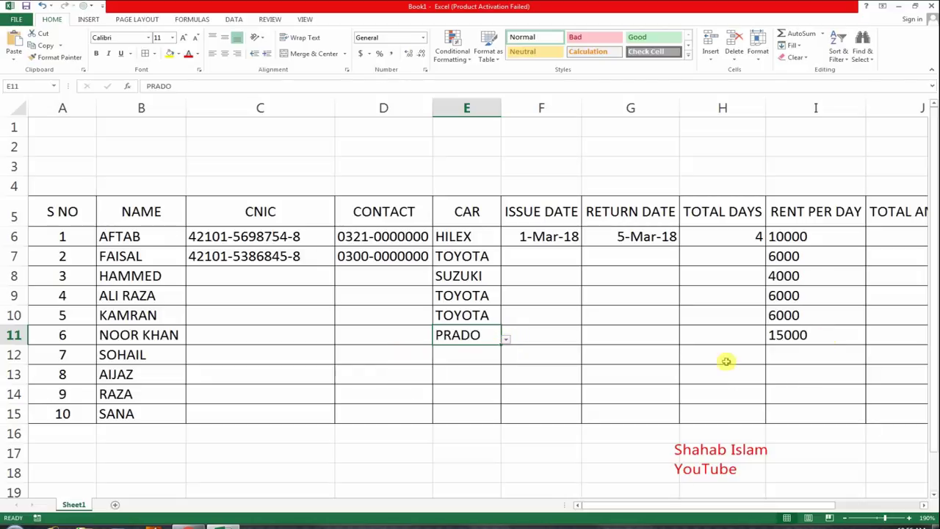
click(440, 355)
click(506, 359)
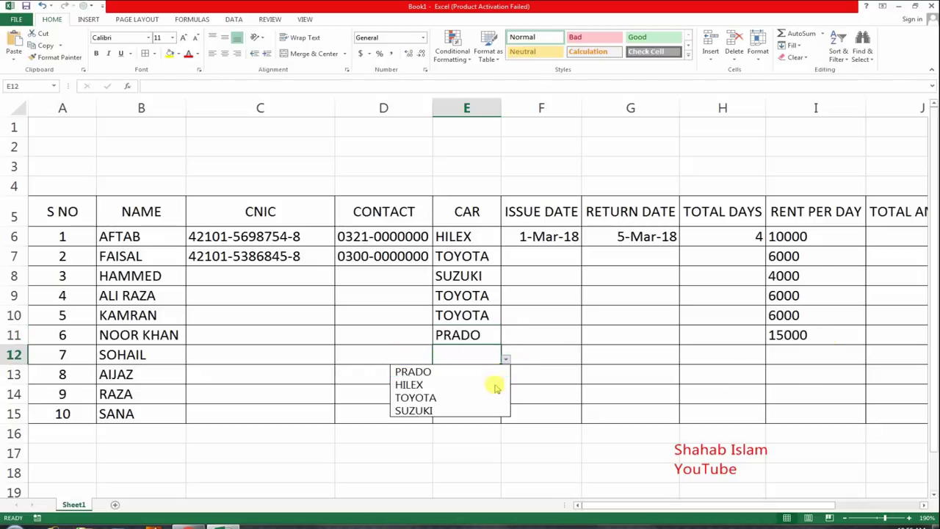
click(493, 397)
click(822, 369)
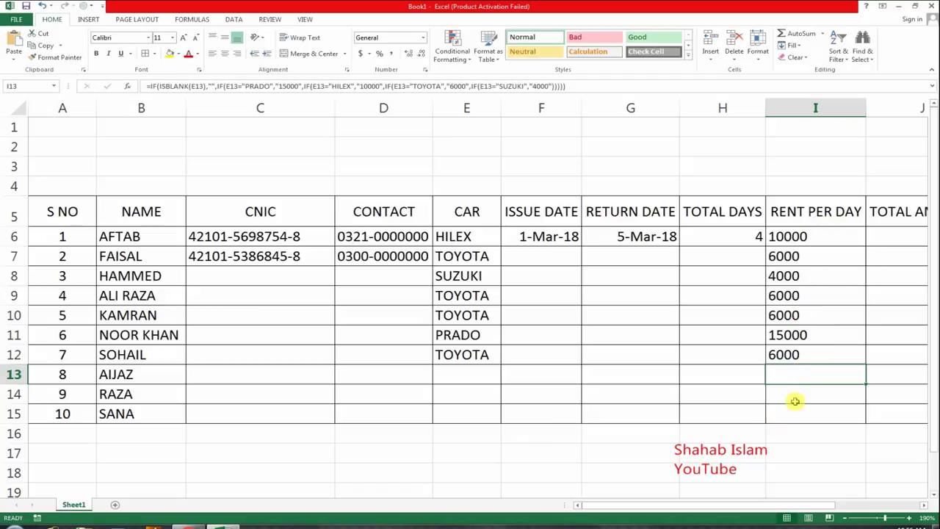
click(511, 256)
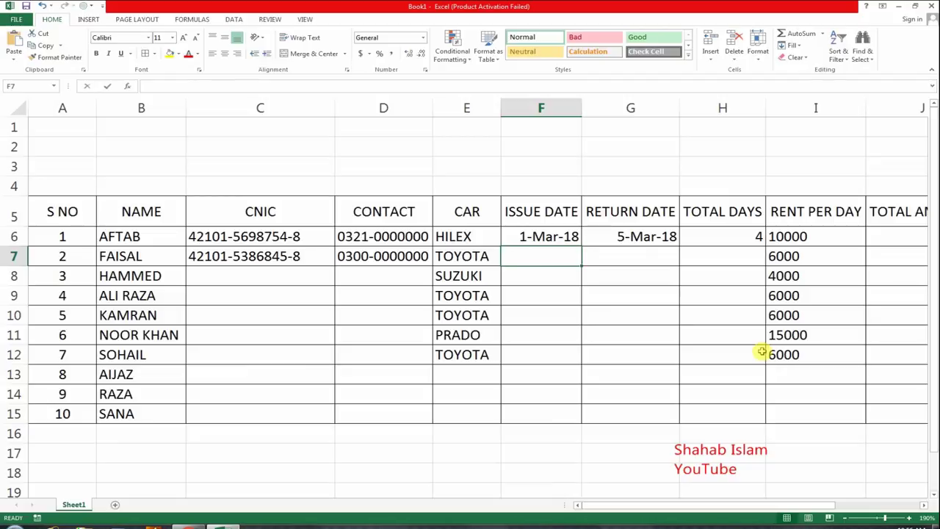
Enter issue date 5-Mar-18 in F7 and return date 10-Mar-18 in G7
text(5-MAR)
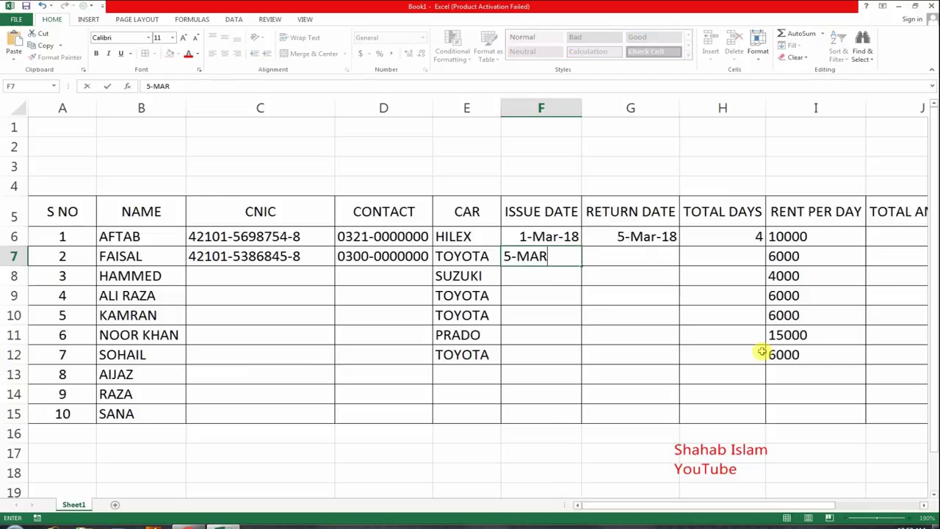
text(8)
key(Return)
key(Up)
key(Right)
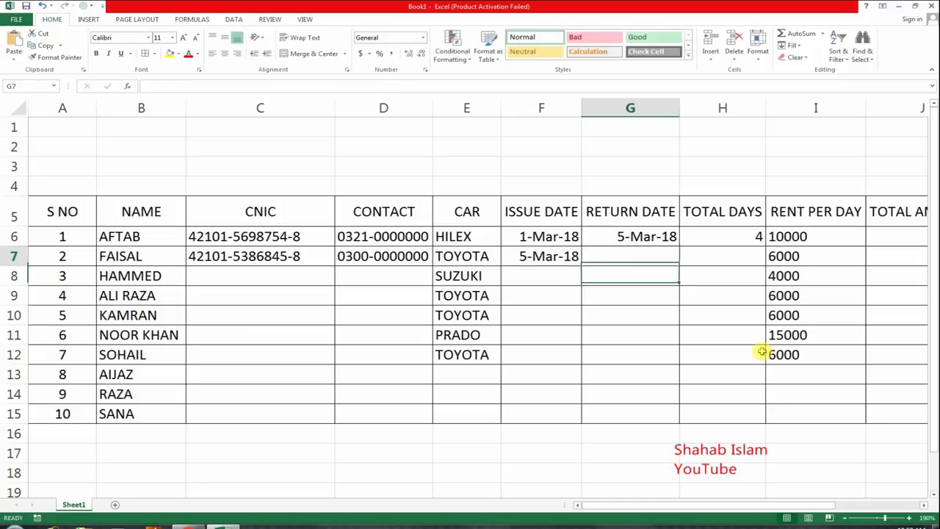
text(10)
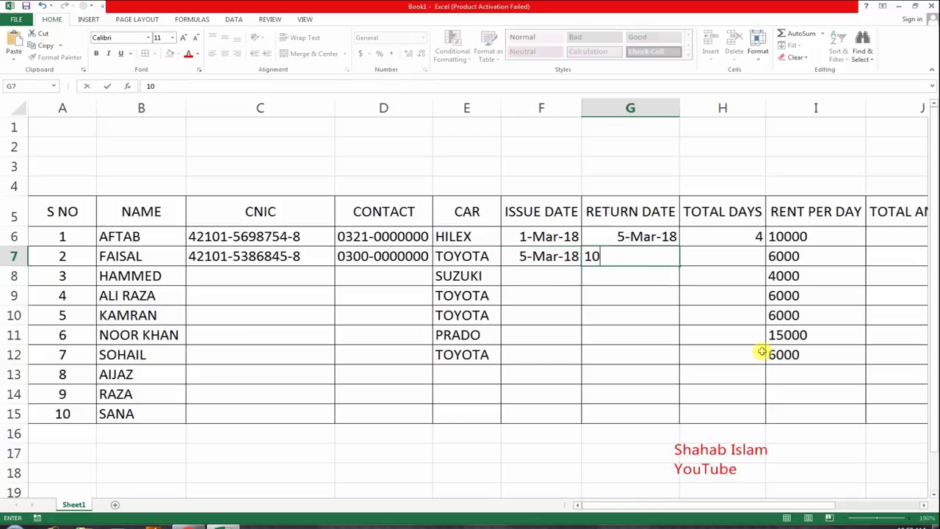
text(MAR)
text(8)
key(Return)
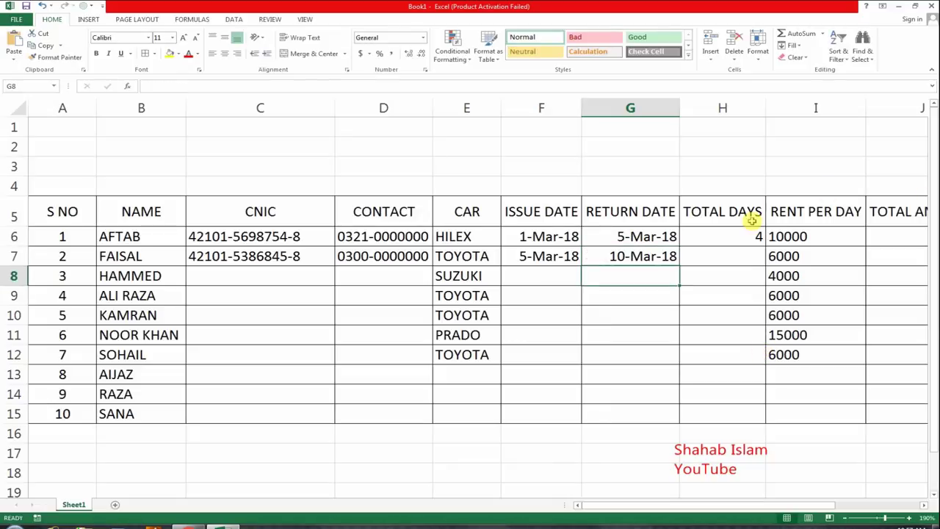
Fill the TOTAL DAYS formula, issue dates and return dates down to row 15
click(745, 241)
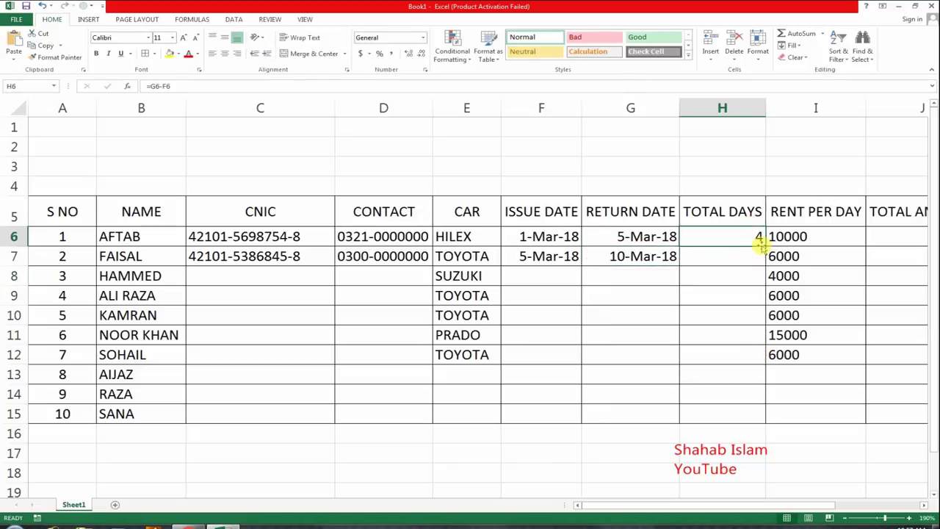
double_click(764, 245)
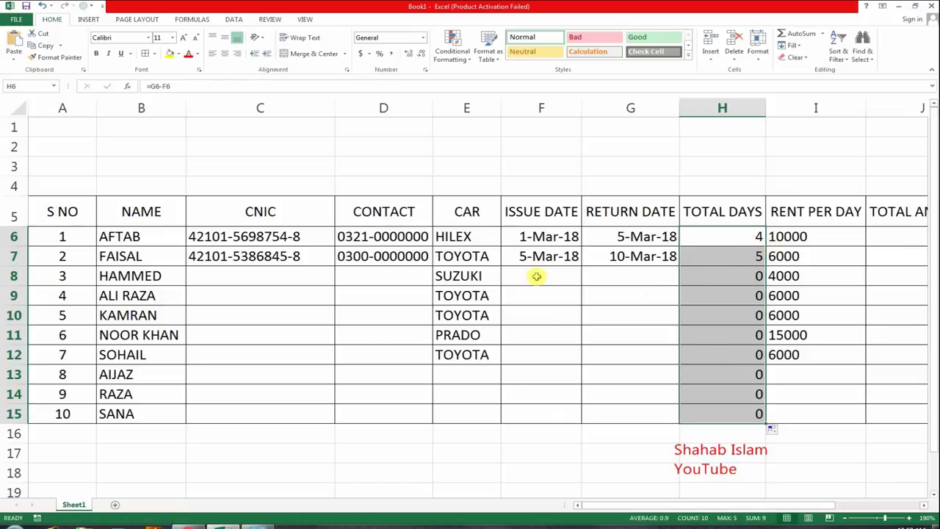
click(547, 256)
double_click(580, 264)
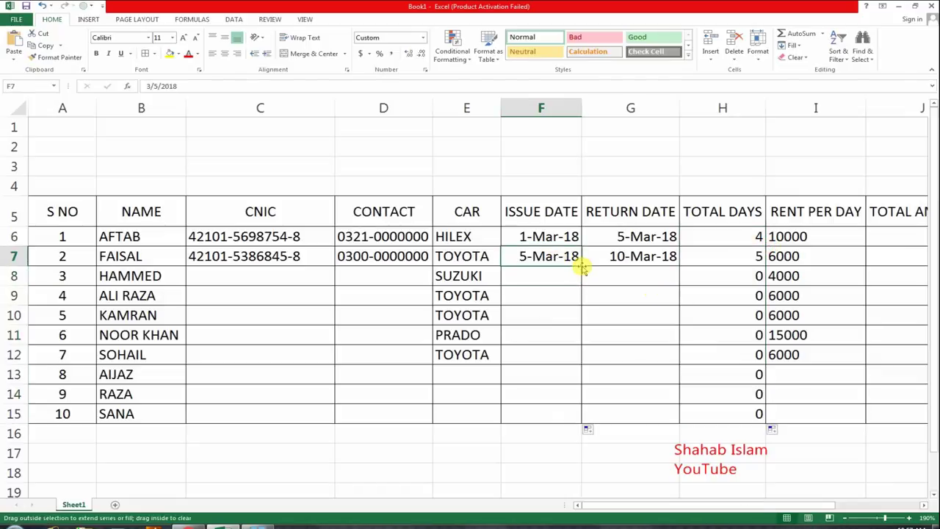
click(549, 279)
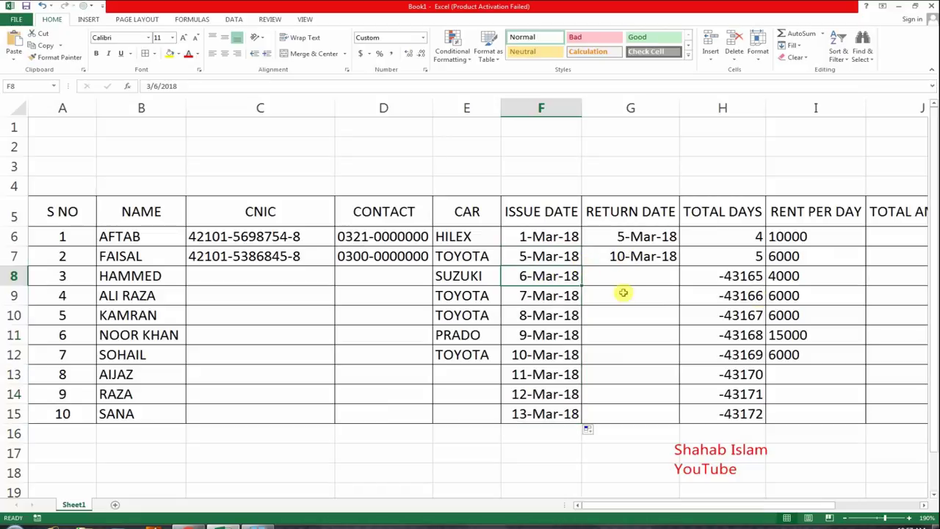
click(660, 261)
double_click(677, 265)
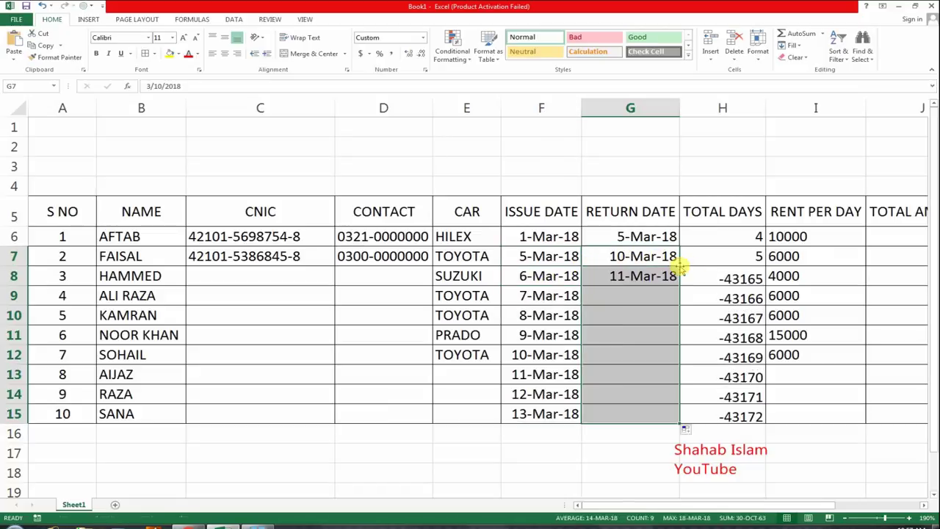
Change the return dates in G14 and G15 to 20-Mar-18 and 25-Mar-18
click(642, 395)
text(20-)
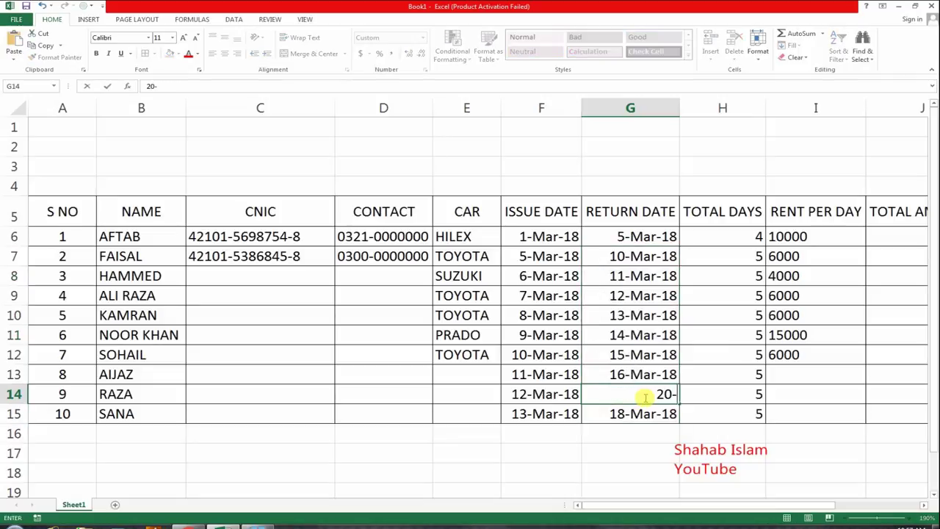
text(MAR-18)
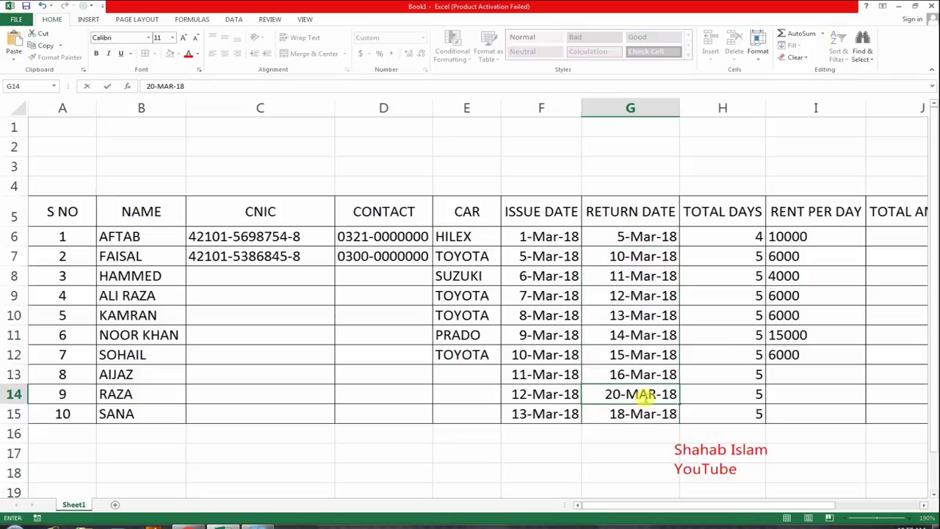
key(Return)
text(2)
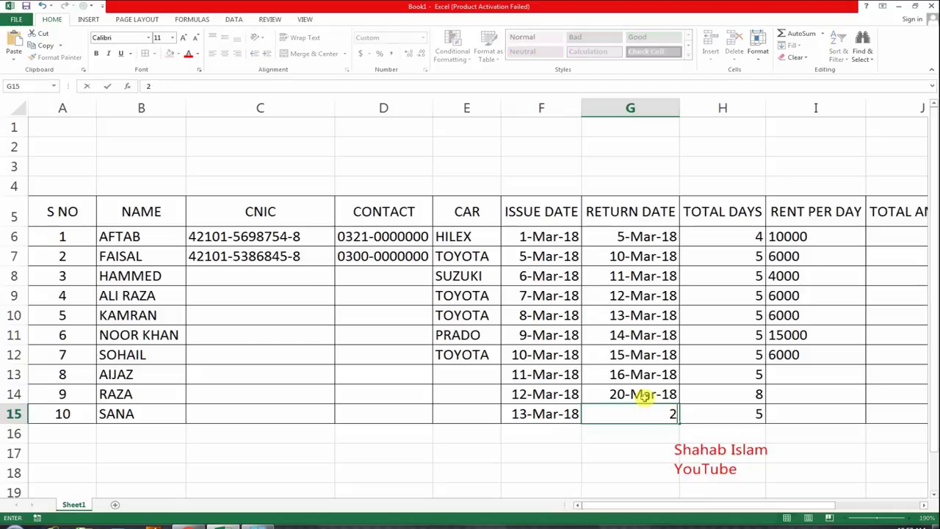
text(MAR-)
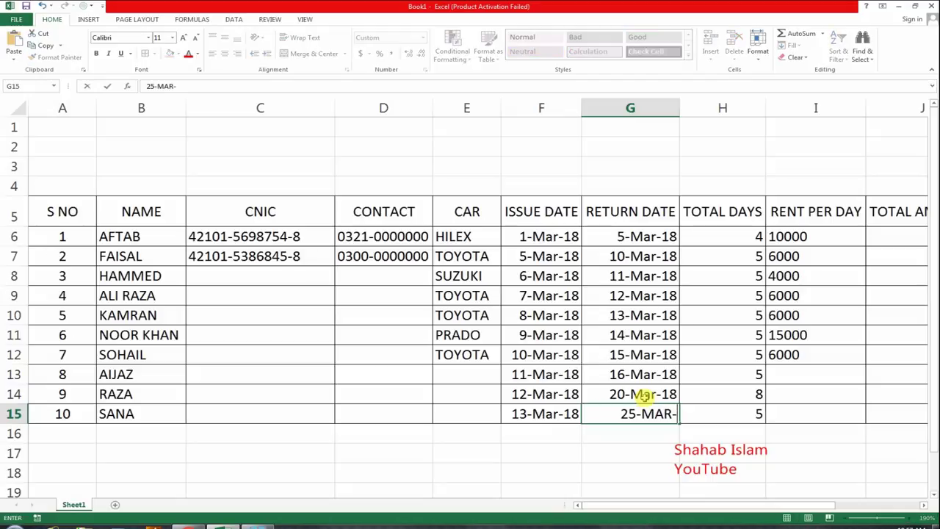
text(1)
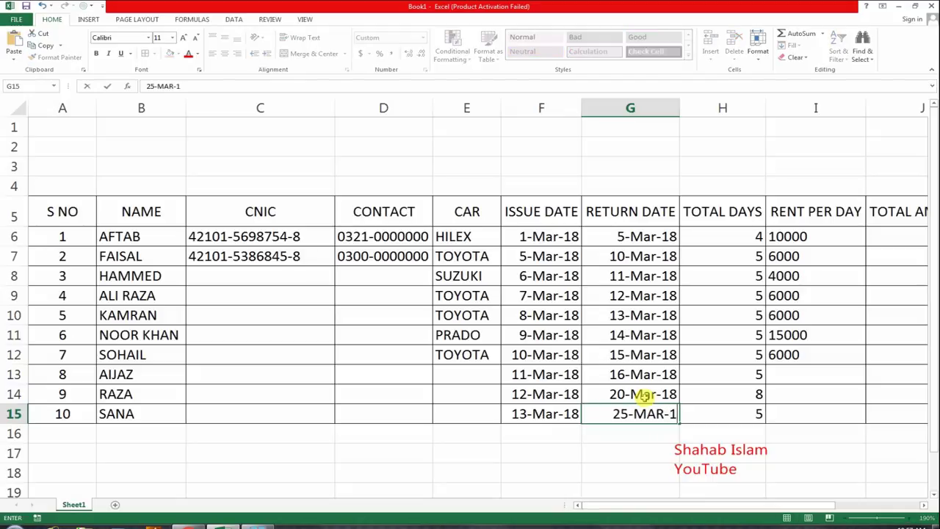
text(8)
key(Return)
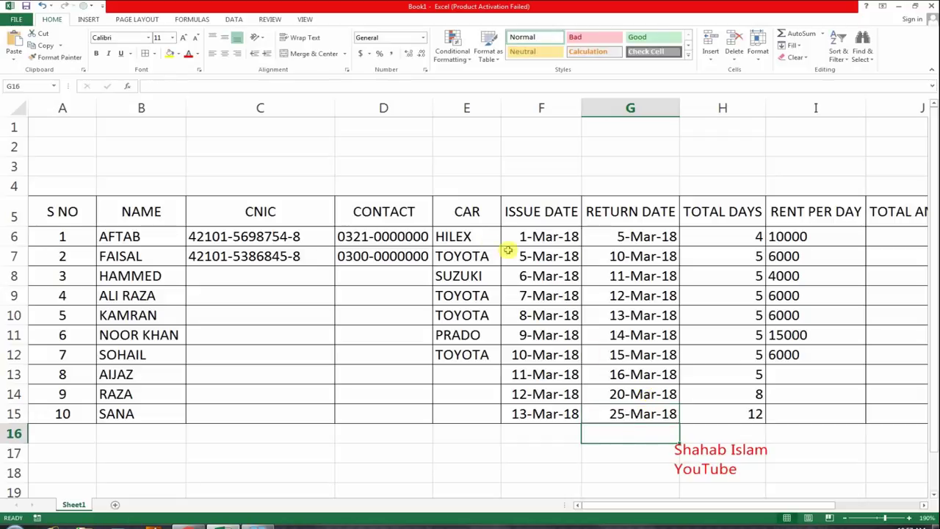
Choose HILEX, PRADO and SUZUKI from the car dropdowns in rows 13–15
click(487, 377)
click(508, 382)
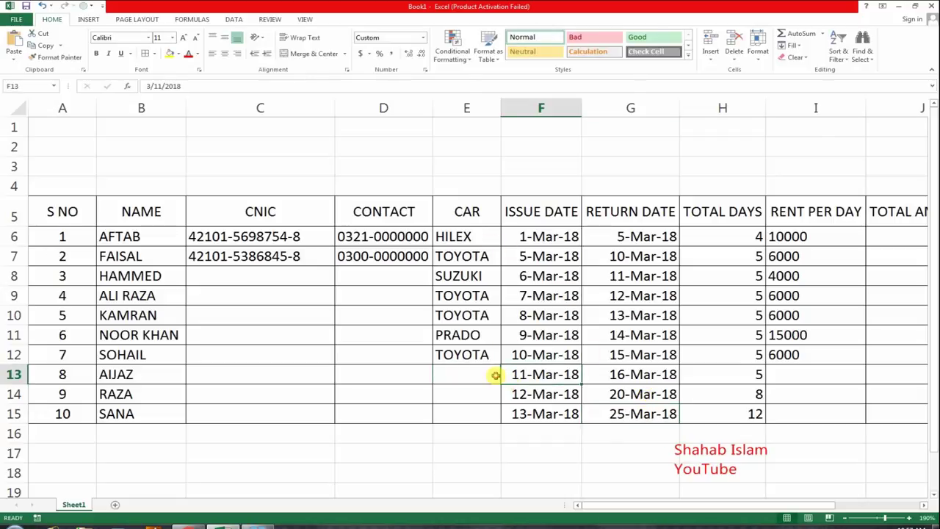
click(495, 377)
click(506, 378)
click(473, 405)
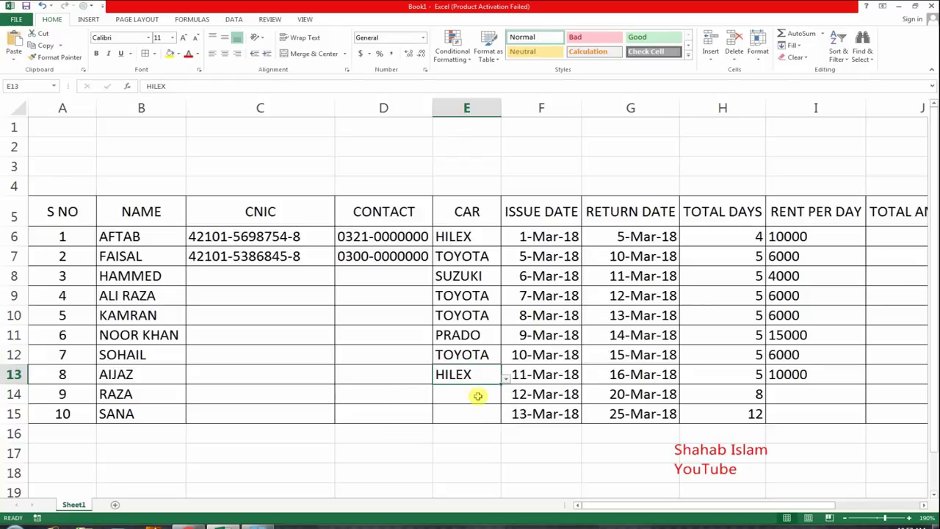
click(500, 395)
click(506, 397)
click(484, 412)
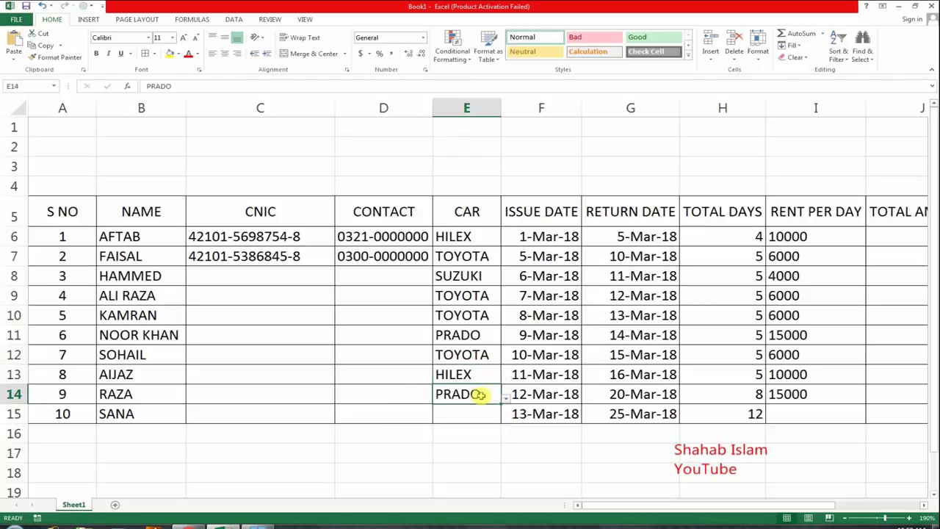
click(483, 414)
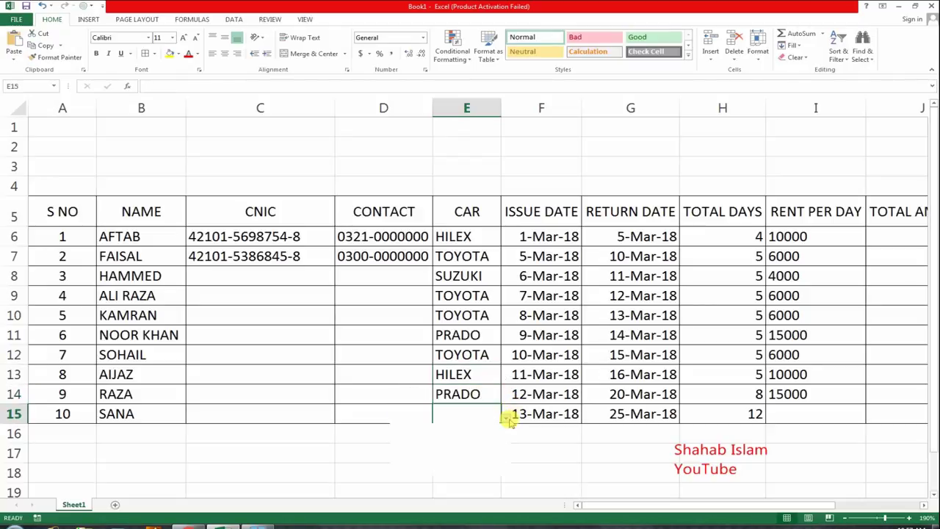
click(505, 417)
click(451, 468)
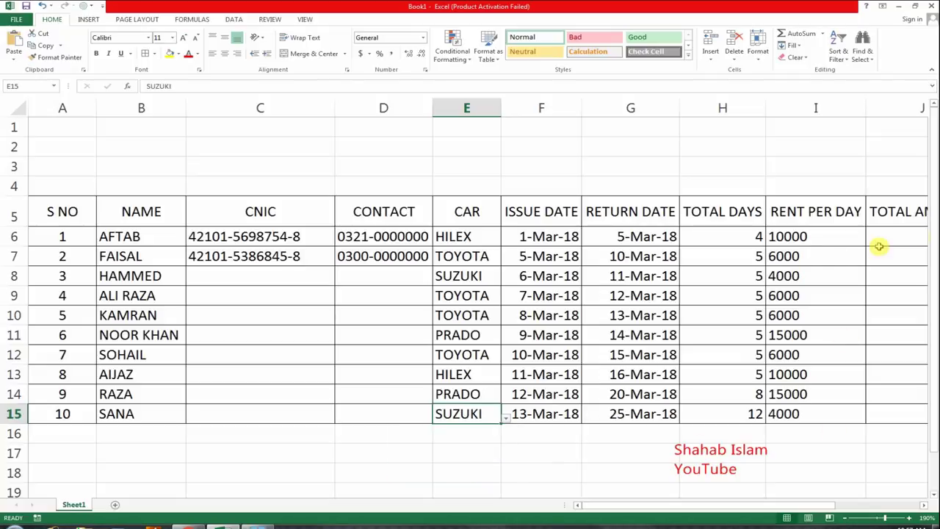
Center-align the rental table data in A6:J15, undoing a stray left alignment
mouse_move(72, 238)
mouse_down()
mouse_move(932, 419)
mouse_move(854, 419)
mouse_up()
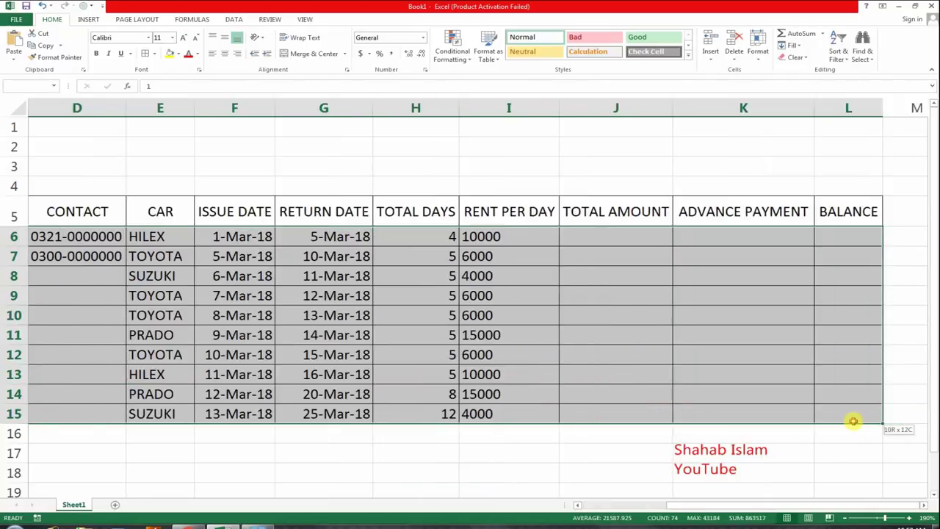
click(216, 53)
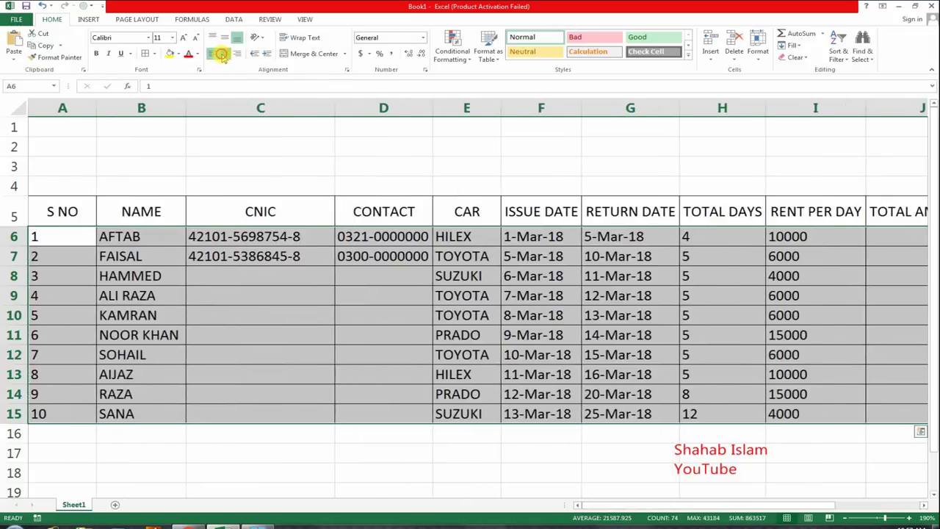
click(217, 54)
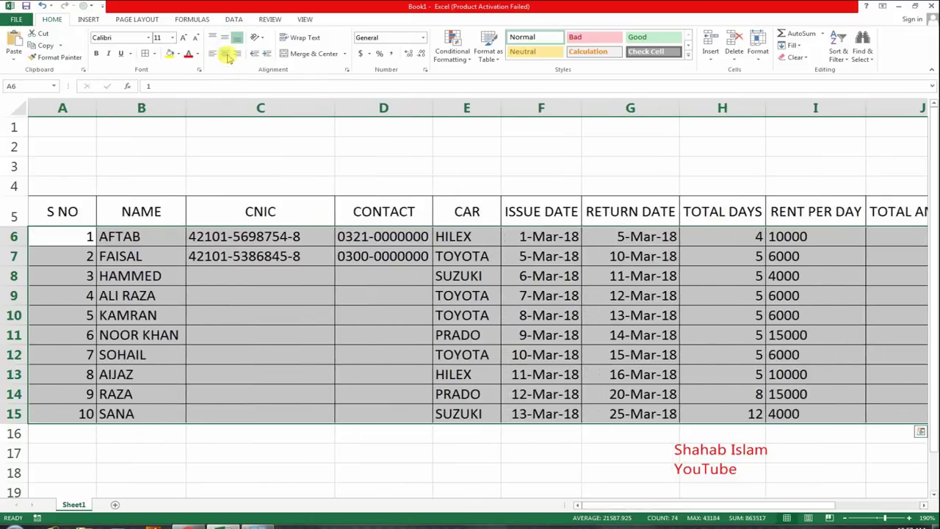
click(227, 55)
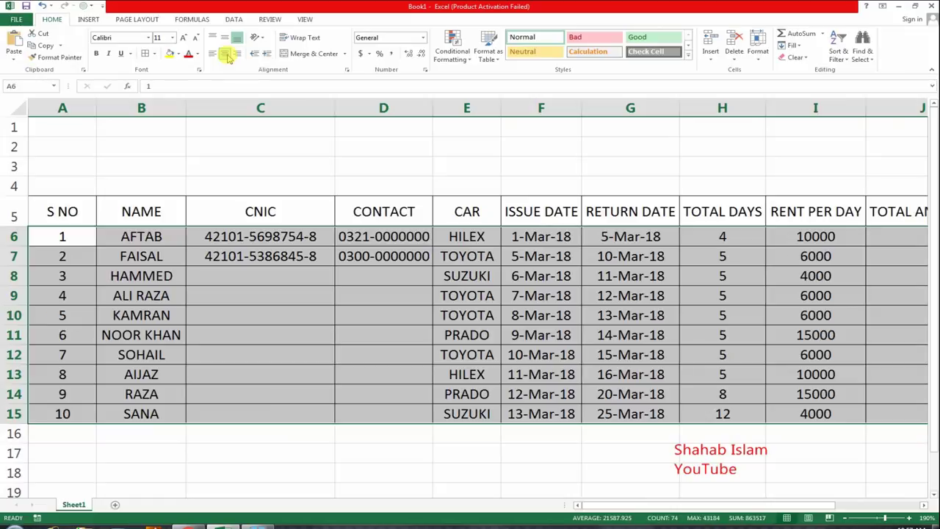
key(ctrl+q)
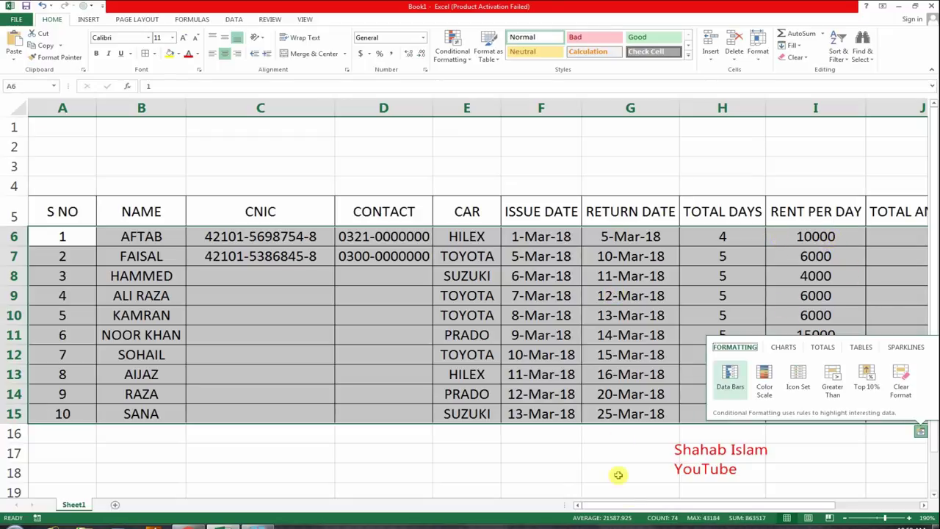
drag(624, 505, 757, 505)
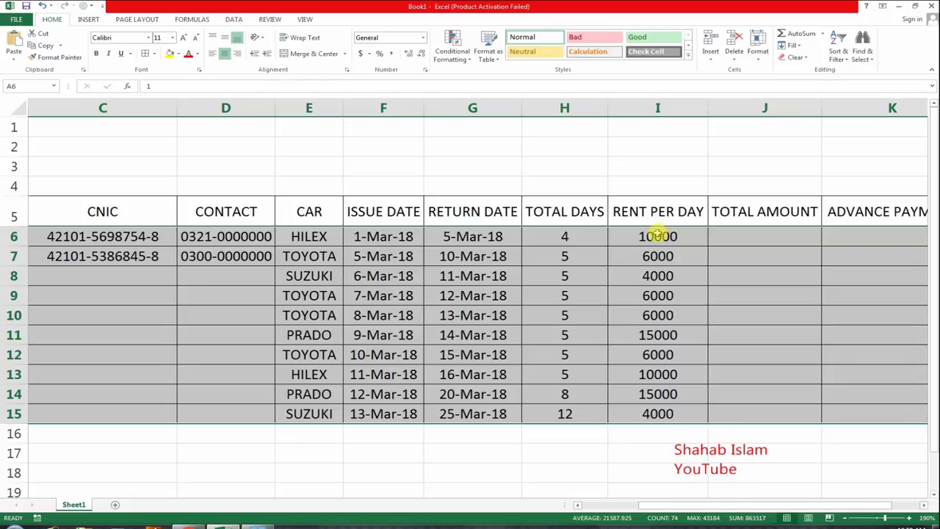
Enter =I6*H6 in J6 and fill the total amount formula down to J15
click(719, 235)
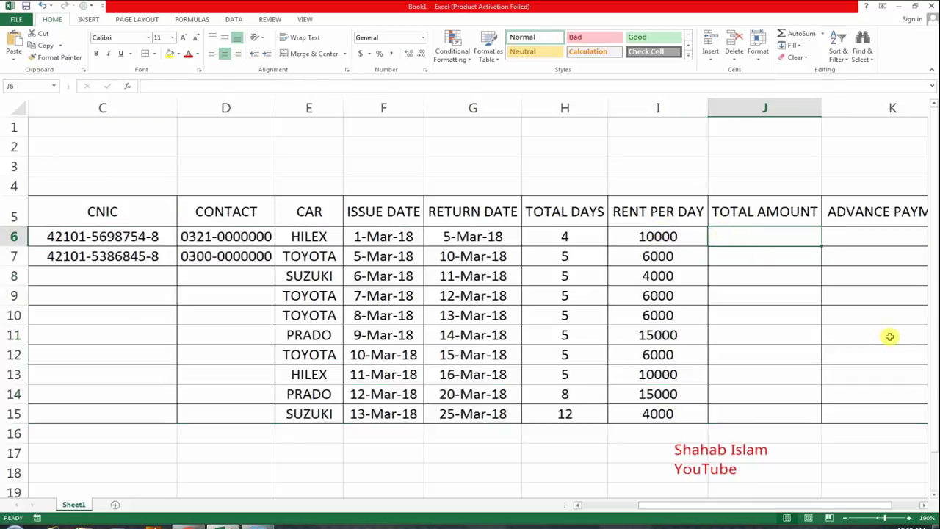
text(=)
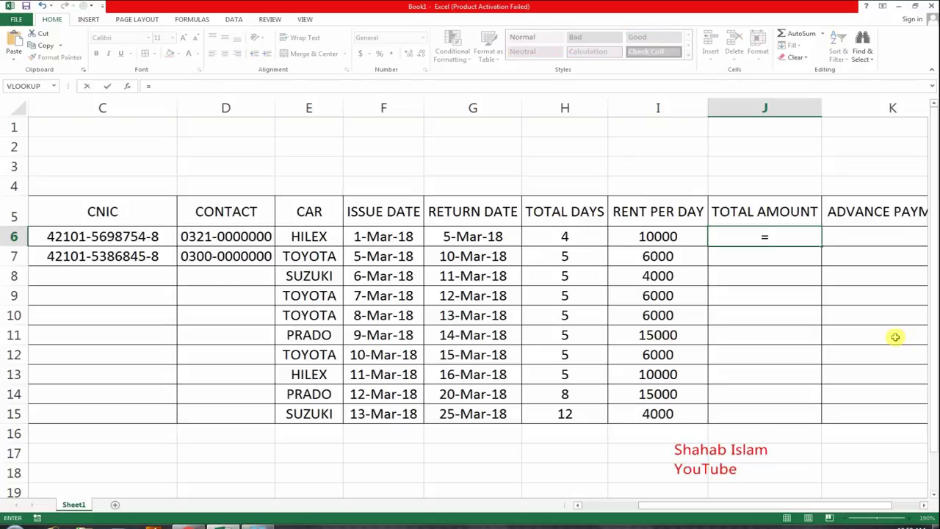
key(Left)
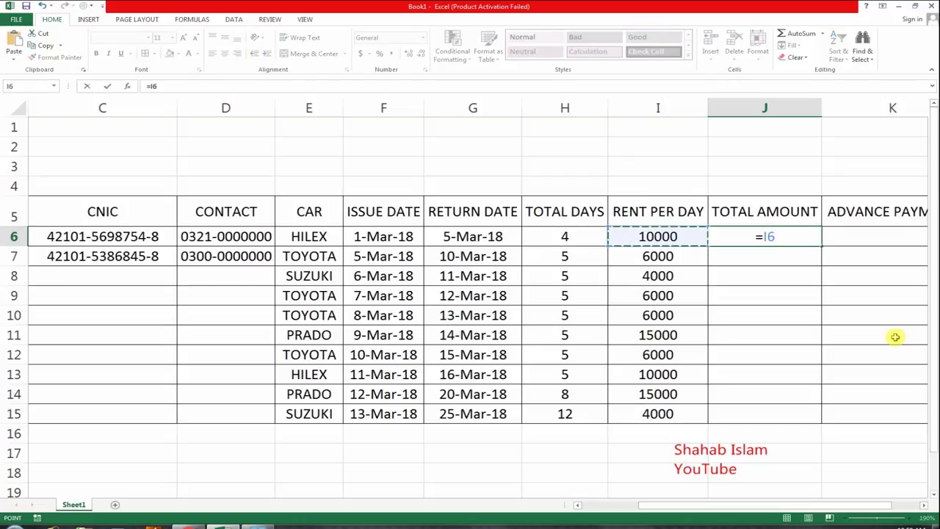
text(*)
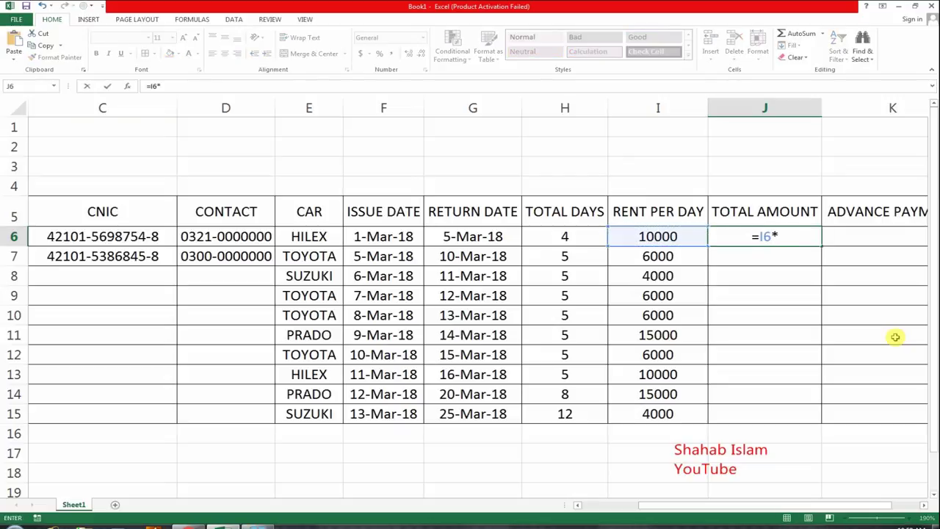
key(Left)
key(Left)
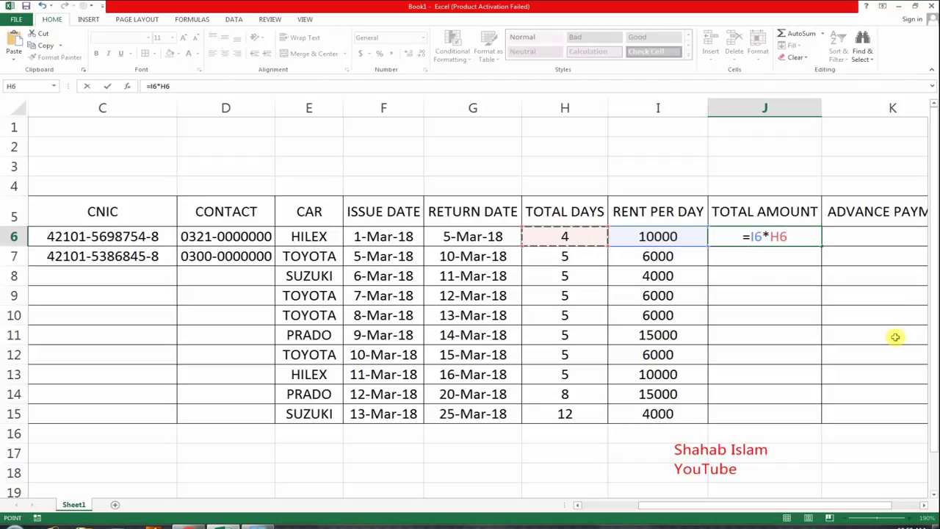
key(Return)
click(814, 243)
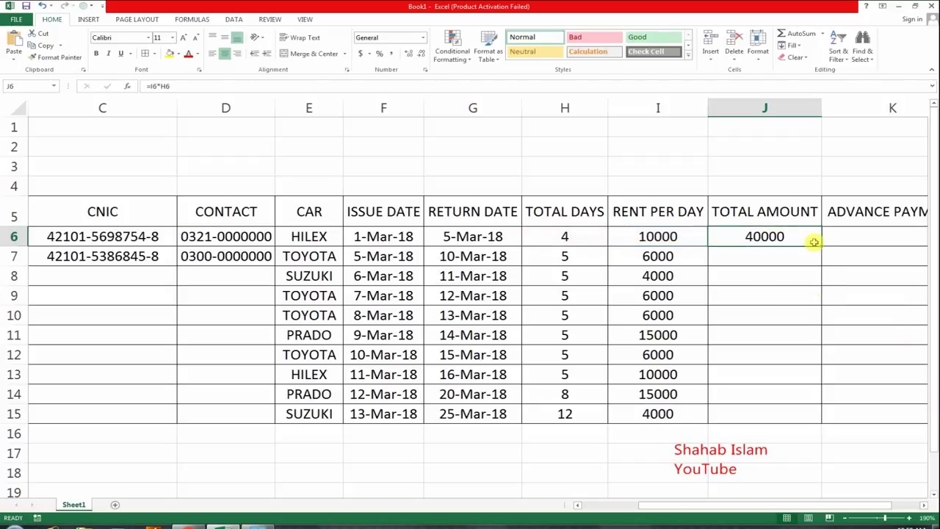
drag(820, 243, 831, 430)
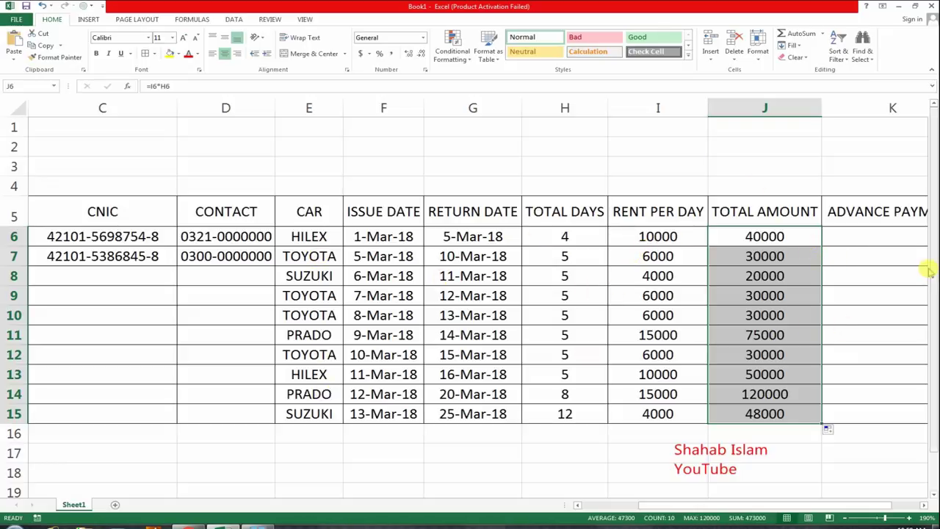
drag(892, 273, 887, 258)
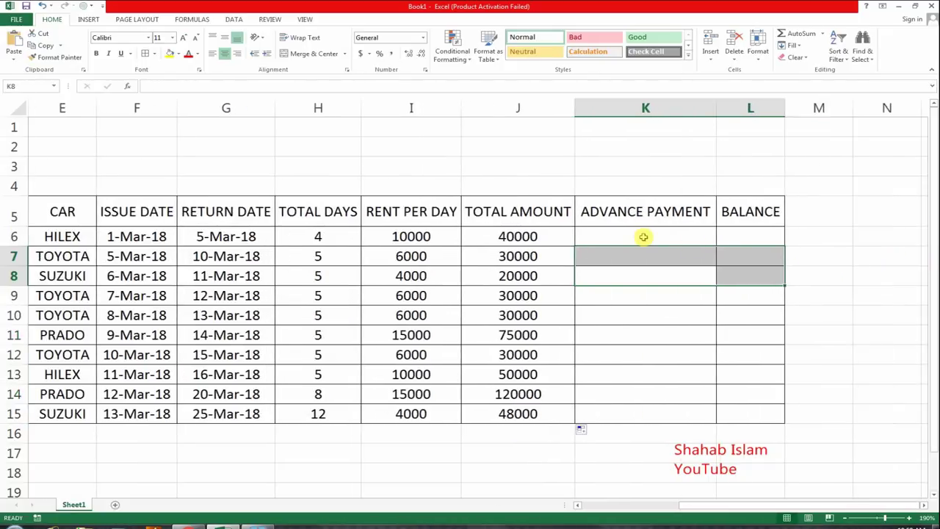
Enter advance payments 20000, 10000, 15000, 30000, 25000, 70000, 25000, 45000, 100000, 40000 in K6:K15
click(644, 236)
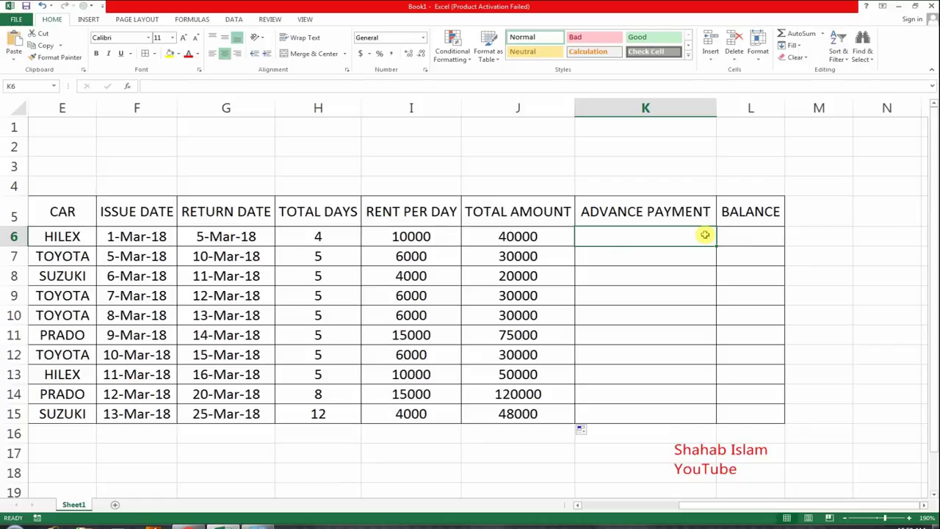
text(2000)
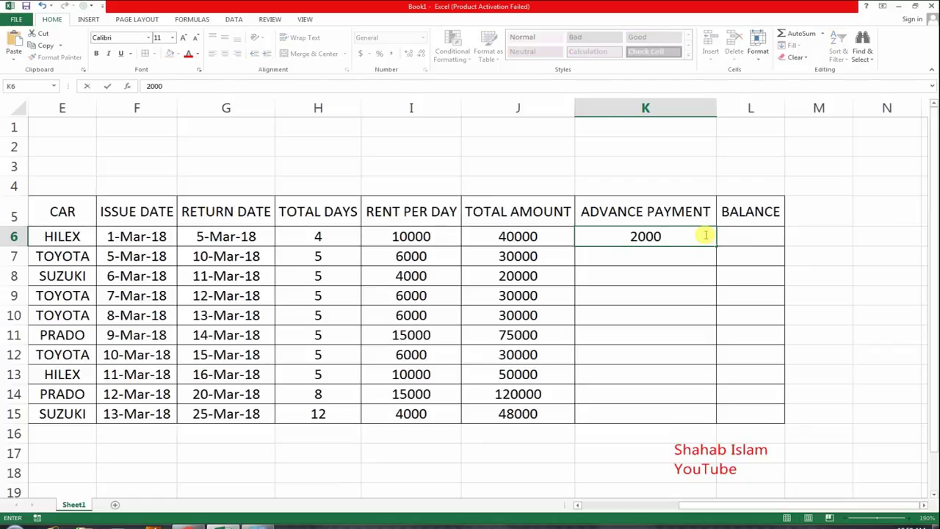
text(0)
key(Return)
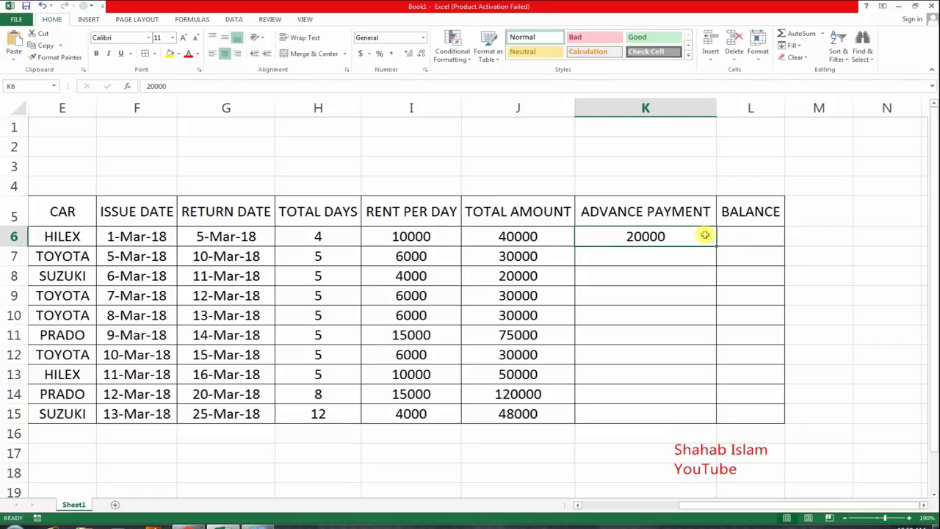
text(1000)
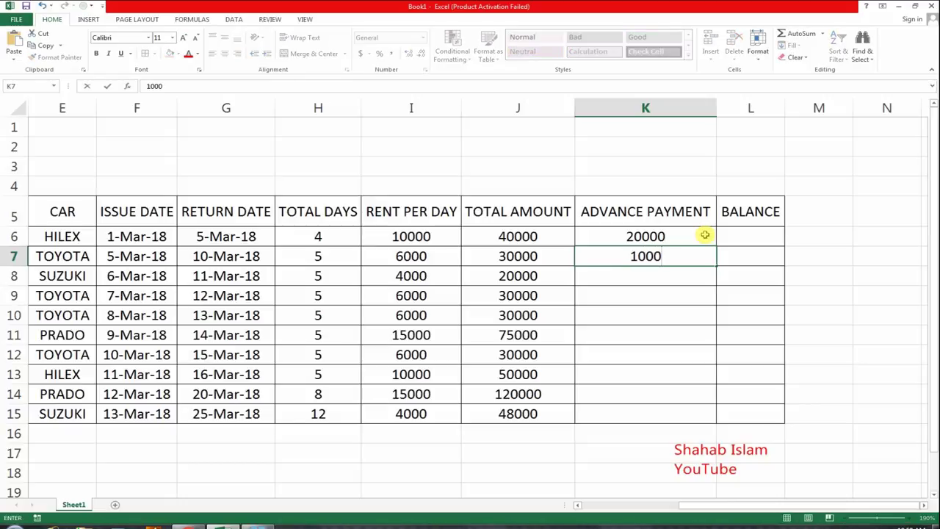
text(0)
key(Return)
text(15000)
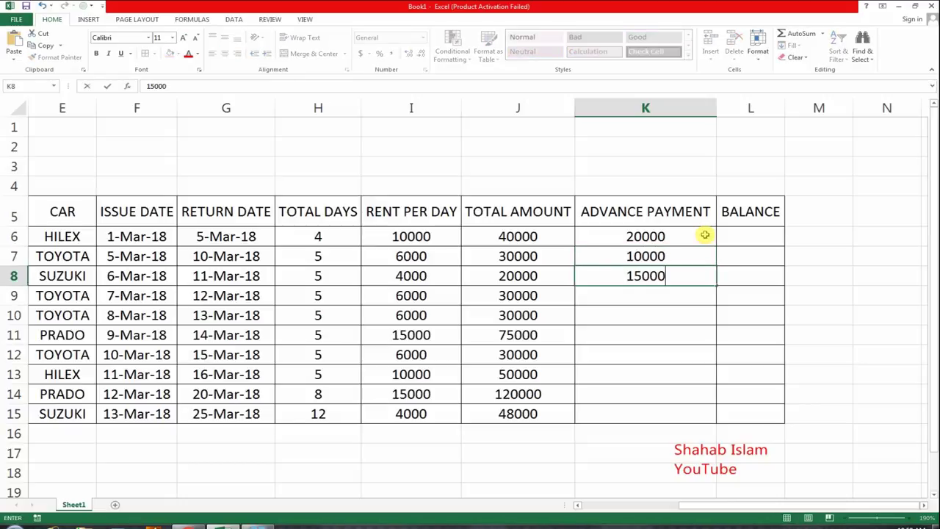
key(Return)
text(3000)
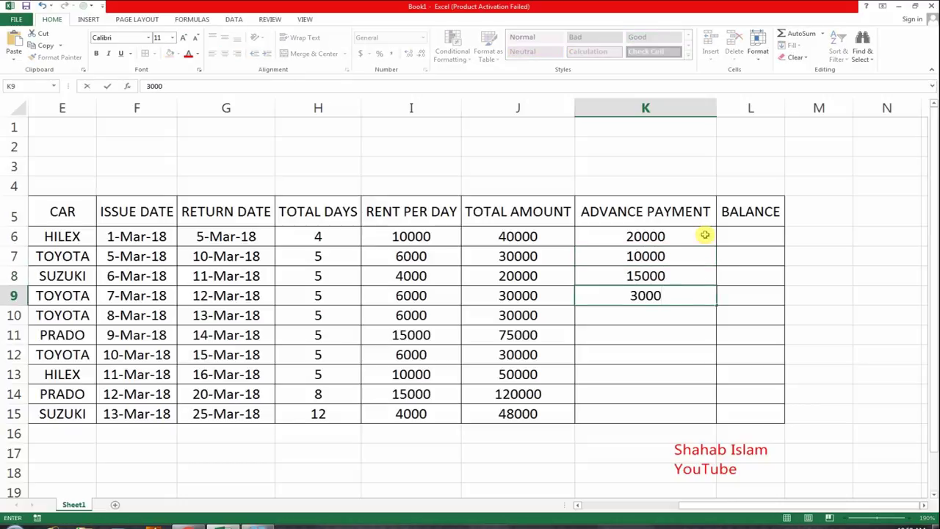
text(0)
key(Return)
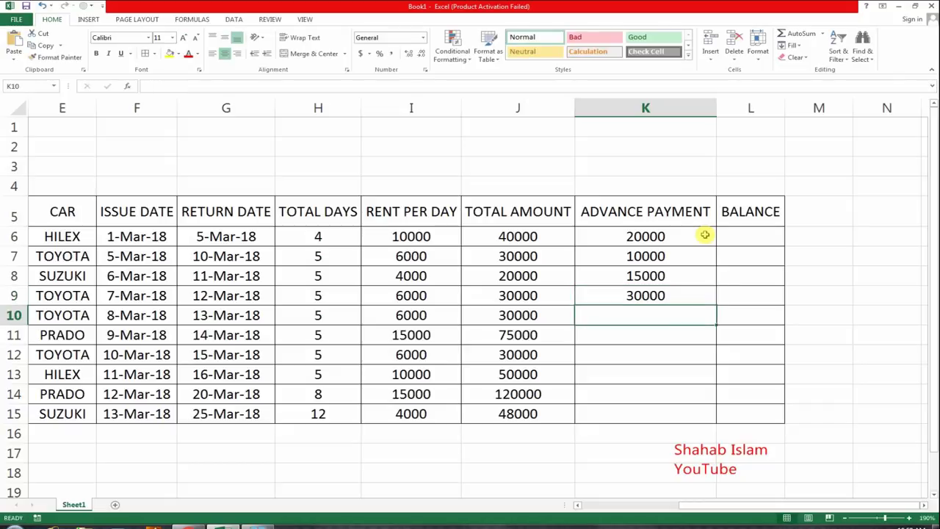
text(25000)
key(Return)
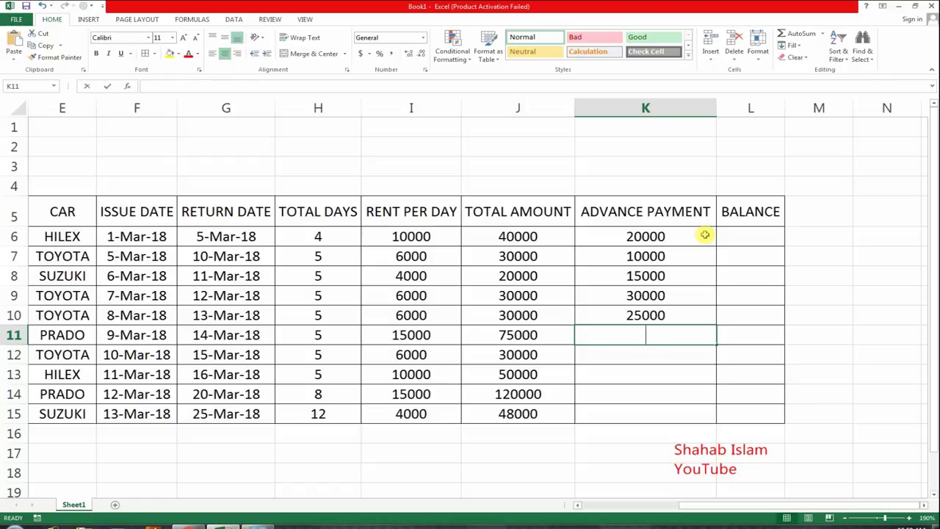
text(70000)
key(Return)
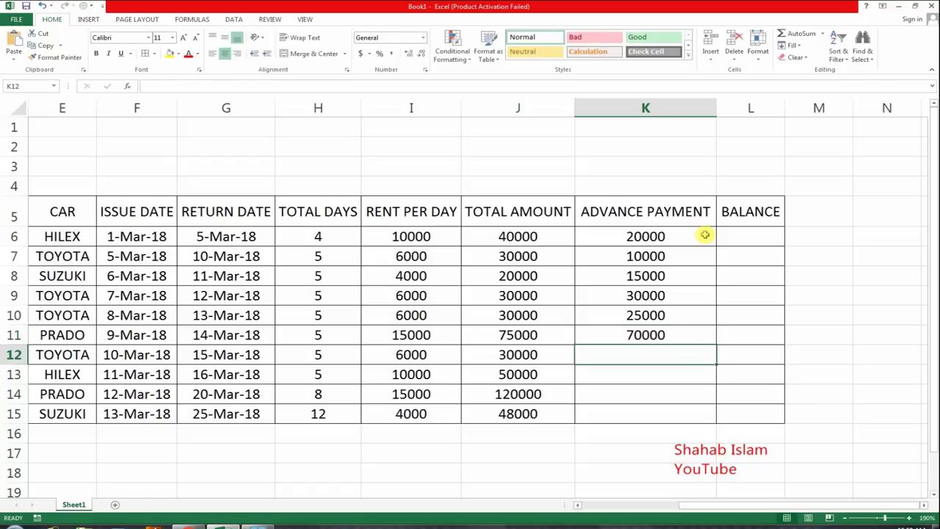
text(25000)
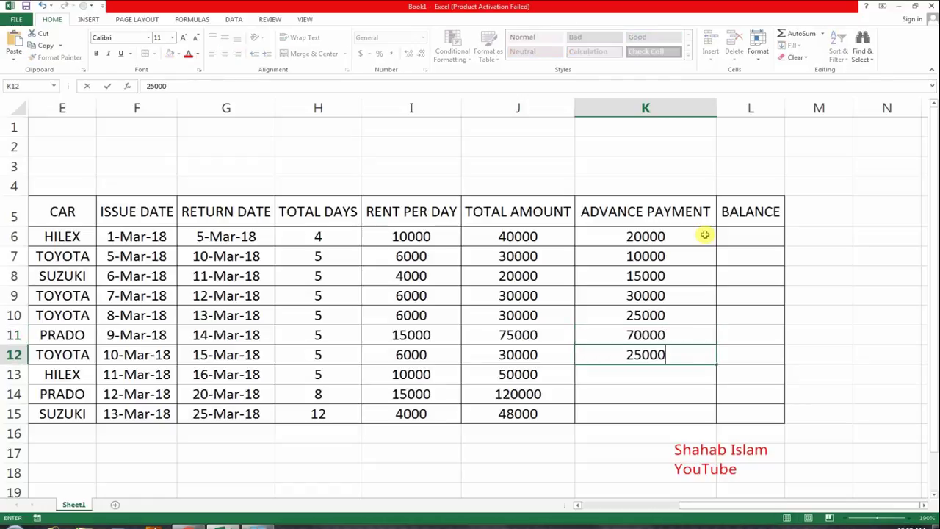
key(Return)
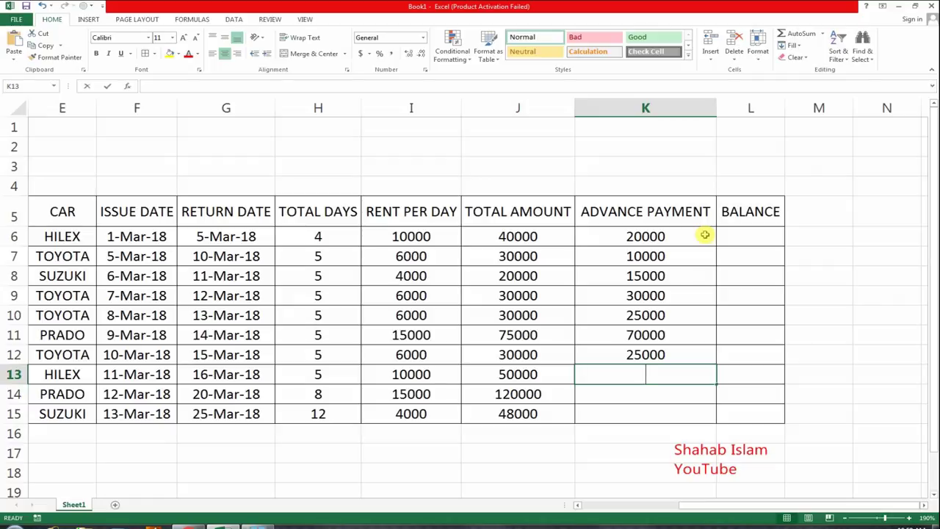
text(45000)
key(Return)
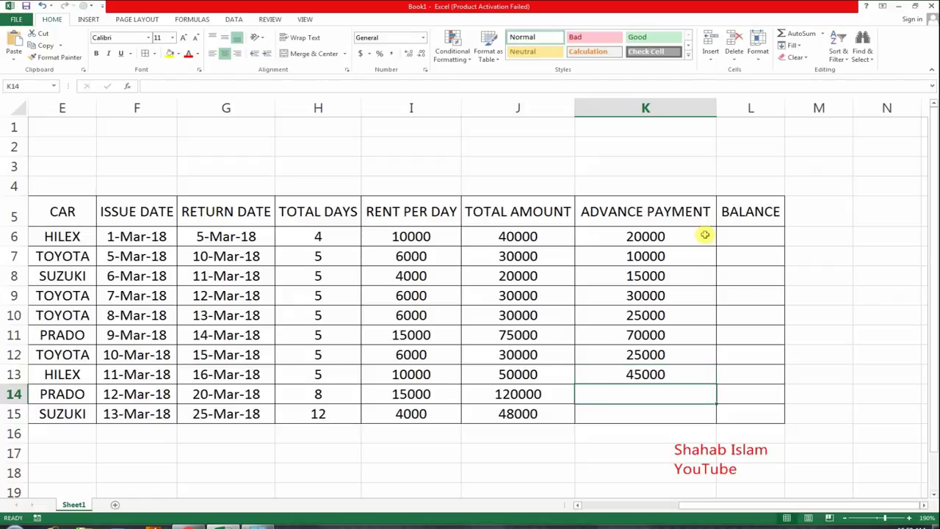
text(1000)
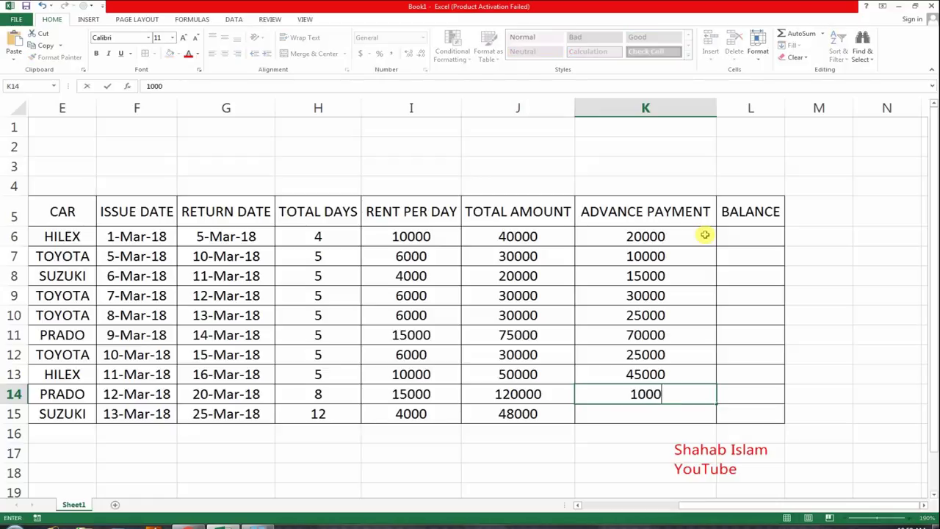
text(00)
key(Return)
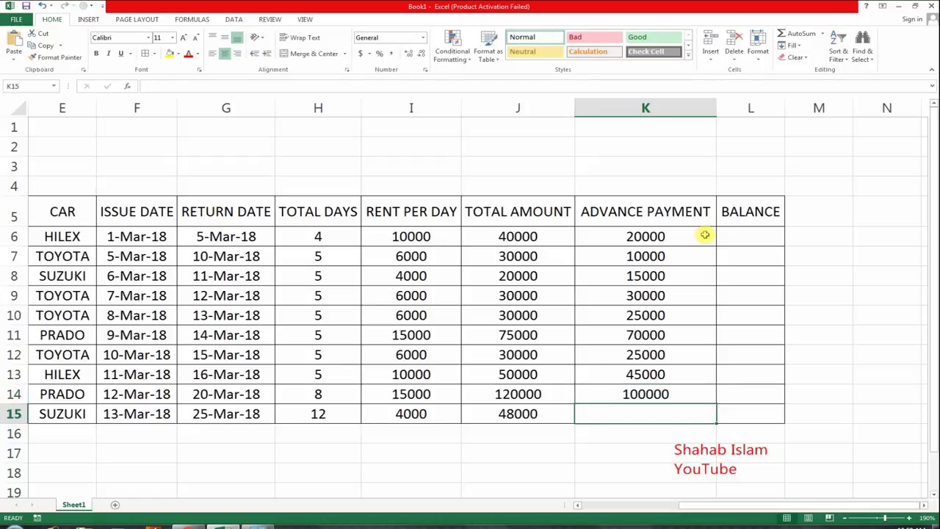
text(40000)
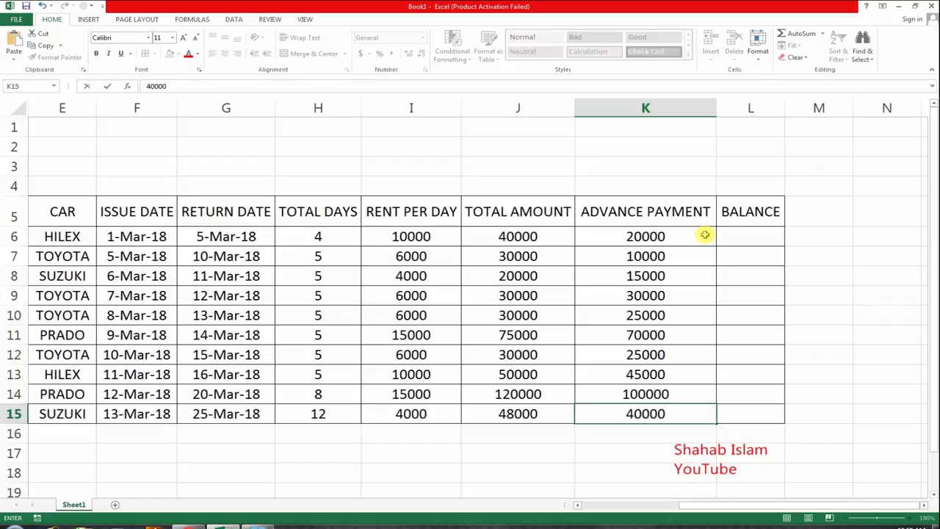
key(Tab)
key(Up)
key(Up)
key(Up)
key(Up)
key(Up)
key(Up)
key(Up)
key(Up)
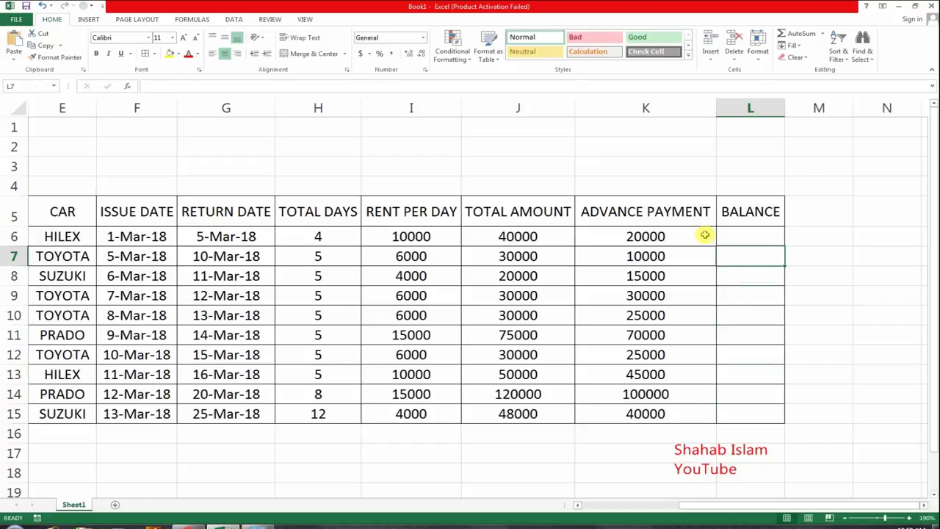
key(Up)
Enter =J6-K6 in L6 and fill the balance formula down to L15
text(=)
click(704, 234)
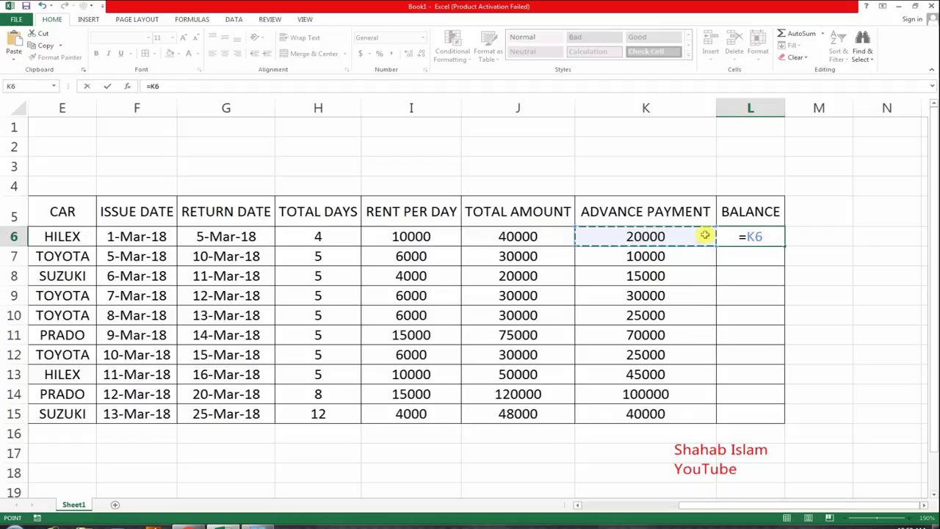
key(Left)
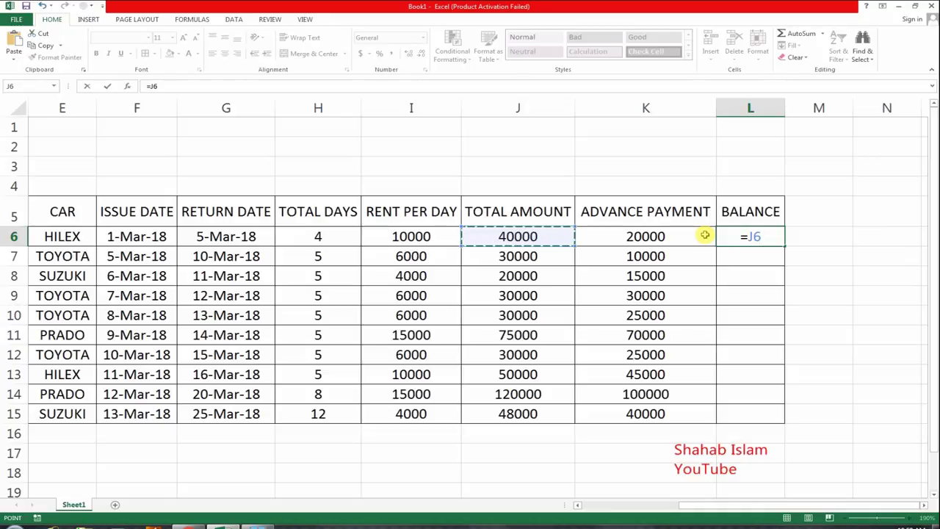
text(-)
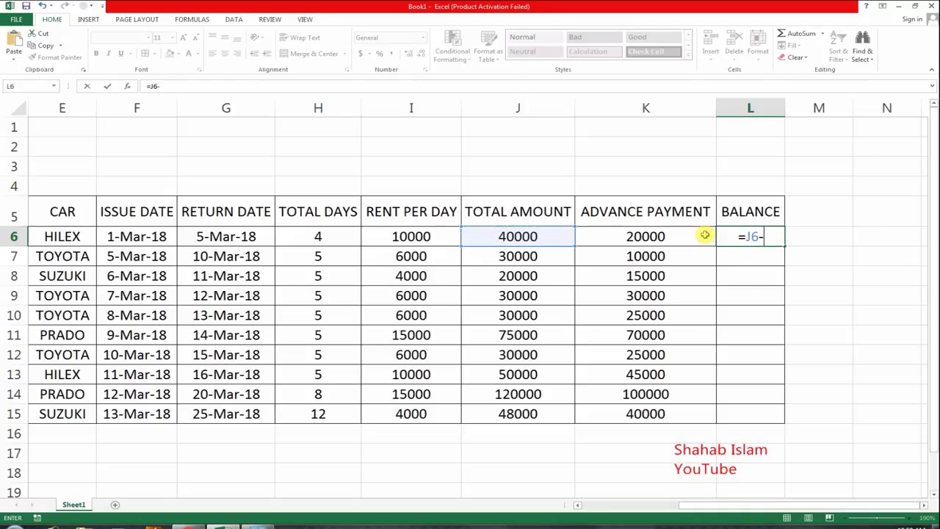
click(704, 234)
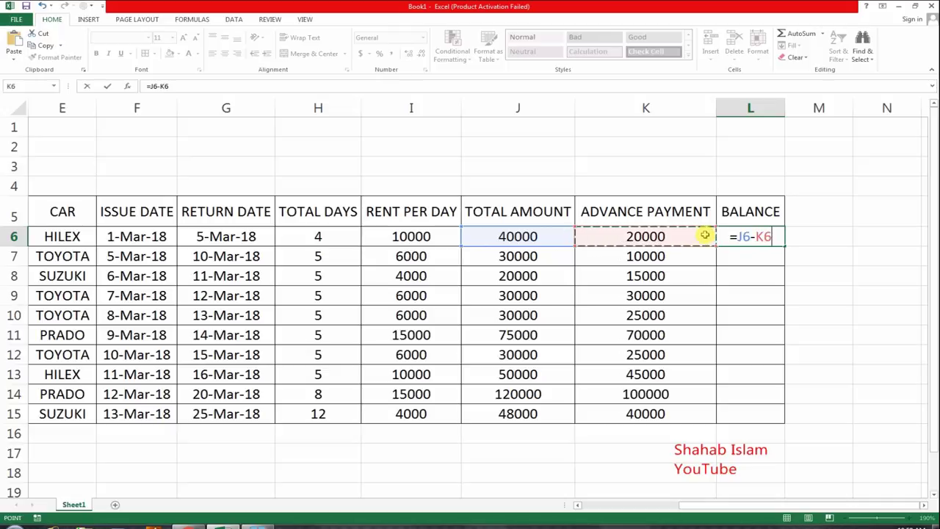
key(Return)
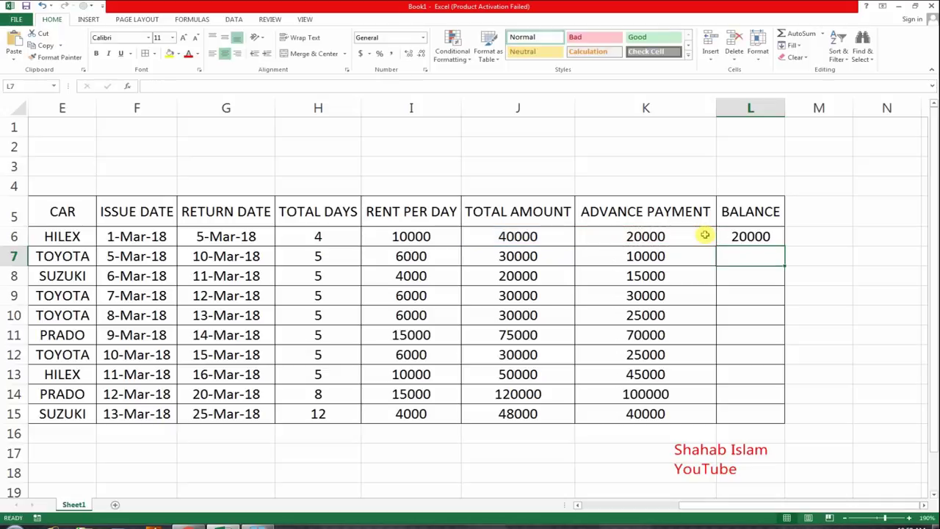
key(Up)
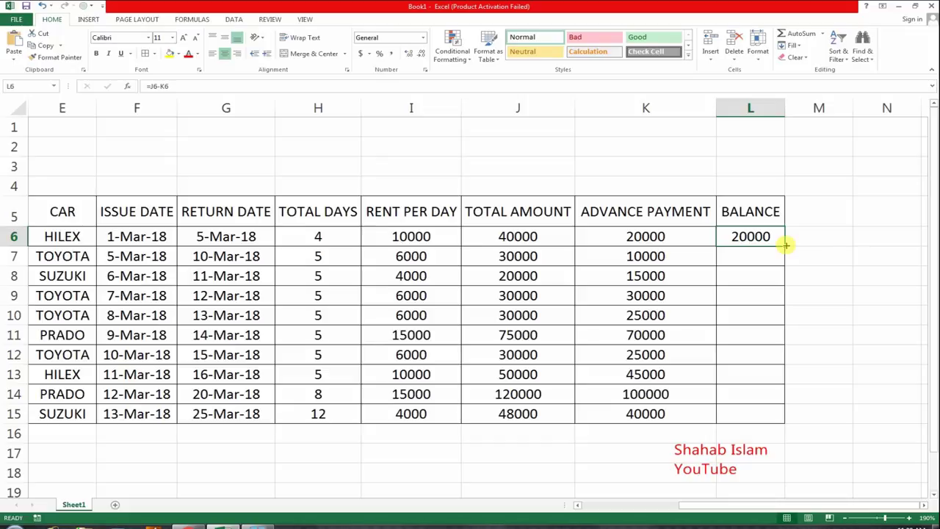
drag(784, 246, 776, 424)
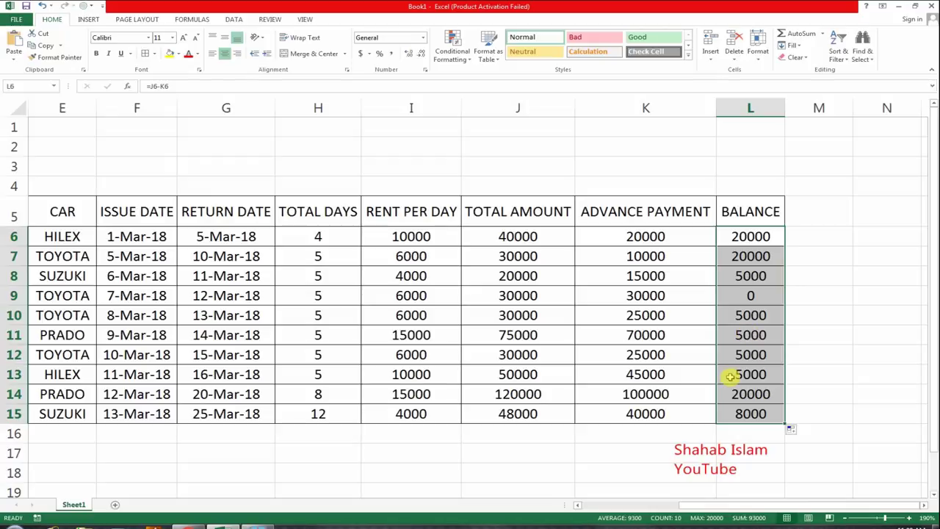
key(ctrl+q)
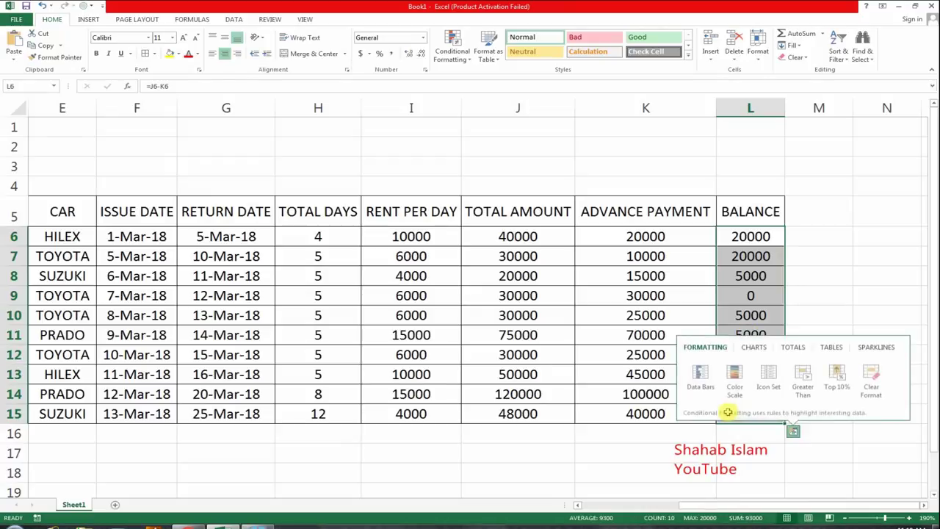
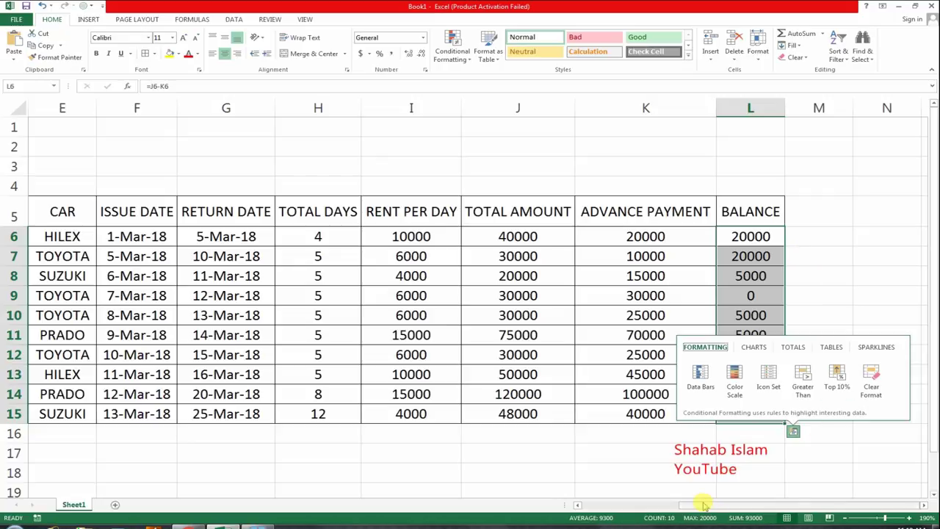
Narrow the CNIC column slightly and zoom so table A5:L15 fills the window
drag(699, 505, 636, 511)
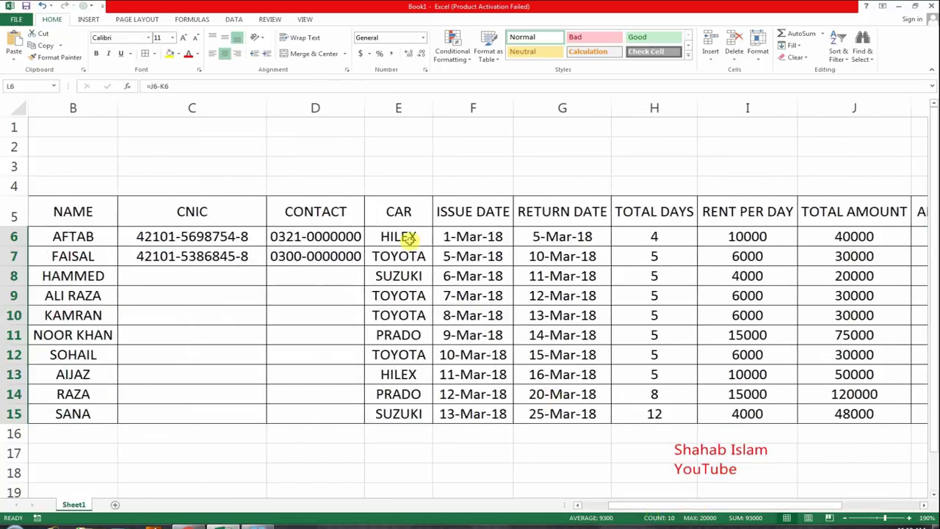
drag(266, 107, 258, 108)
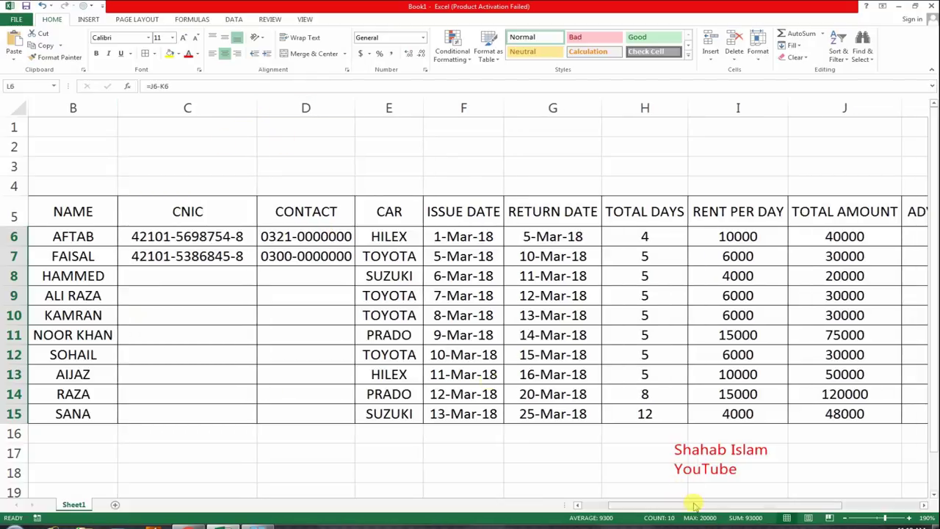
scroll(4, 215, left, 1)
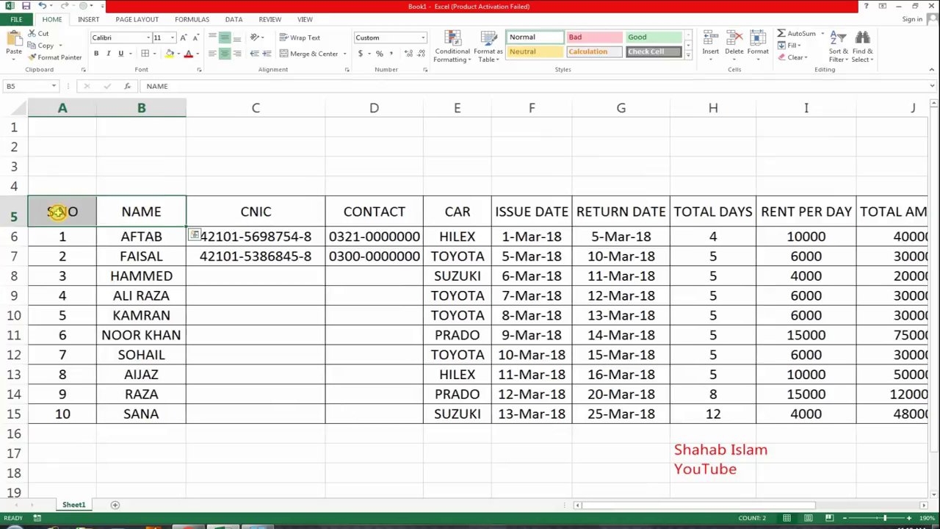
mouse_move(59, 212)
mouse_down()
mouse_move(920, 378)
mouse_move(859, 412)
mouse_up()
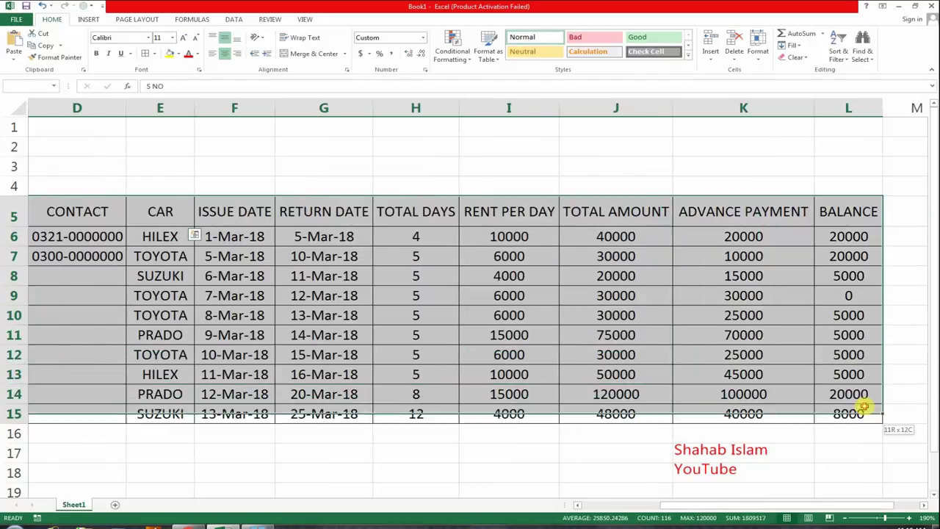
click(304, 19)
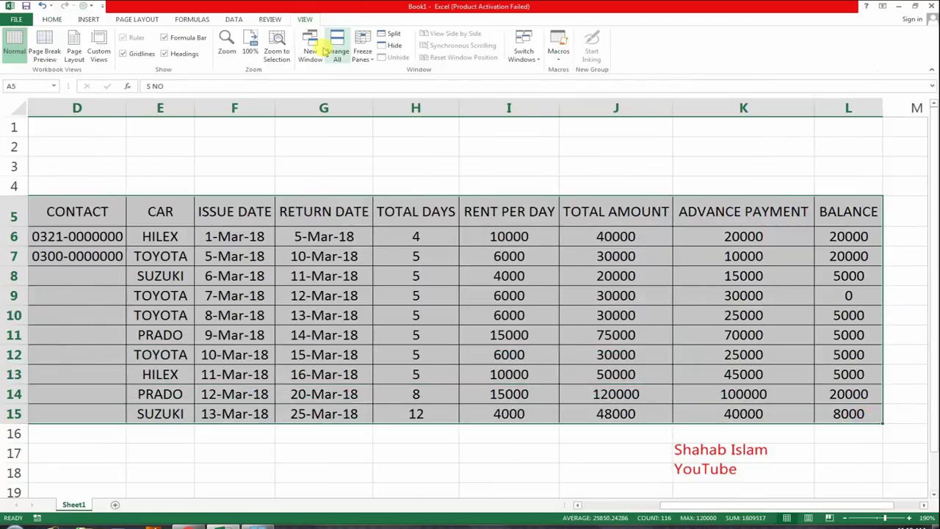
click(278, 55)
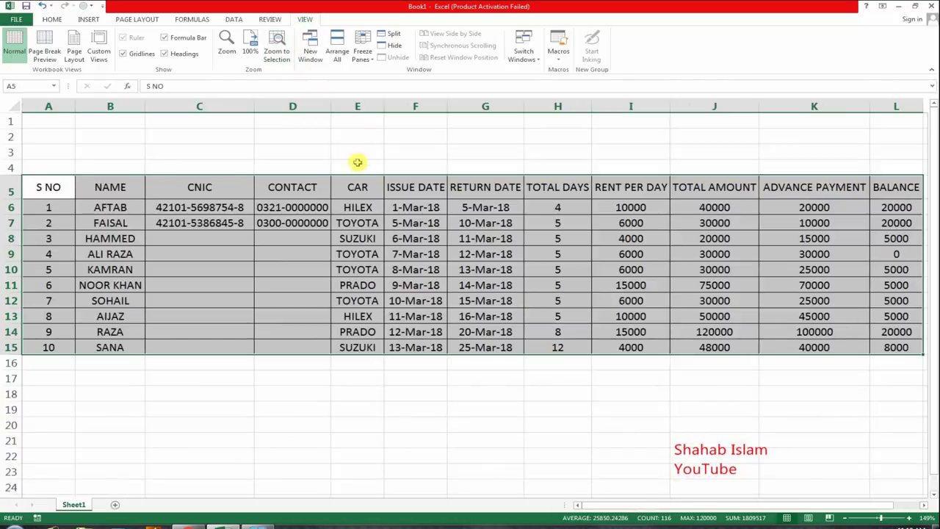
click(52, 19)
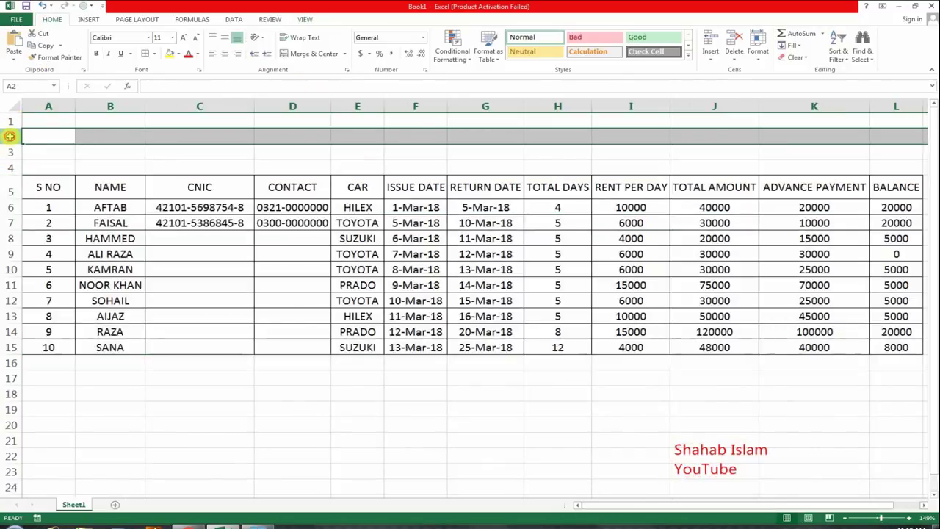
Insert four blank rows above the table
drag(10, 136, 9, 151)
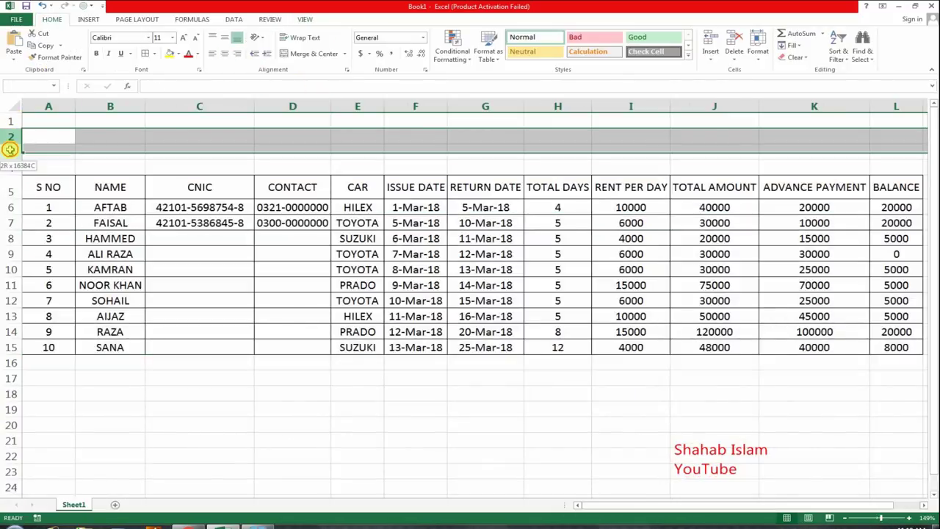
key(ctrl+shift+plus)
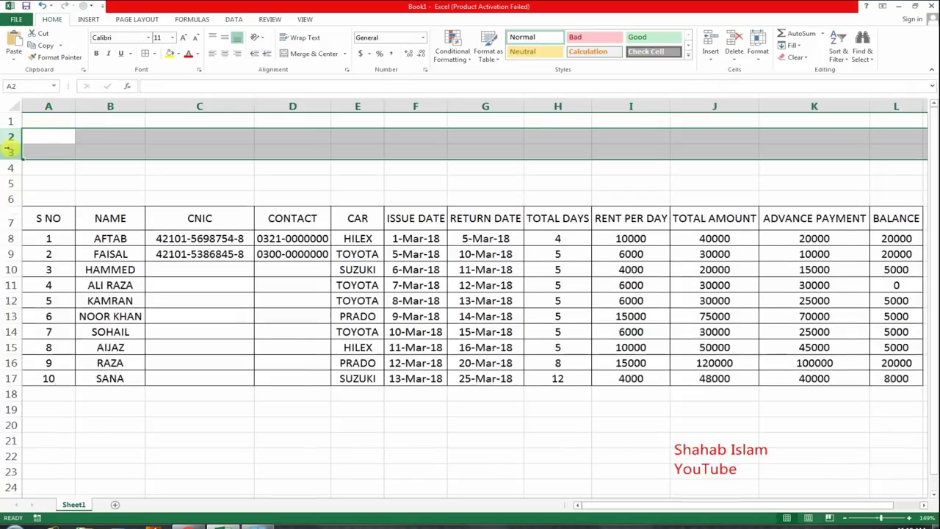
key(ctrl+shift+plus)
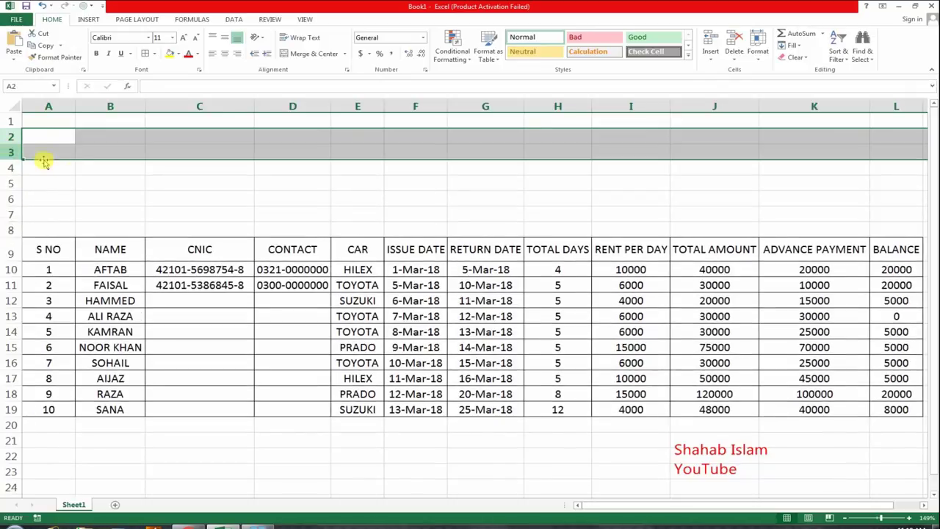
Merge and centre A4:L7 into one wide title cell
drag(48, 168, 484, 214)
mouse_move(593, 213)
mouse_down()
mouse_move(860, 203)
mouse_move(884, 216)
mouse_up()
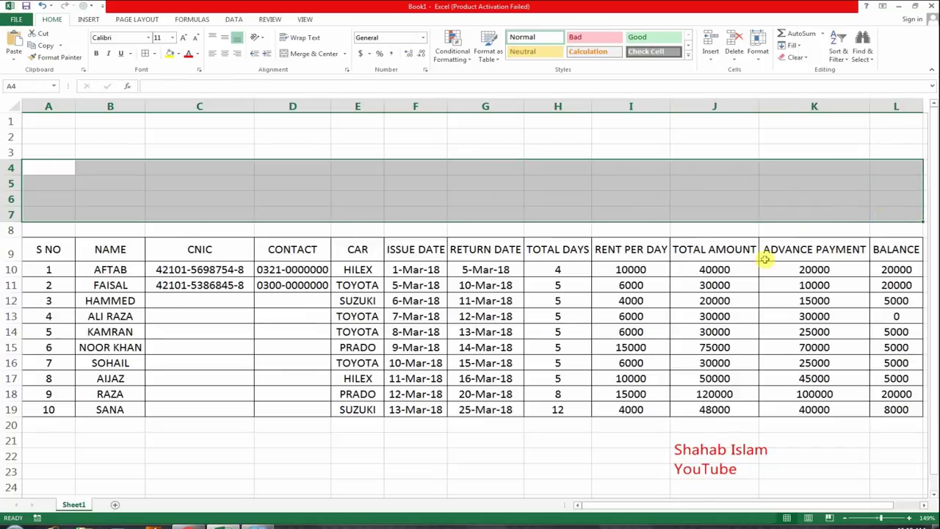
click(301, 56)
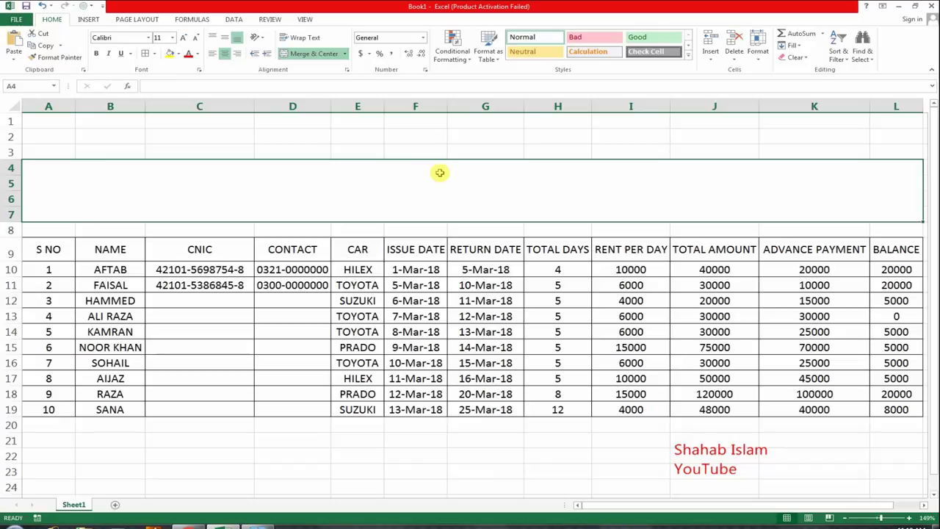
Enter 'CAR SHOWROOM VEHICLE REPORT' in merged cell A4, correcting typing slips
text(CAR )
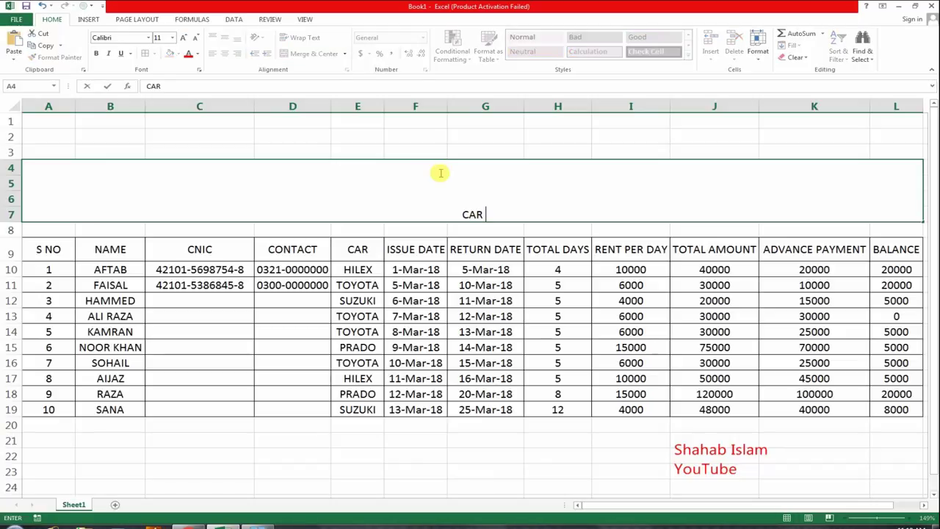
text(SH)
text(OWR)
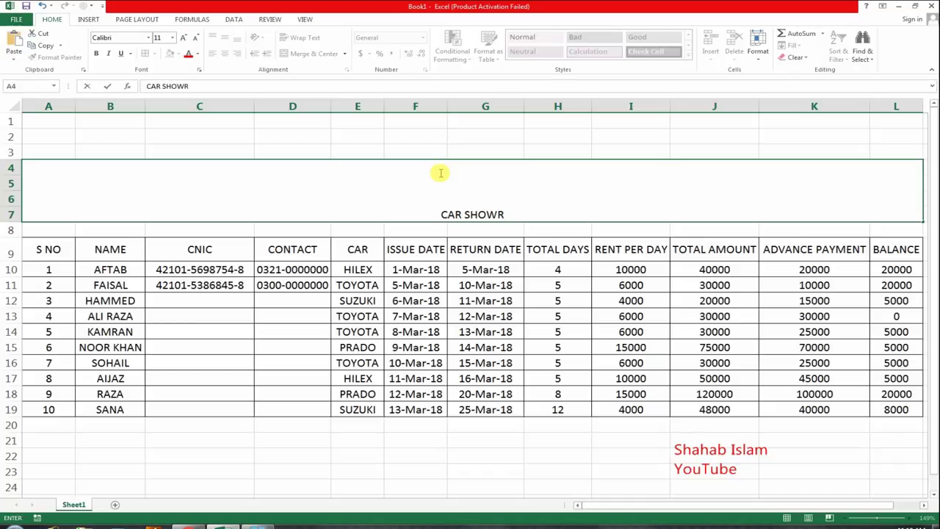
text(OOM)
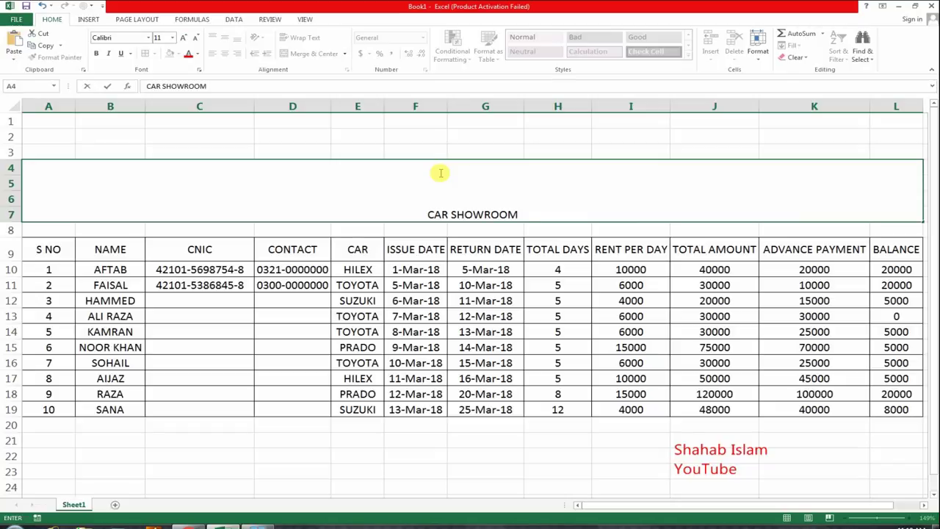
text( VE)
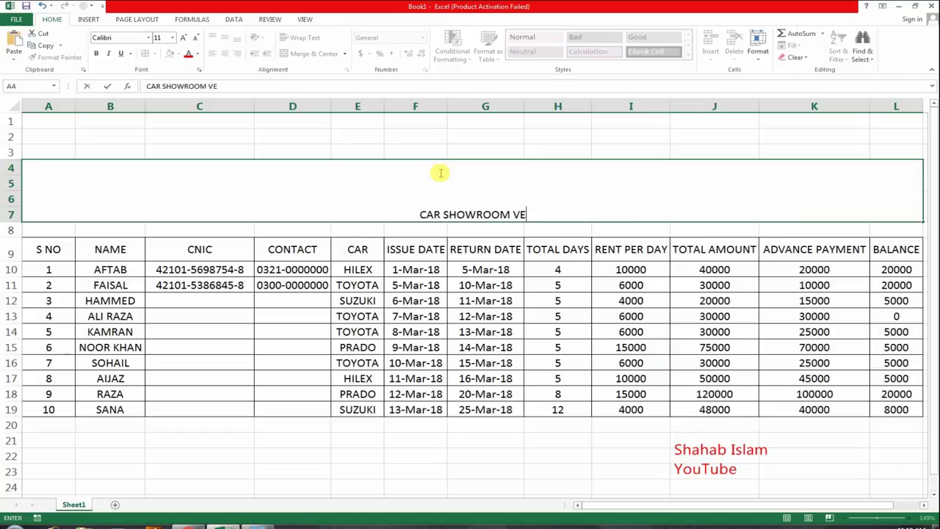
key(BackSpace)
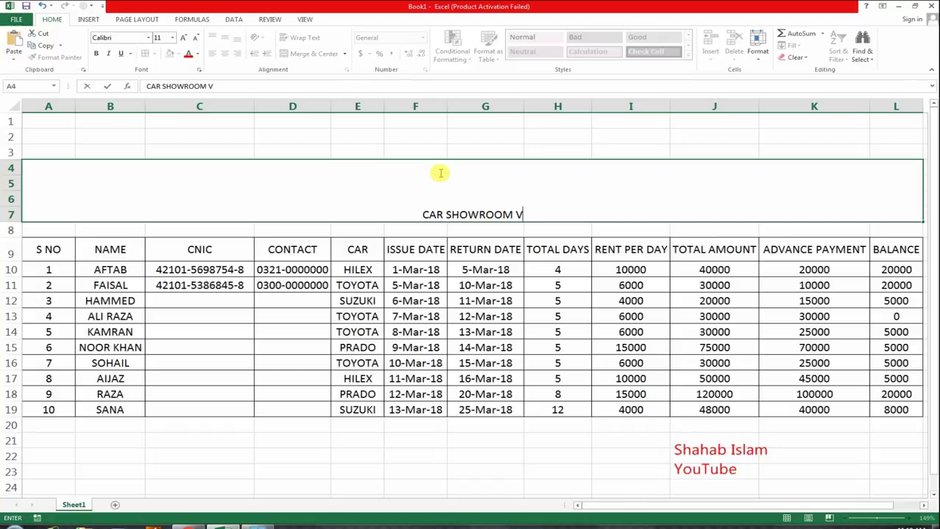
key(F2)
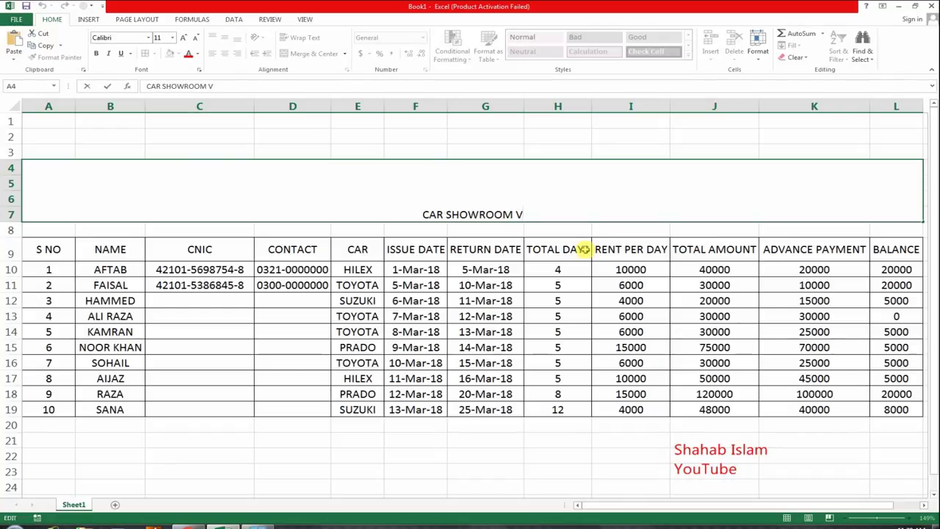
text(EC)
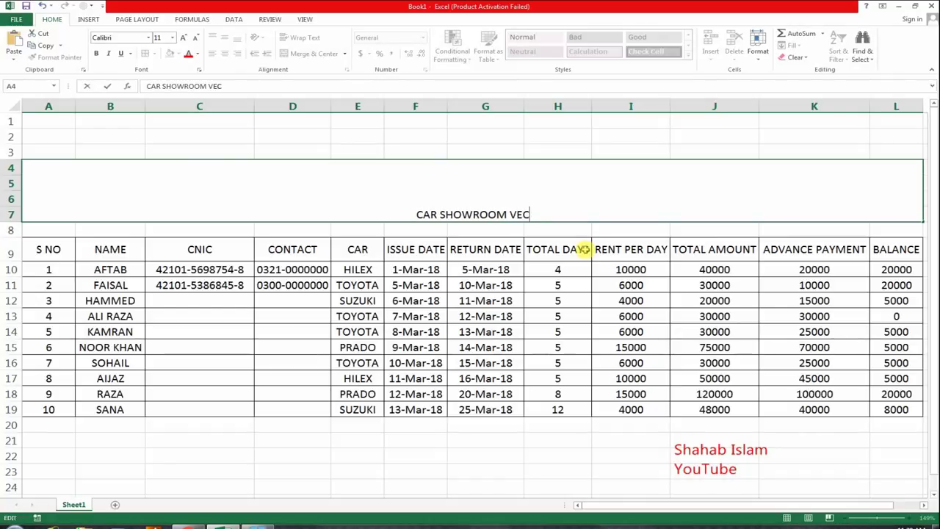
key(BackSpace)
text(H)
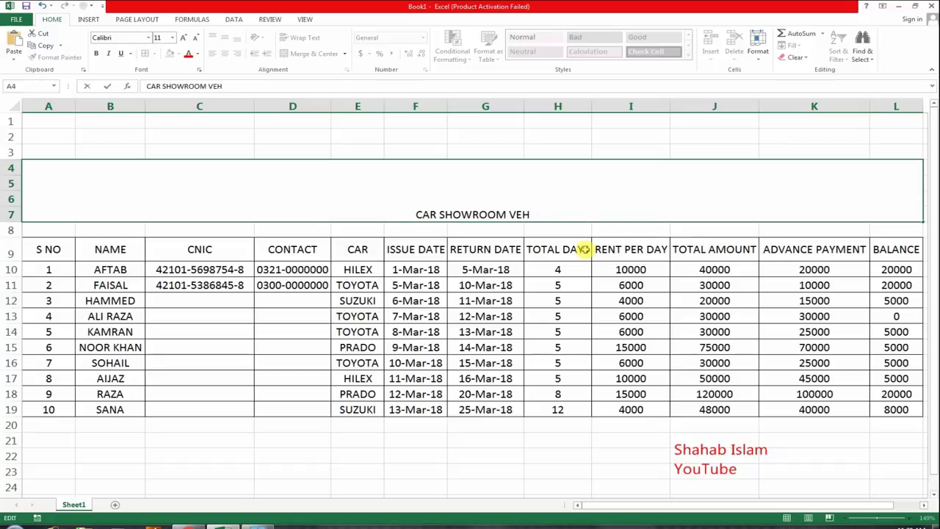
text(ICLE )
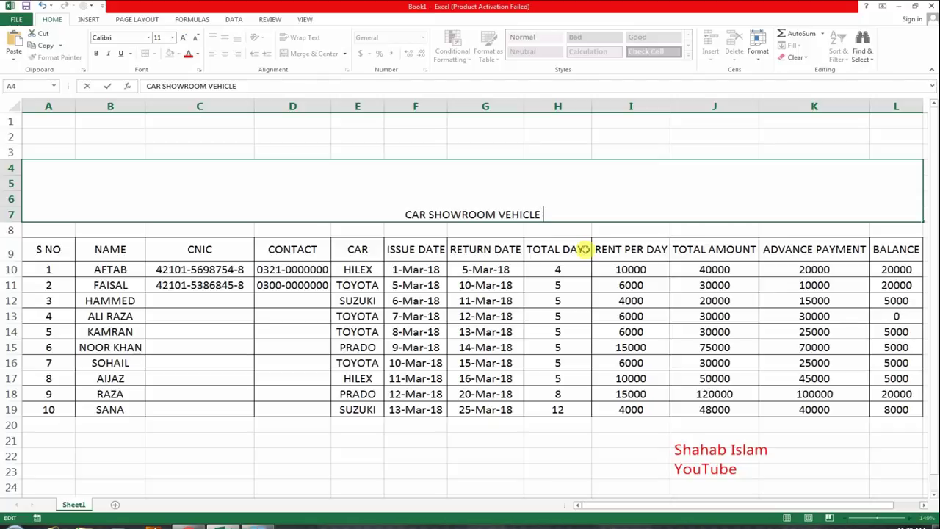
text(REP)
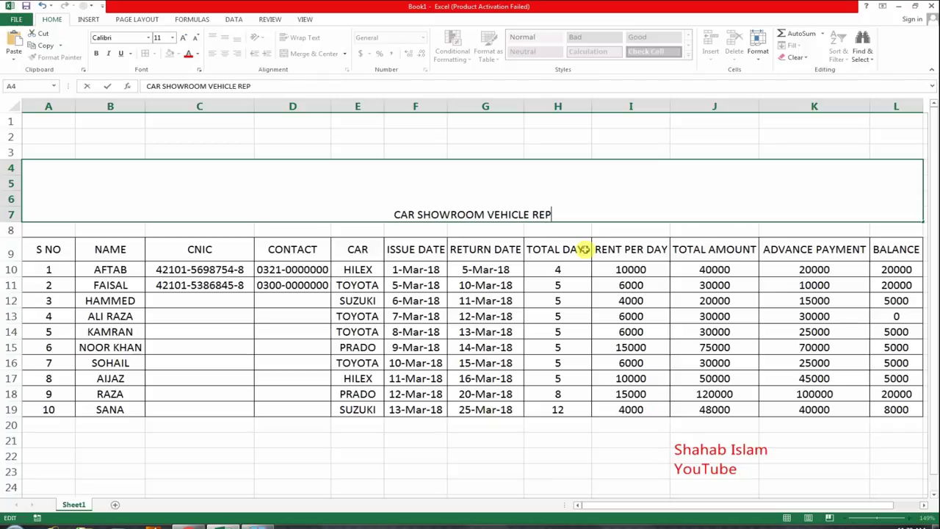
text(ORT)
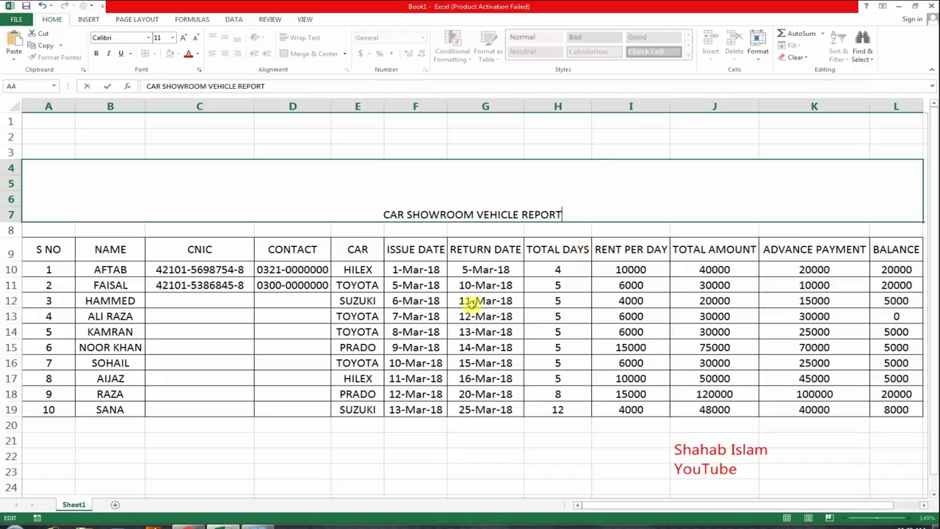
click(464, 304)
click(451, 182)
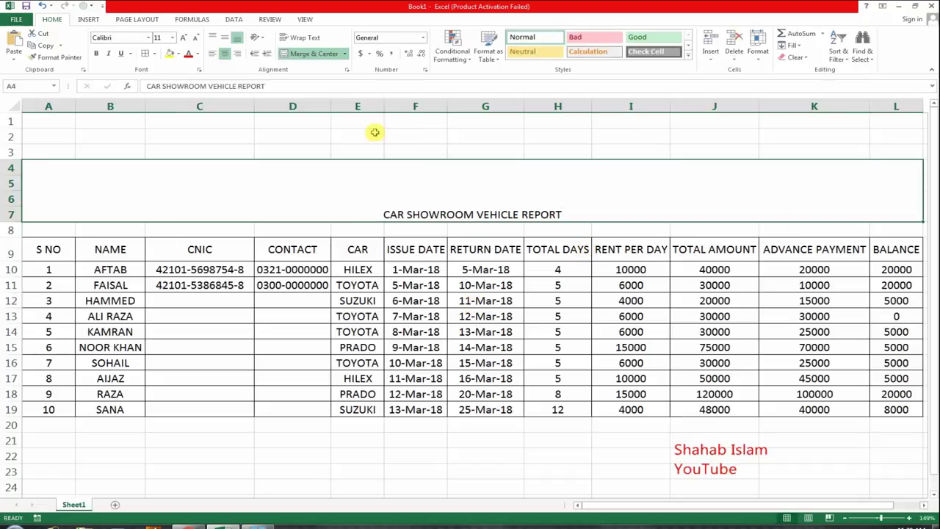
Enlarge the title text to 36 pt
click(182, 37)
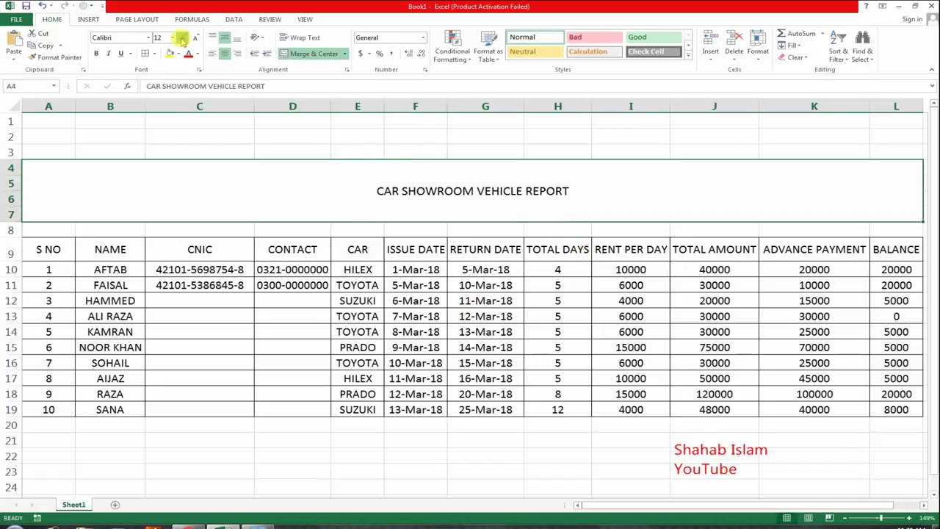
click(181, 38)
click(182, 38)
click(181, 37)
click(181, 37)
click(181, 37)
click(182, 37)
click(182, 37)
click(181, 38)
click(181, 37)
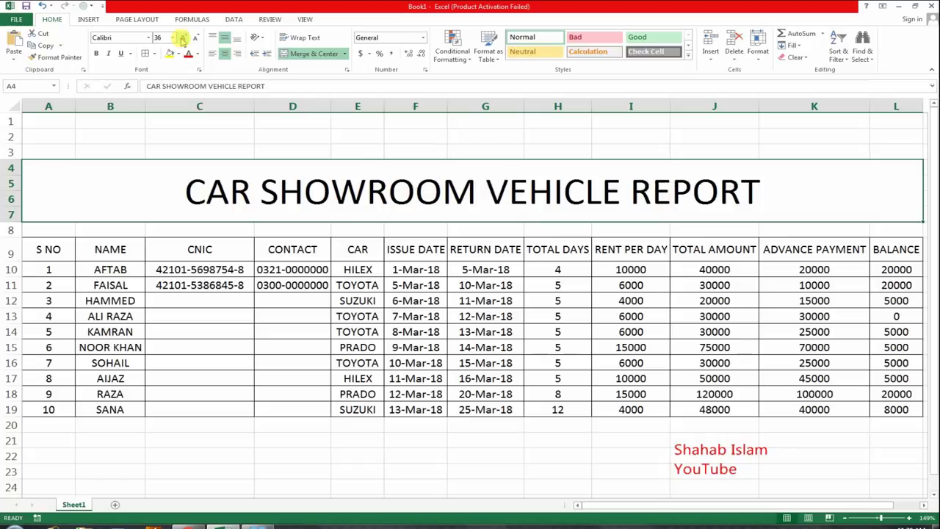
Fill the header row A9:L9 black
drag(54, 249, 895, 249)
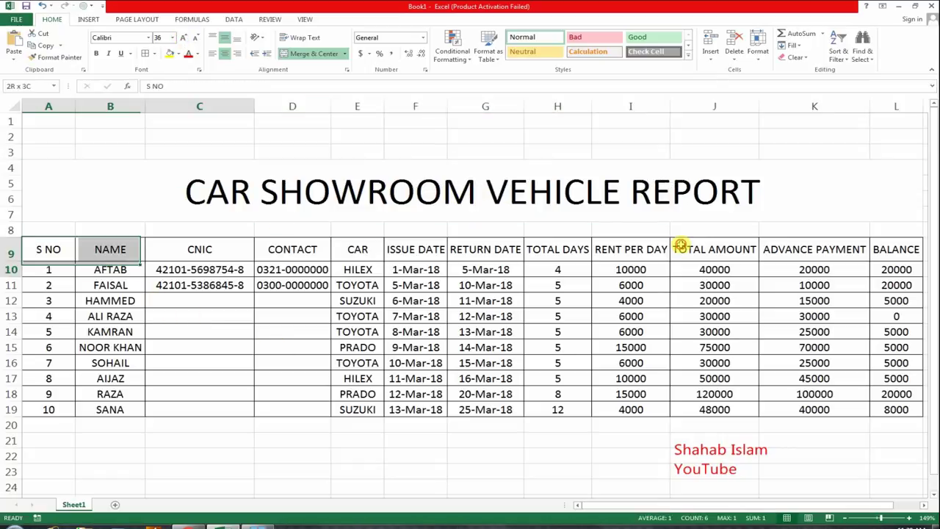
click(179, 54)
click(182, 79)
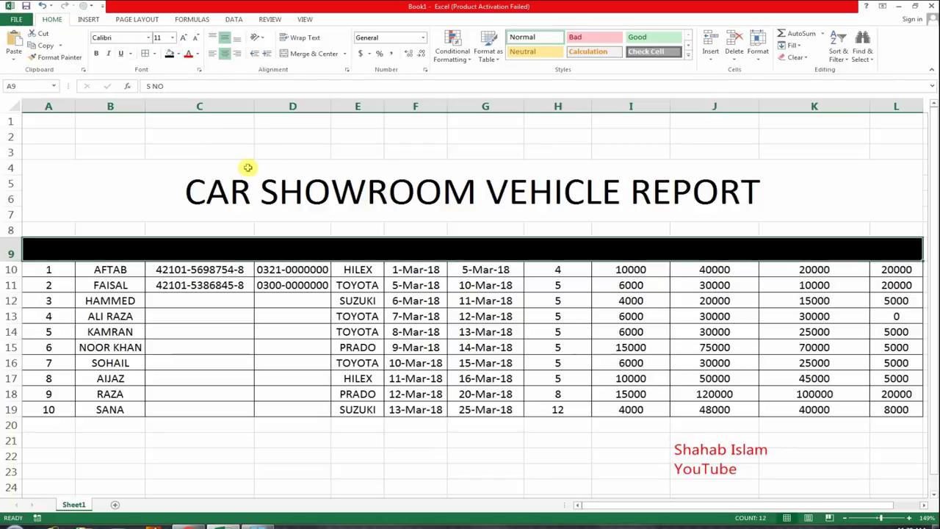
Give the title banner a dark blue fill with bold white text
click(247, 171)
click(179, 53)
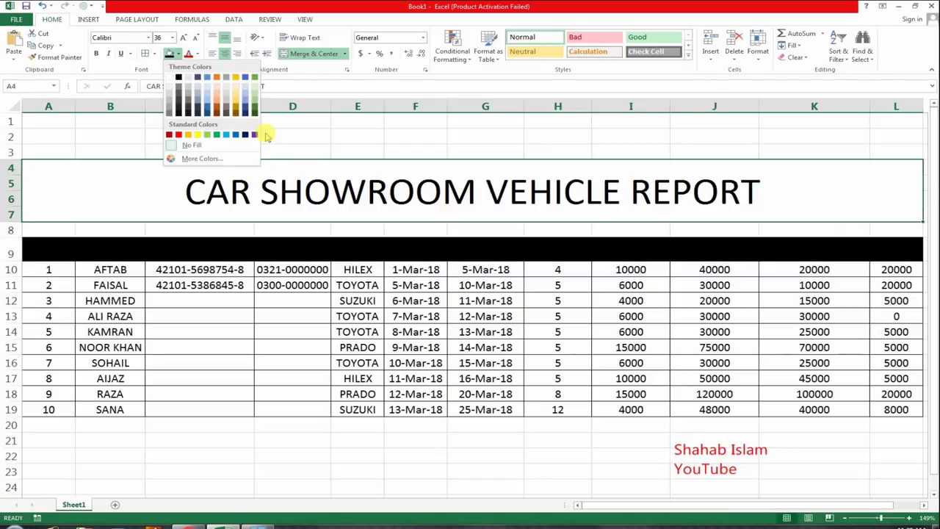
click(245, 135)
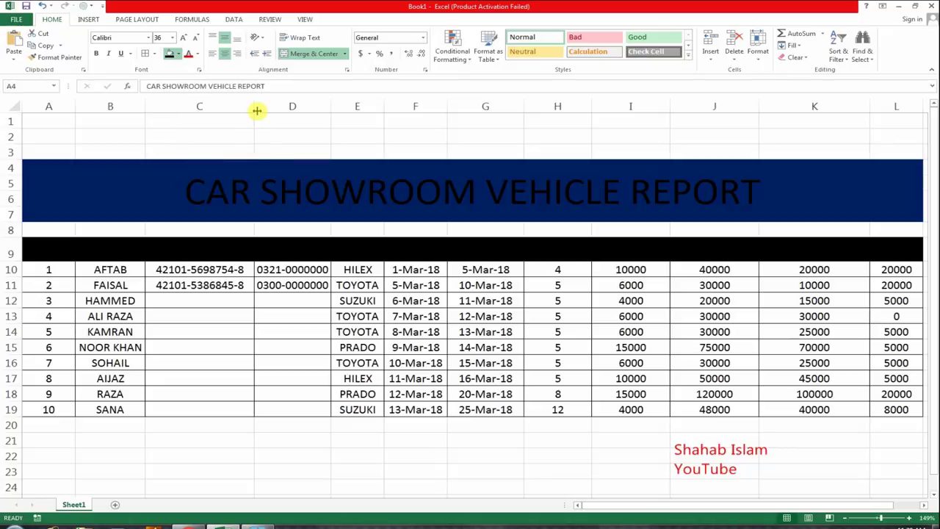
click(201, 55)
click(189, 81)
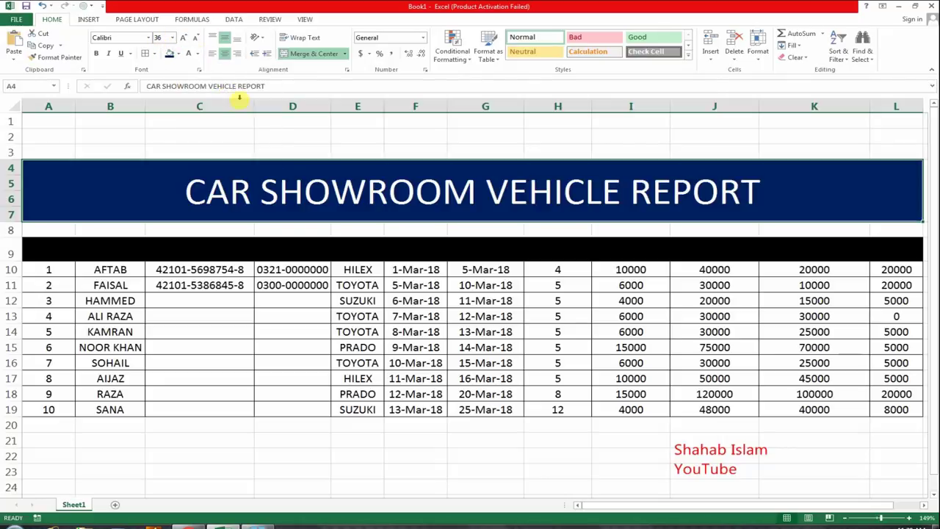
key(ctrl+b)
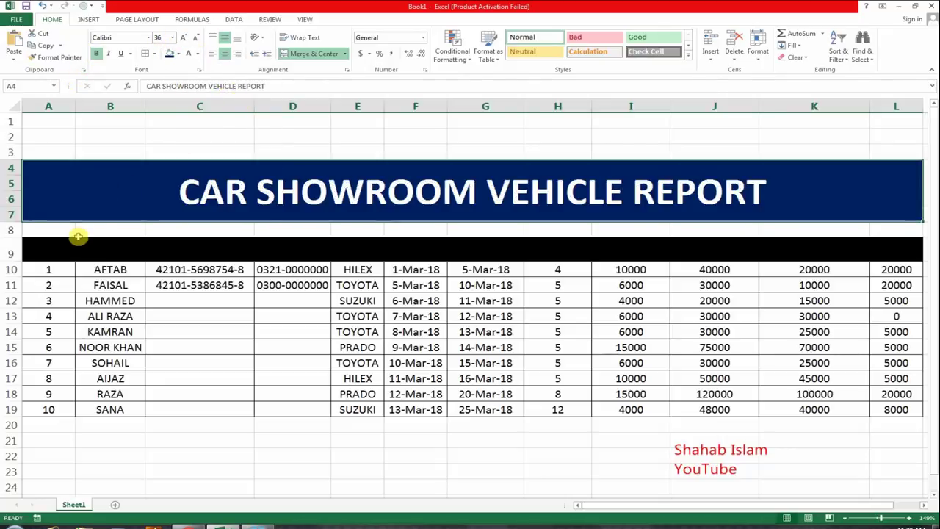
drag(34, 249, 905, 250)
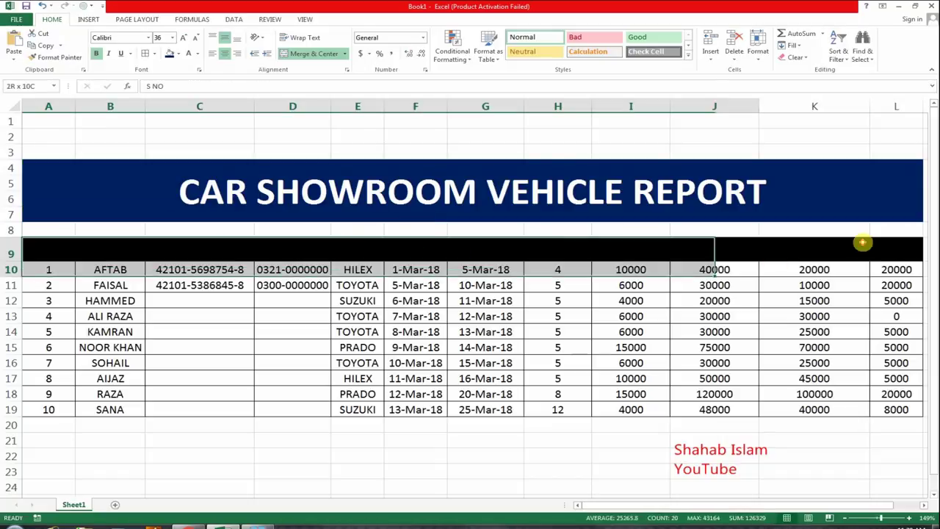
Make header labels white, bold, centred 10 pt, then switch to the YouTube videos page in Chrome
click(189, 53)
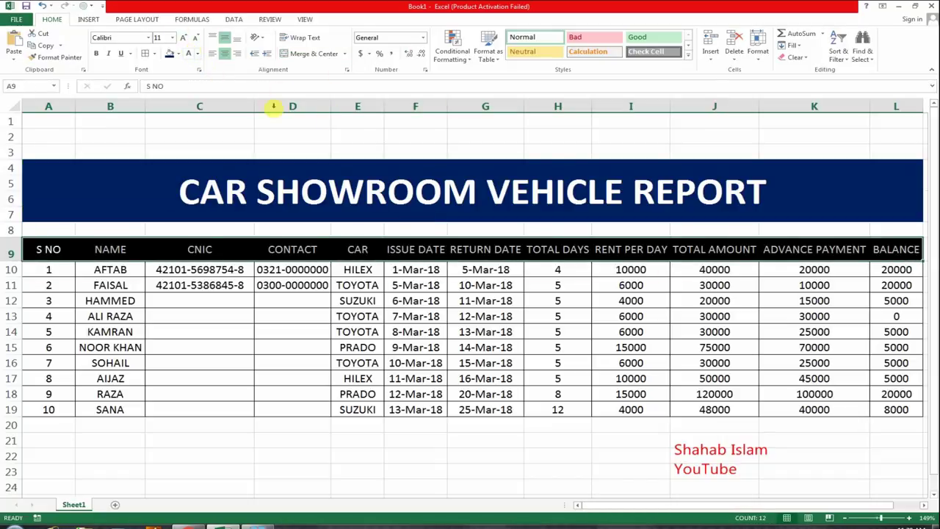
click(195, 38)
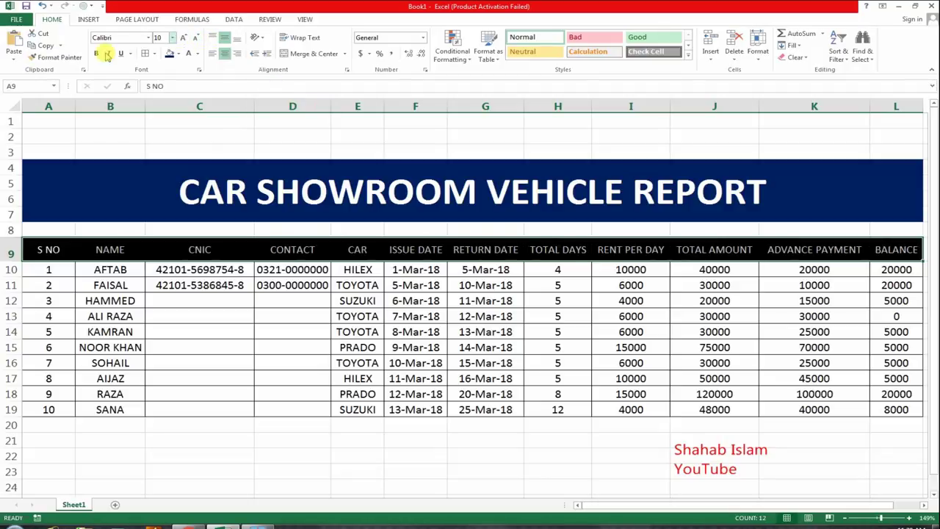
click(225, 53)
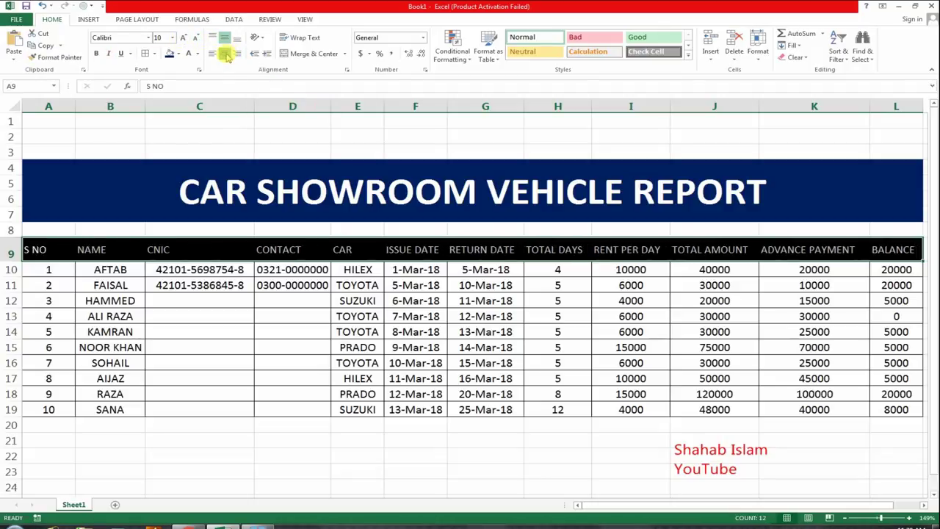
click(226, 54)
click(96, 54)
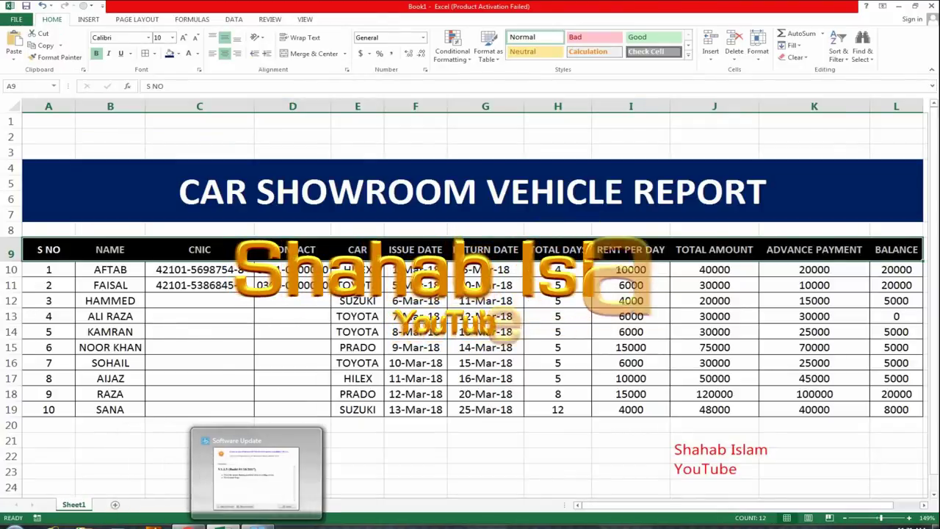
click(199, 440)
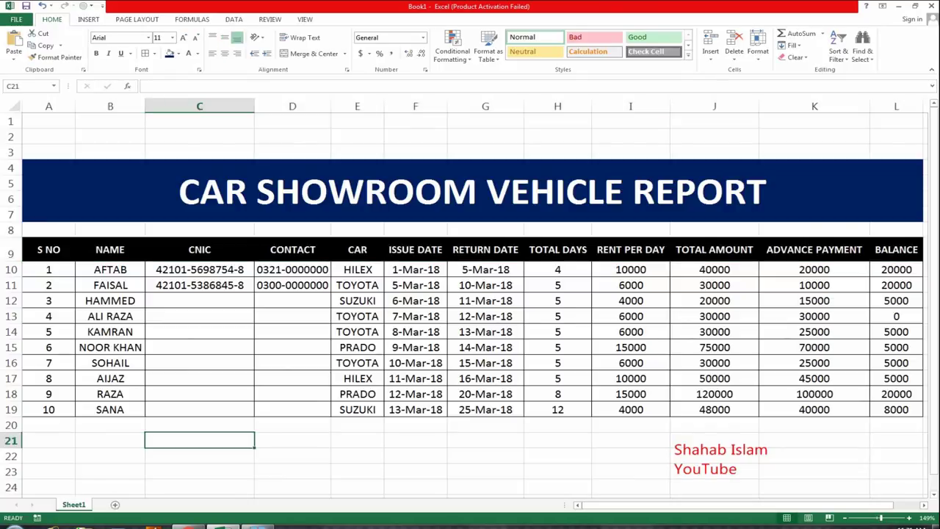
mouse_move(188, 521)
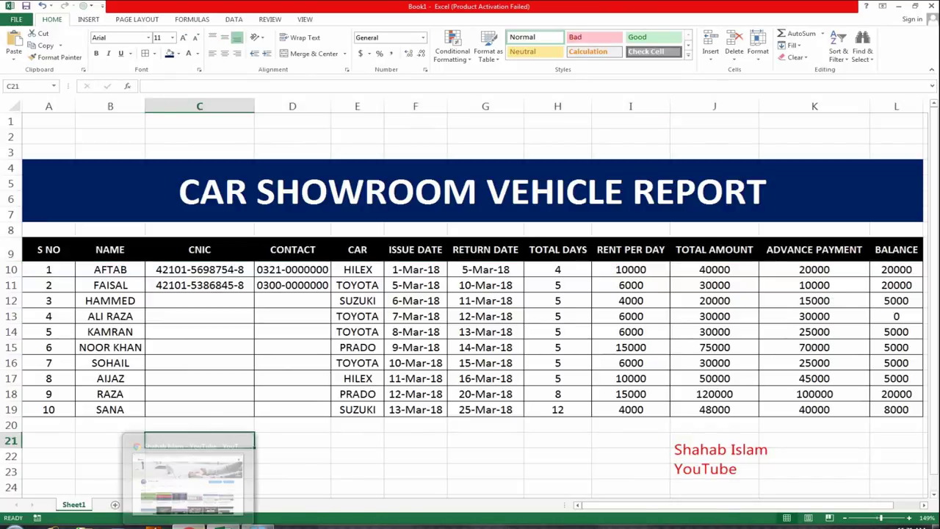
click(188, 470)
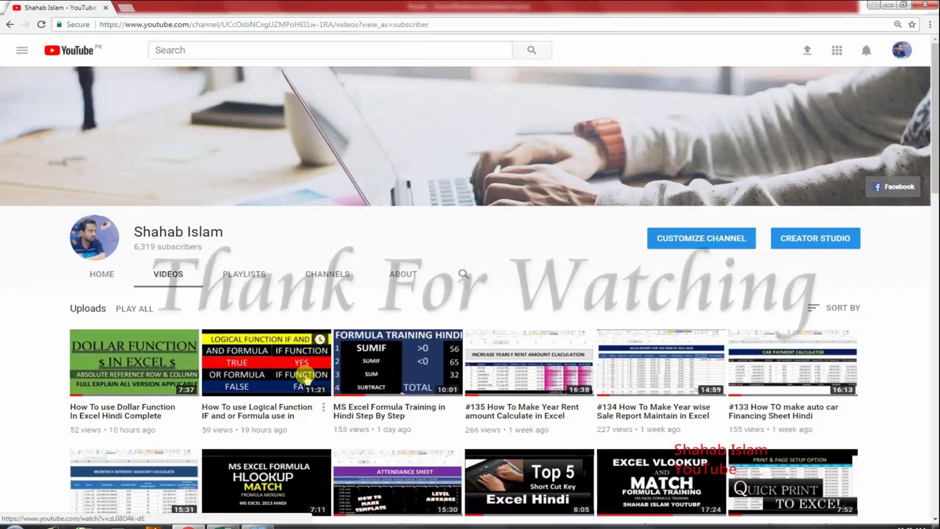